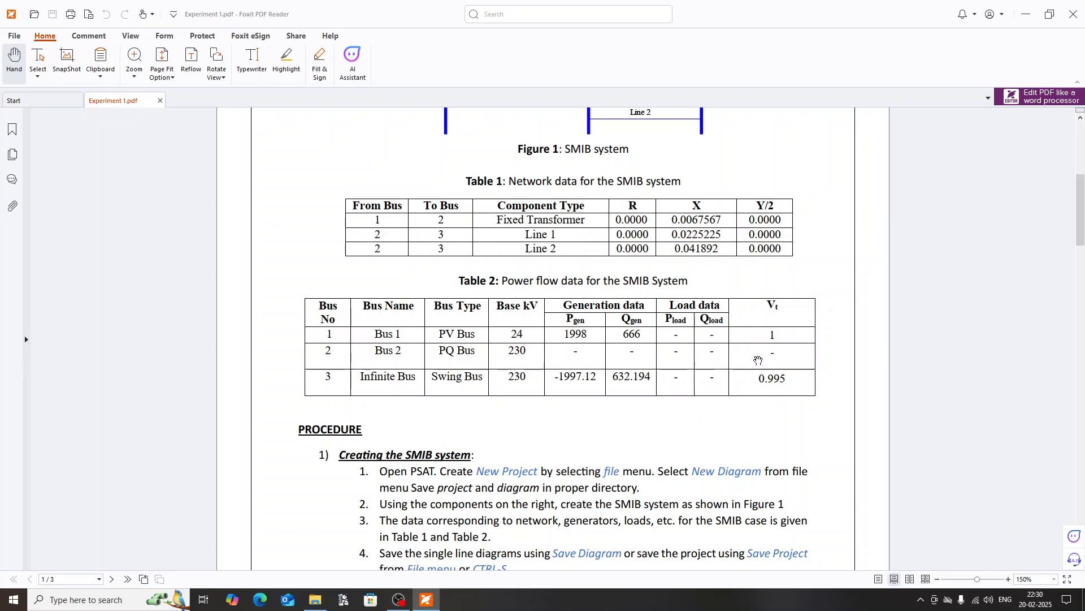
Step: Review the SMIB figure and tables in the Experiment 1 PDF, then launch PSAT_22.0 in a maximized window
{"action": "scroll", "coordinate": [690, 421], "scroll_direction": "up", "scroll_amount": 1}
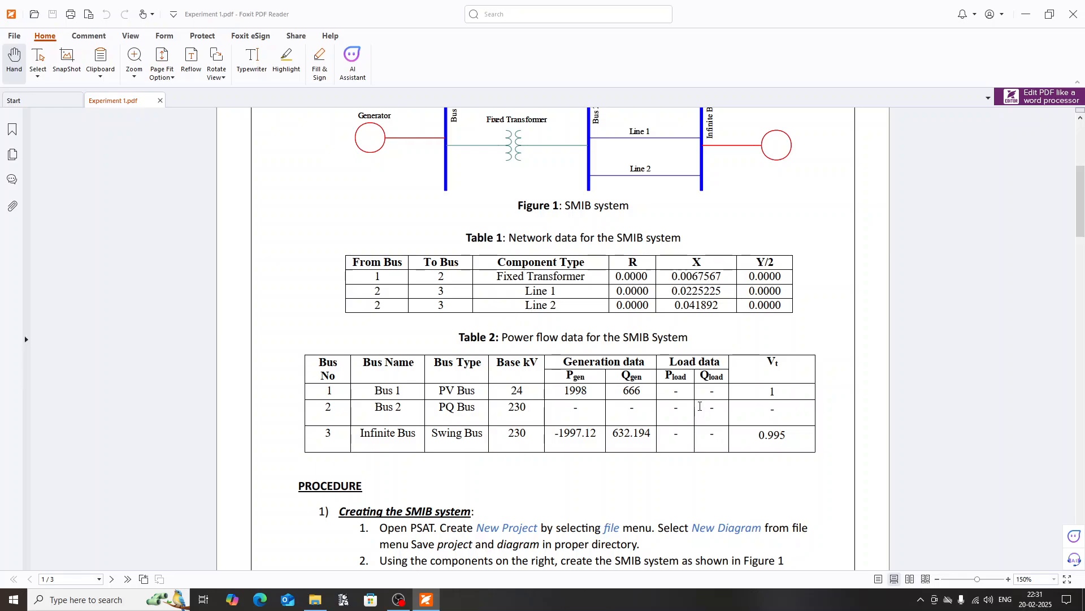
{"action": "scroll", "coordinate": [700, 406], "scroll_direction": "up", "scroll_amount": 3}
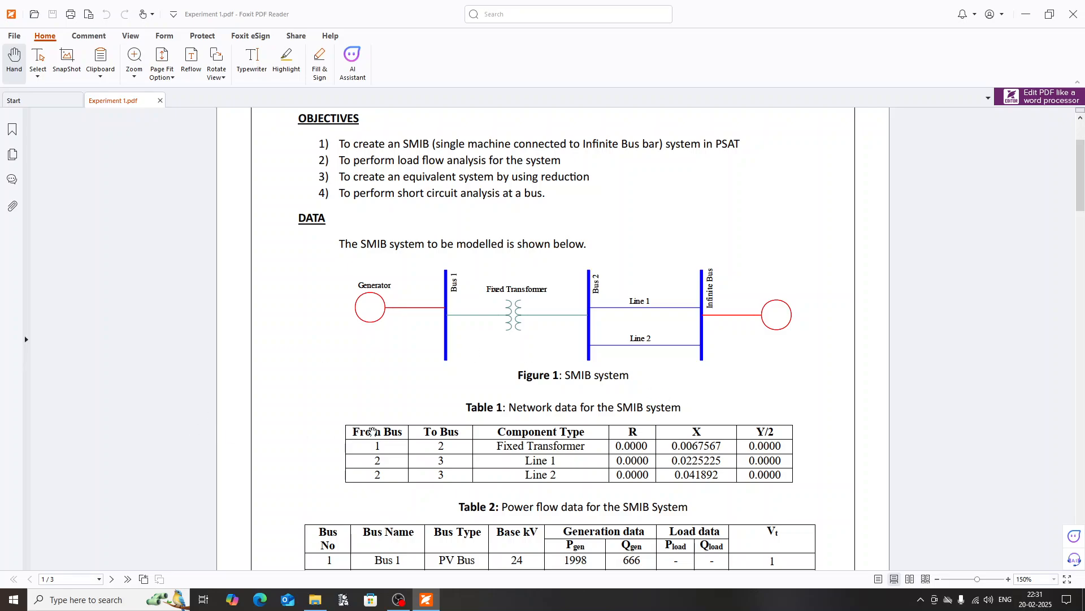
{"action": "left_click", "coordinate": [103, 602]}
{"action": "type", "text": "psat\\"}
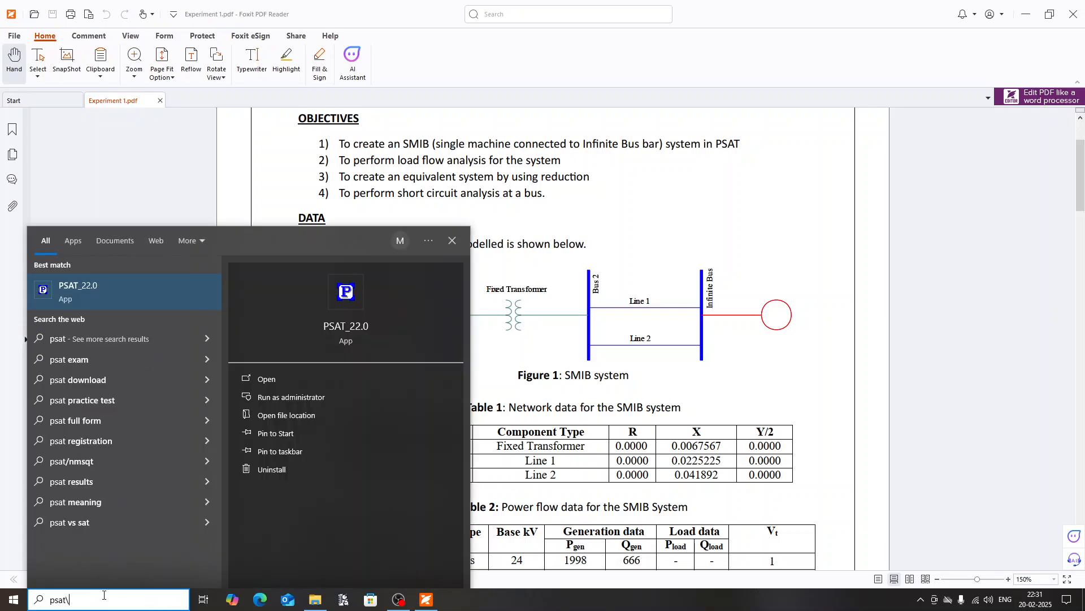
{"action": "key", "text": "Return"}
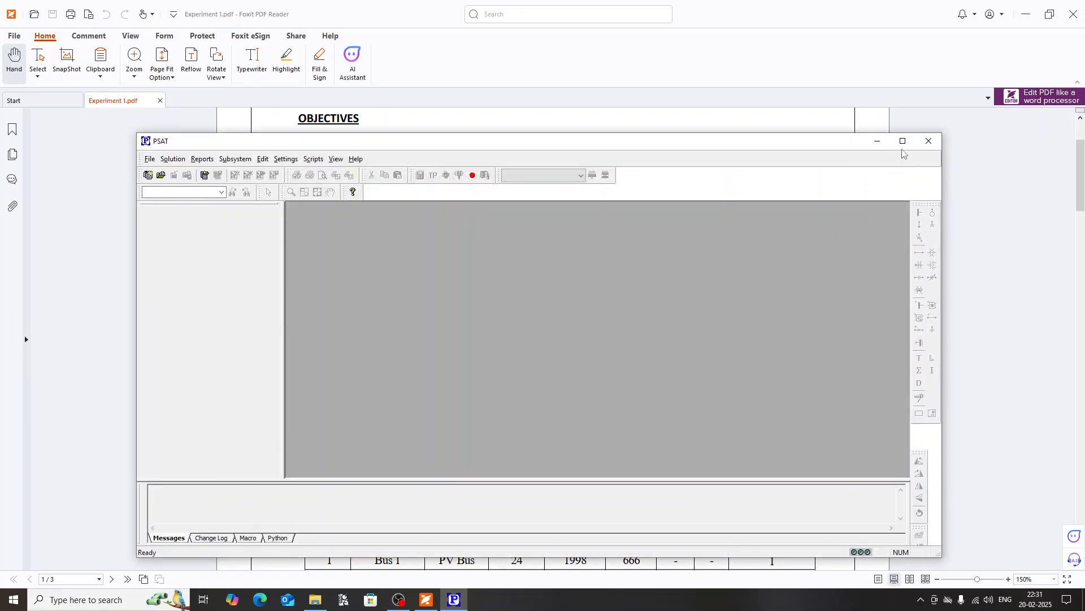
{"action": "left_click", "coordinate": [903, 141]}
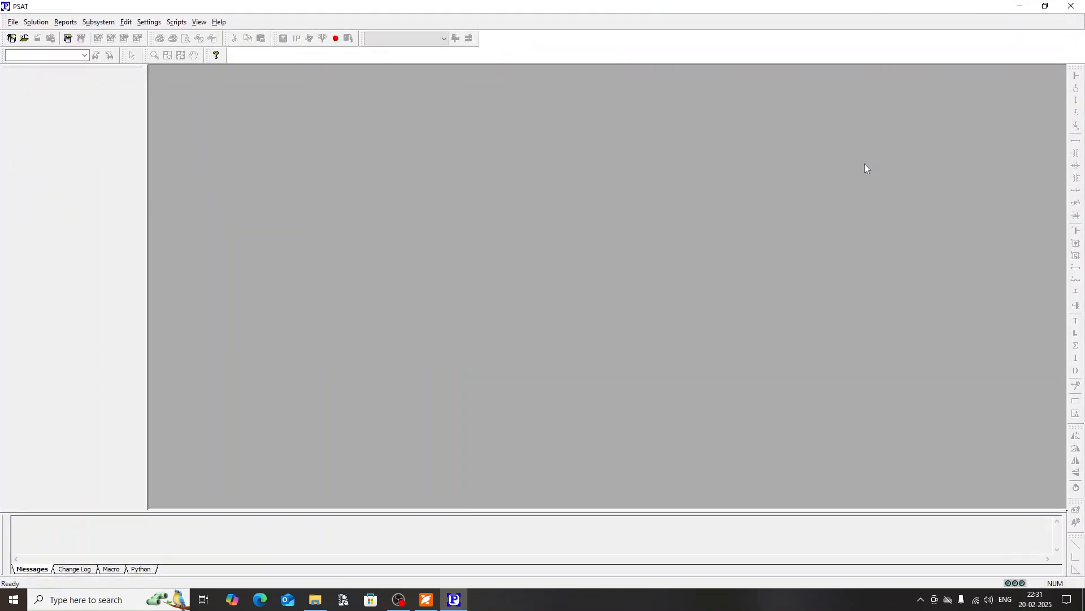
Step: Create a new project and open the AC Bus table from its power flow data
{"action": "left_click", "coordinate": [13, 23]}
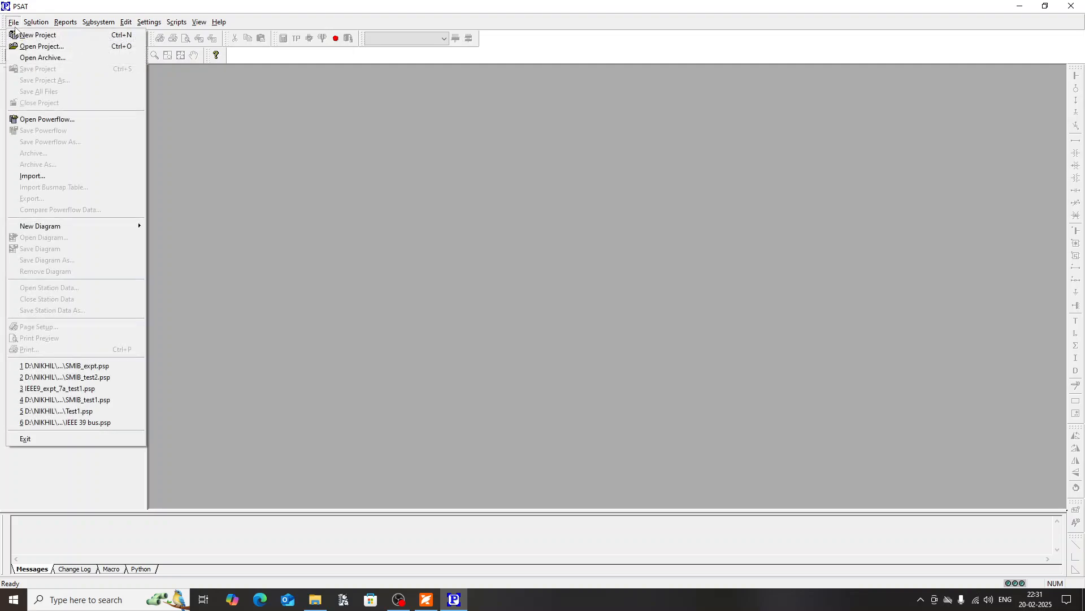
{"action": "left_click", "coordinate": [18, 35]}
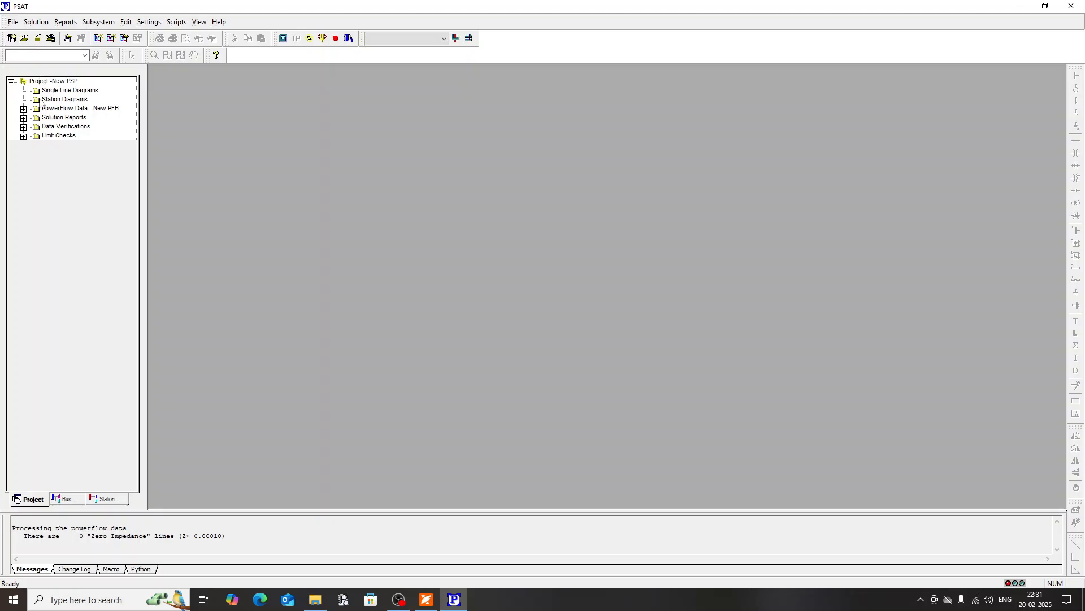
{"action": "left_click", "coordinate": [23, 109]}
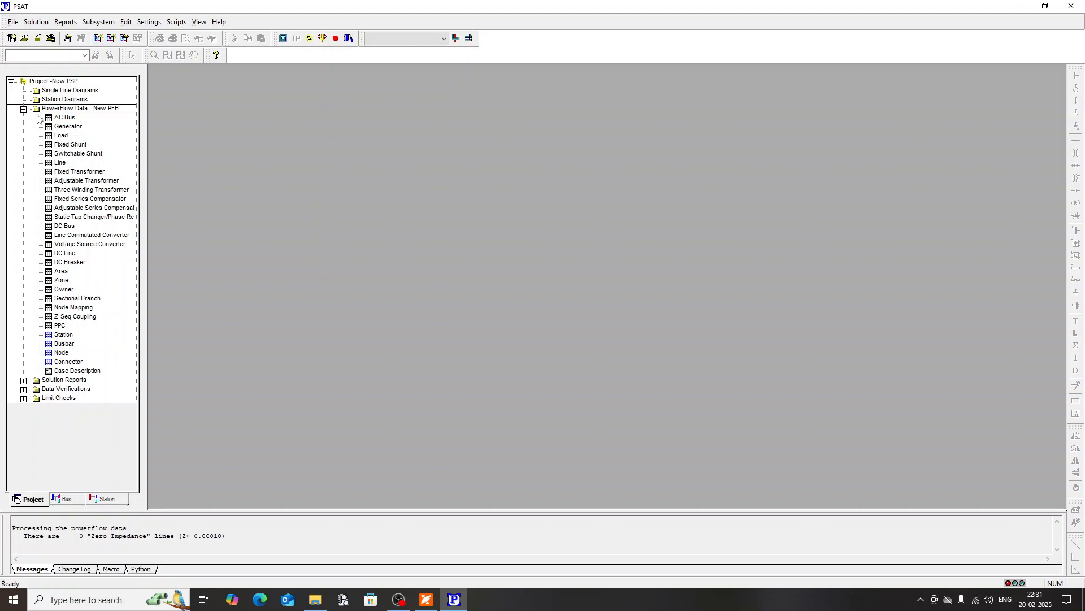
{"action": "left_click", "coordinate": [59, 121]}
{"action": "double_click", "coordinate": [60, 121]}
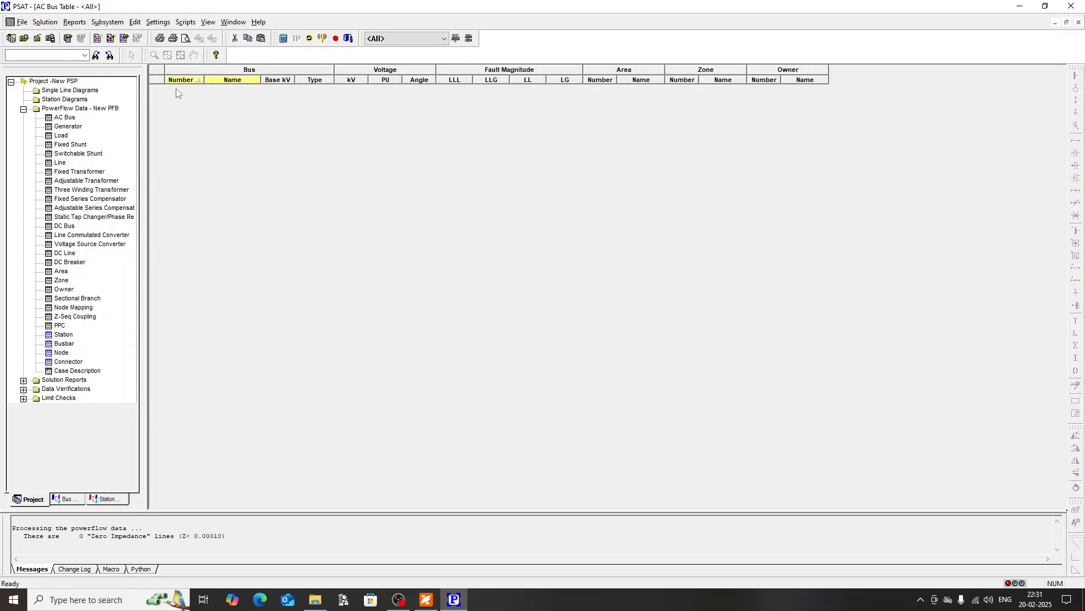
Step: Insert a new AC bus numbered 1, name it Bus 1 and set its base voltage to 24 kV
{"action": "left_click", "coordinate": [135, 22]}
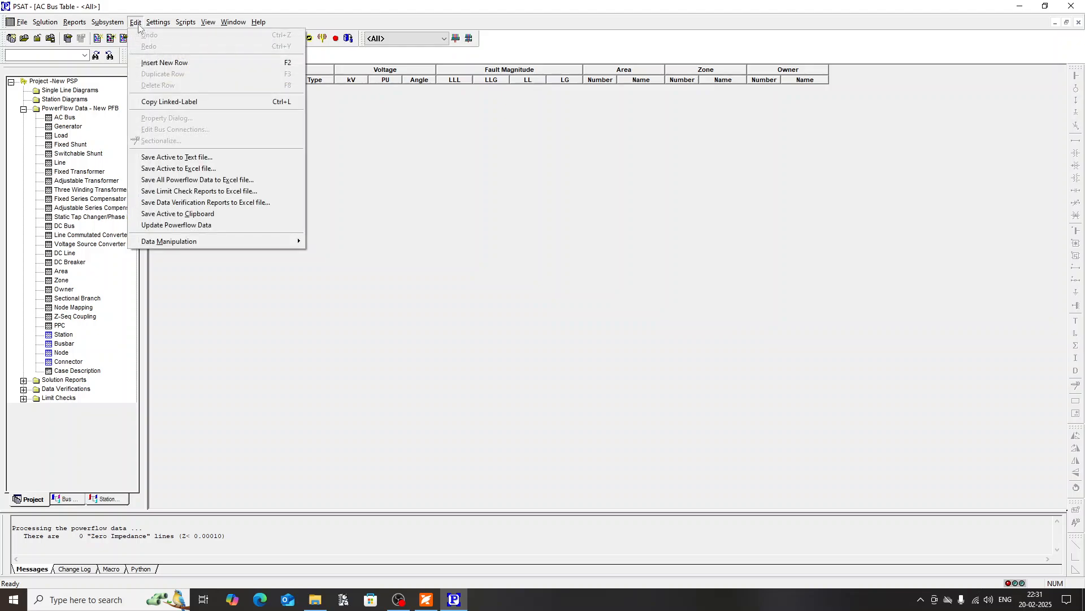
{"action": "left_click", "coordinate": [170, 61]}
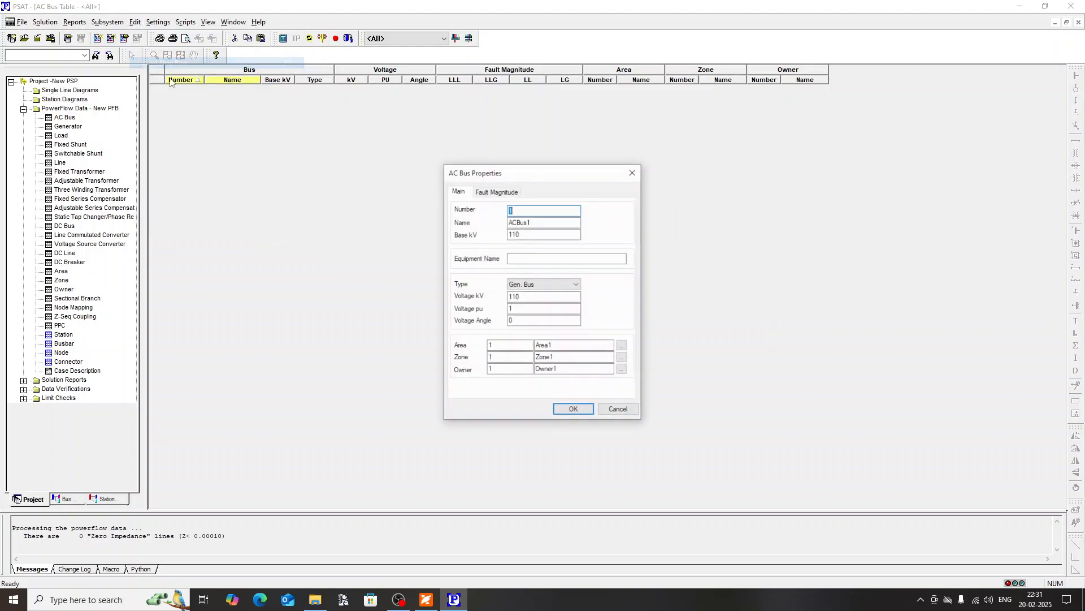
{"action": "left_click", "coordinate": [521, 224]}
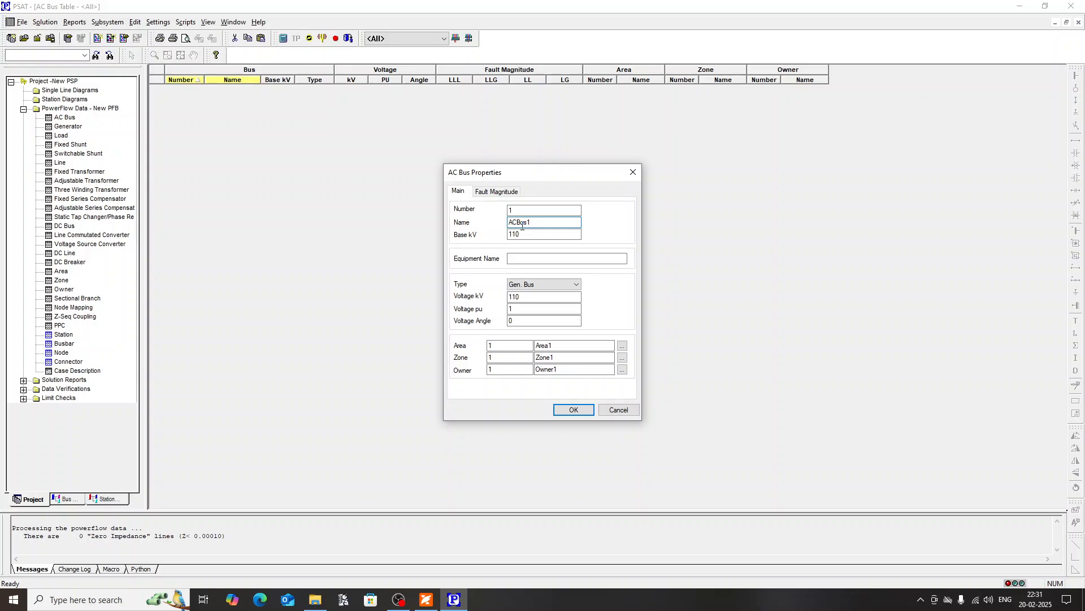
{"action": "left_click_drag", "start_coordinate": [548, 218], "coordinate": [510, 220]}
{"action": "type", "text": "B"}
{"action": "key", "text": "Tab"}
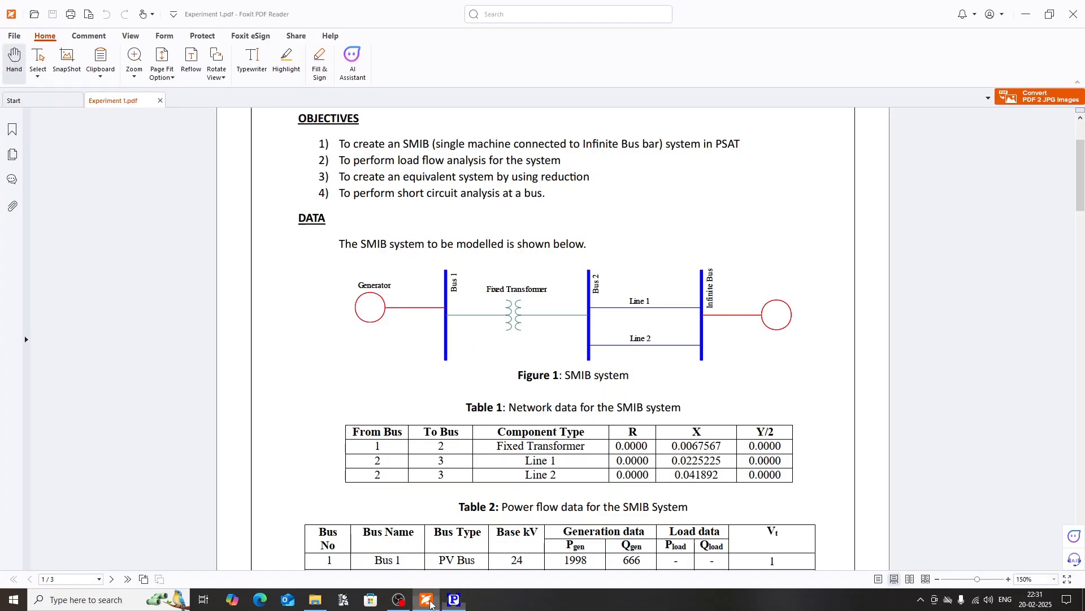
Step: Check Bus 1 against Table 2 in the Experiment 1 PDF, then save it in PSAT as a Gen. Bus at 1 pu without connections
{"action": "left_click", "coordinate": [425, 599]}
{"action": "scroll", "coordinate": [424, 400], "scroll_direction": "down", "scroll_amount": 3}
{"action": "scroll", "coordinate": [424, 447], "scroll_direction": "down", "scroll_amount": 2}
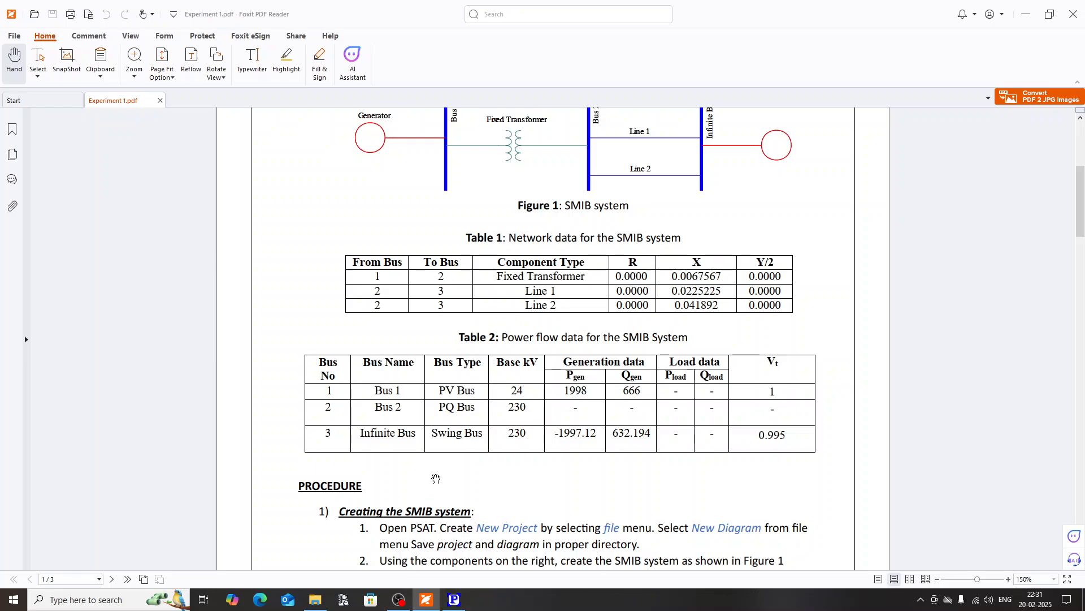
{"action": "left_click", "coordinate": [454, 599]}
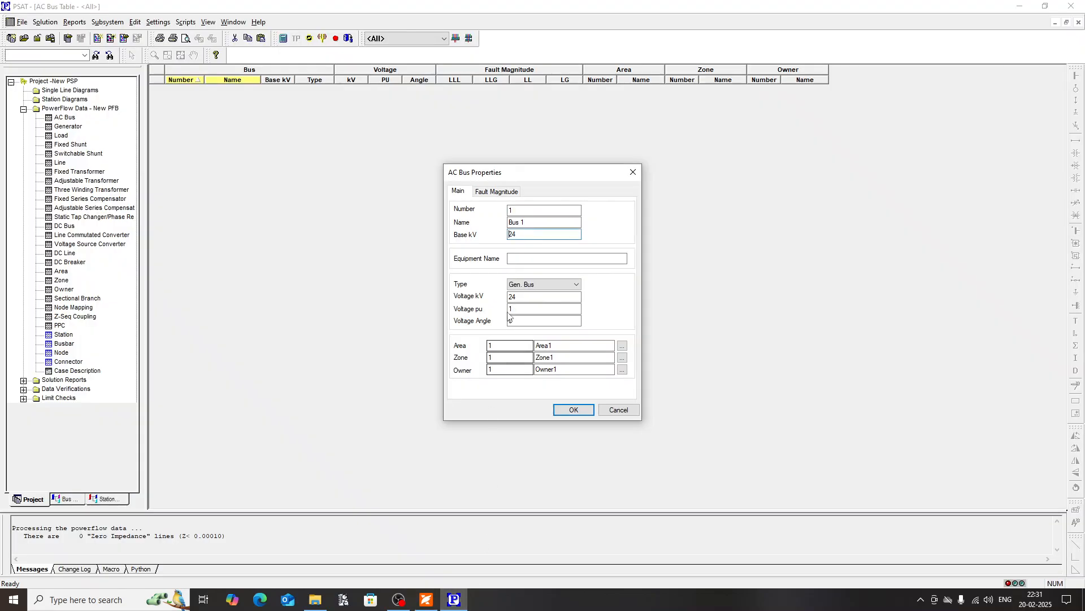
{"action": "left_click", "coordinate": [516, 309]}
{"action": "double_click", "coordinate": [516, 309]}
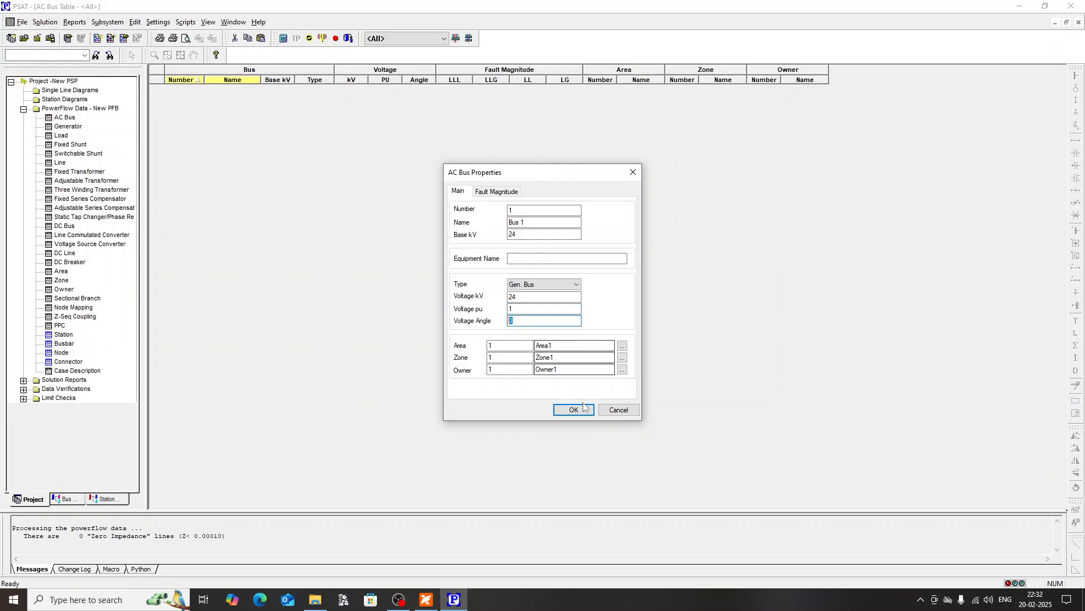
{"action": "left_click", "coordinate": [561, 409]}
{"action": "left_click", "coordinate": [621, 412]}
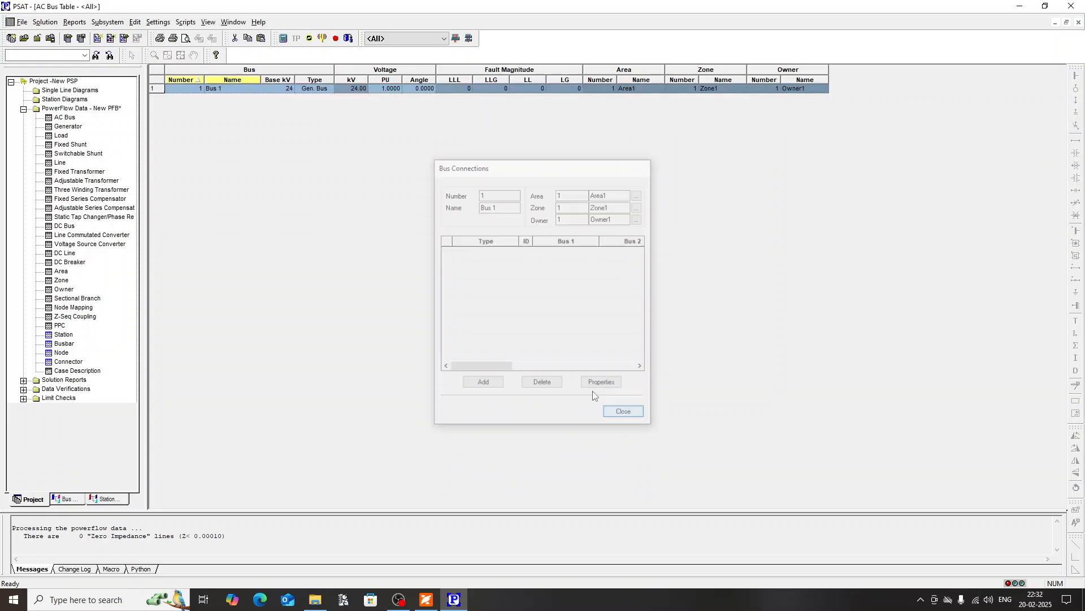
Step: Insert a second AC bus, name it Bus 2 and set its base voltage to 230 kV
{"action": "left_click", "coordinate": [136, 22]}
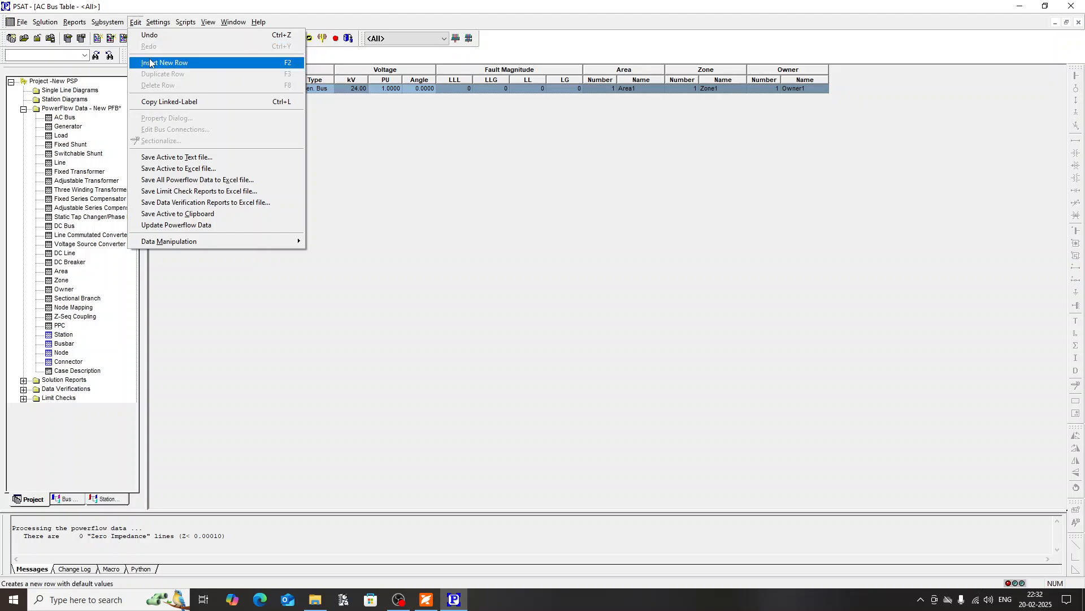
{"action": "left_click", "coordinate": [176, 60]}
{"action": "left_click_drag", "start_coordinate": [531, 226], "coordinate": [494, 225]}
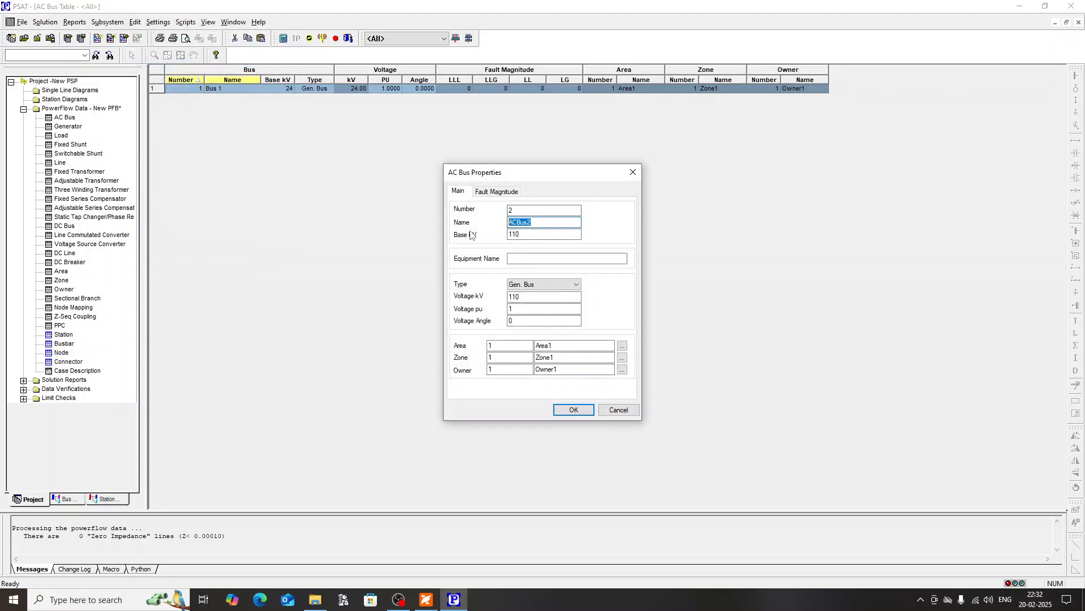
{"action": "type", "text": "B"}
{"action": "key", "text": "Tab"}
{"action": "type", "text": "230"}
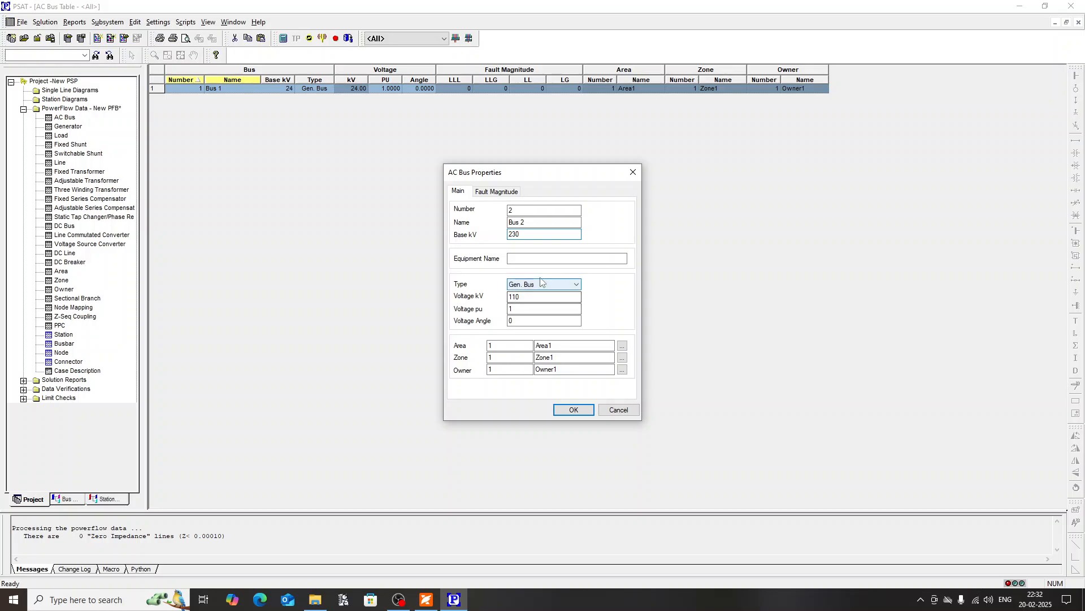
Step: Set Bus 2's type to Load Bus, keep its voltage at 1 pu and save it without connections
{"action": "left_click", "coordinate": [546, 284]}
{"action": "left_click", "coordinate": [529, 294]}
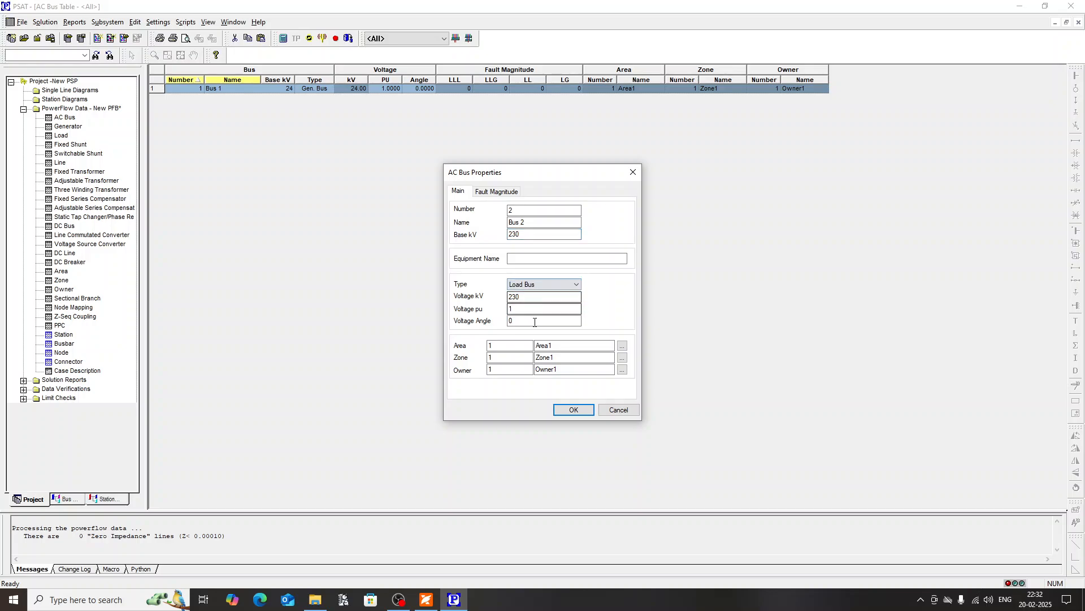
{"action": "double_click", "coordinate": [524, 309]}
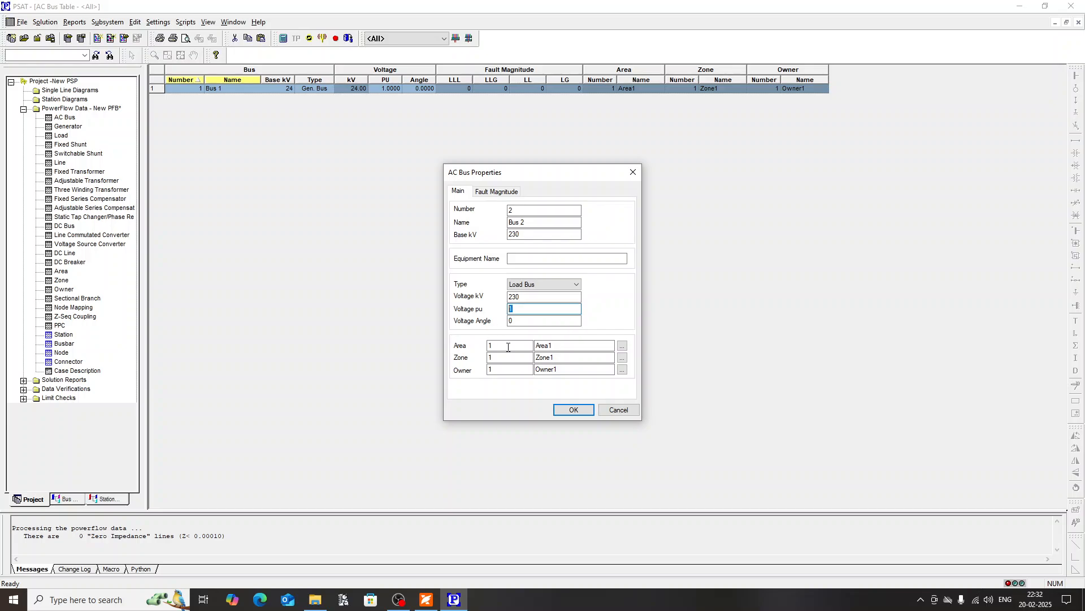
{"action": "left_click", "coordinate": [573, 409]}
{"action": "left_click", "coordinate": [624, 414]}
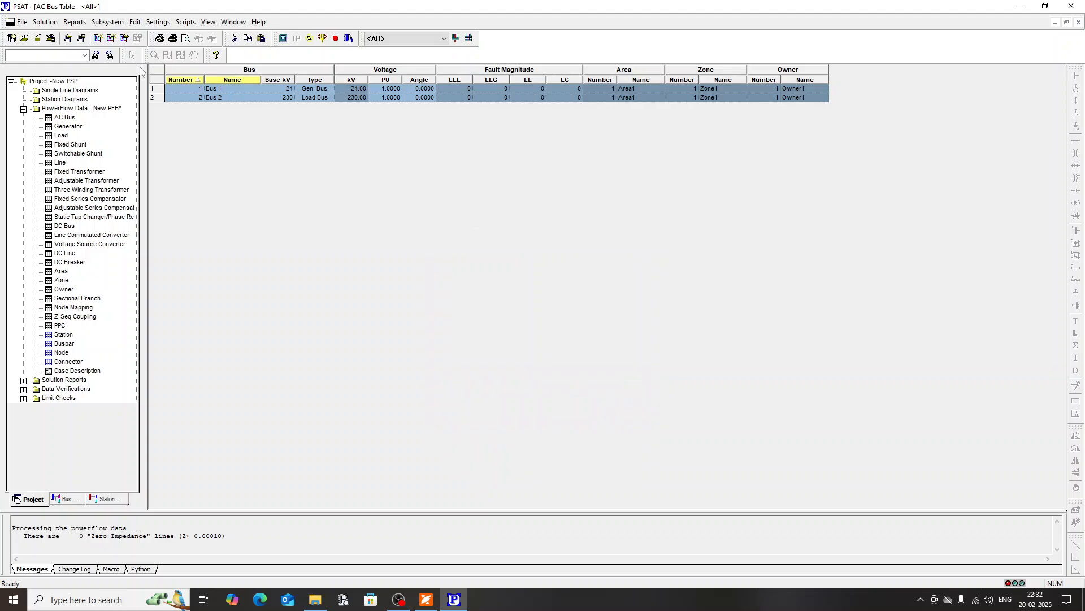
Step: Insert a third AC bus named Bus 3 with a 230 kV base voltage and the Swing Bus type
{"action": "left_click", "coordinate": [135, 22]}
{"action": "left_click", "coordinate": [163, 62]}
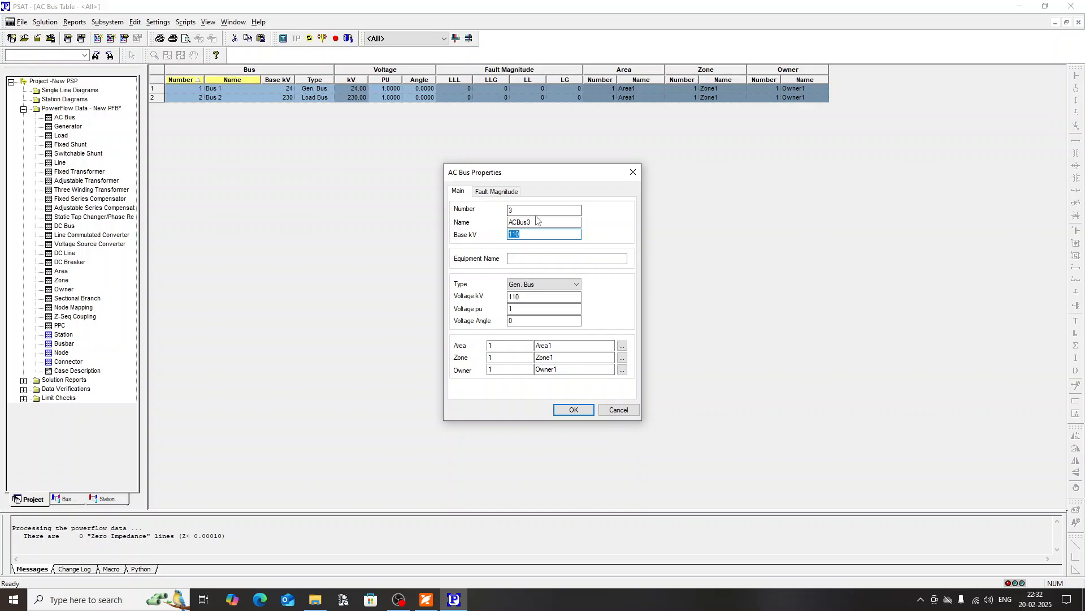
{"action": "key", "text": "shift+Tab"}
{"action": "type", "text": "B"}
{"action": "key", "text": "Tab"}
{"action": "type", "text": "230"}
{"action": "left_click", "coordinate": [543, 285]}
{"action": "left_click", "coordinate": [532, 309]}
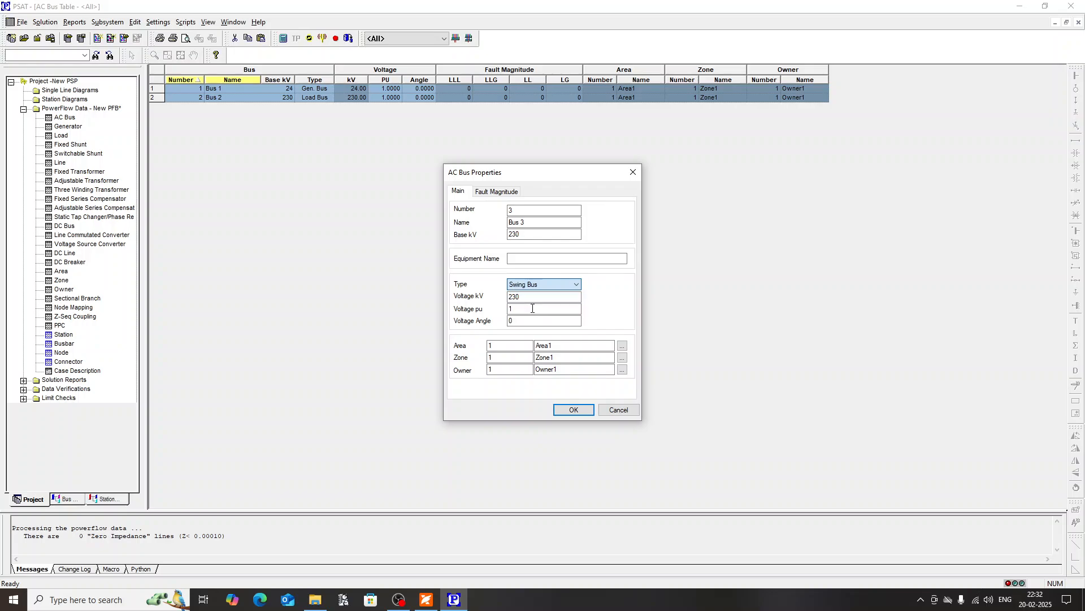
Step: Look up the infinite bus voltage in the Experiment 1 PDF, set Bus 3 to 0.995 pu in PSAT and save it without connections
{"action": "left_click", "coordinate": [426, 599]}
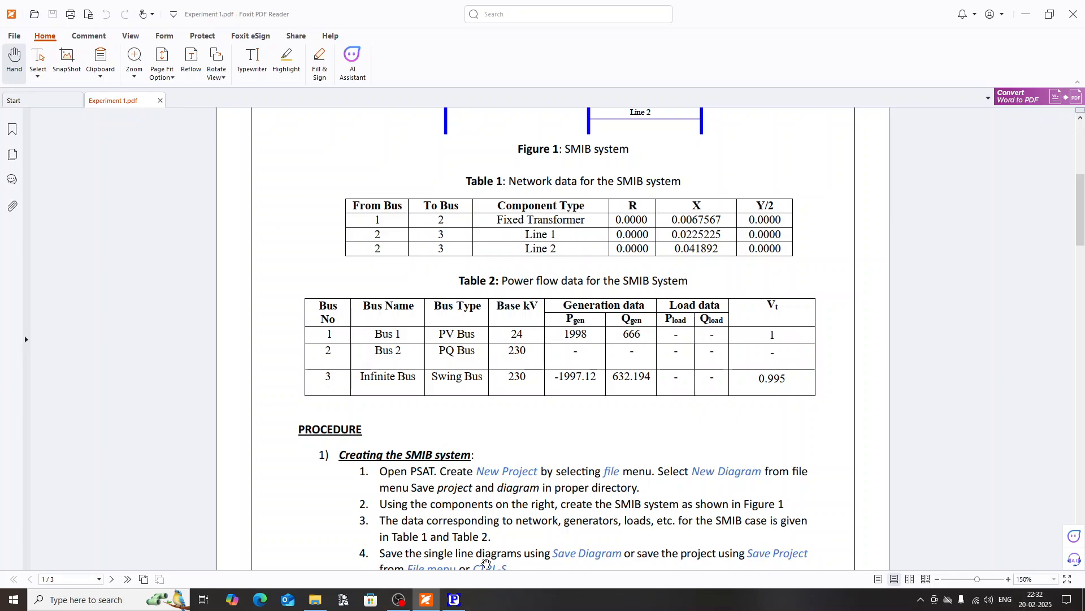
{"action": "left_click", "coordinate": [454, 599]}
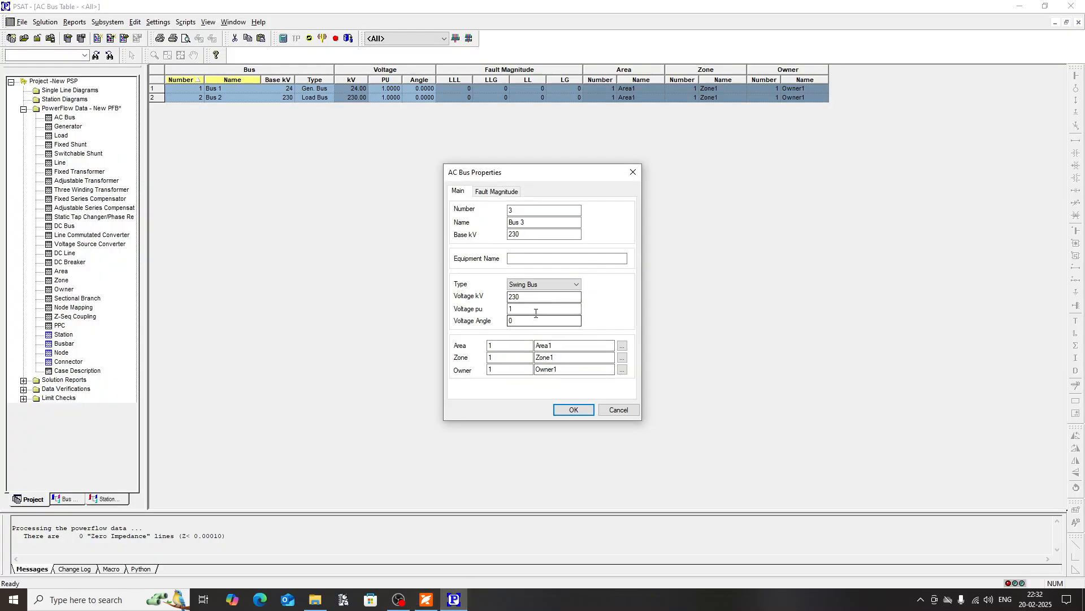
{"action": "key", "text": "alt+Tab"}
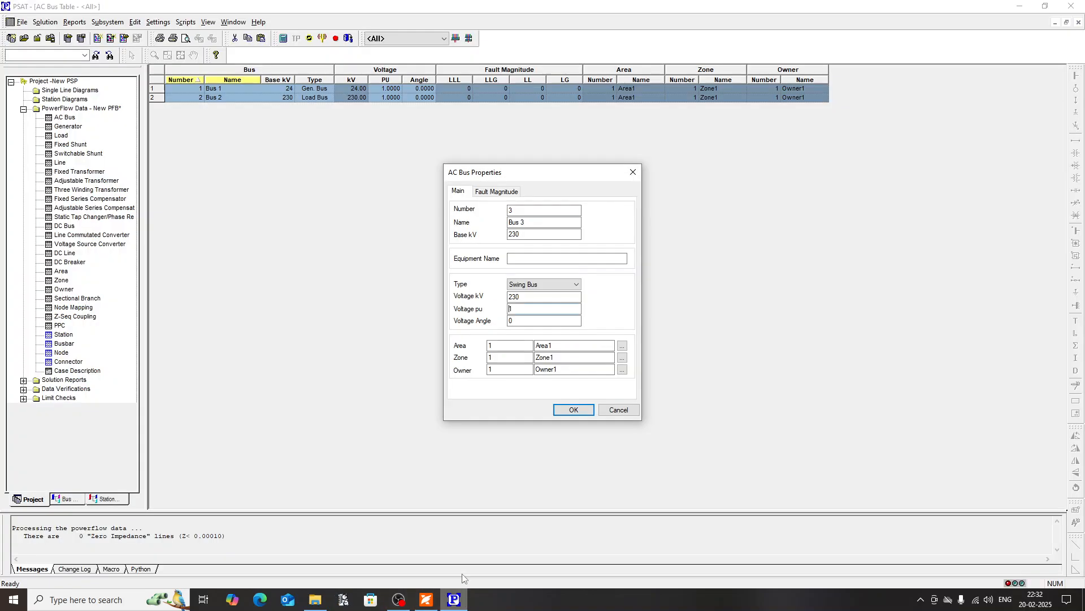
{"action": "left_click", "coordinate": [453, 599]}
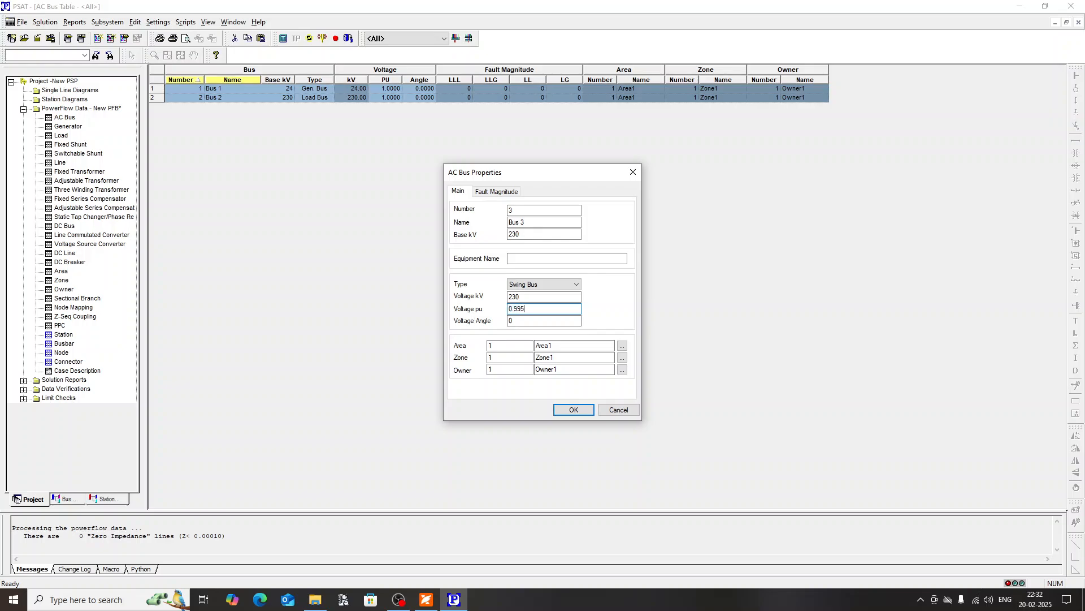
{"action": "left_click", "coordinate": [584, 409]}
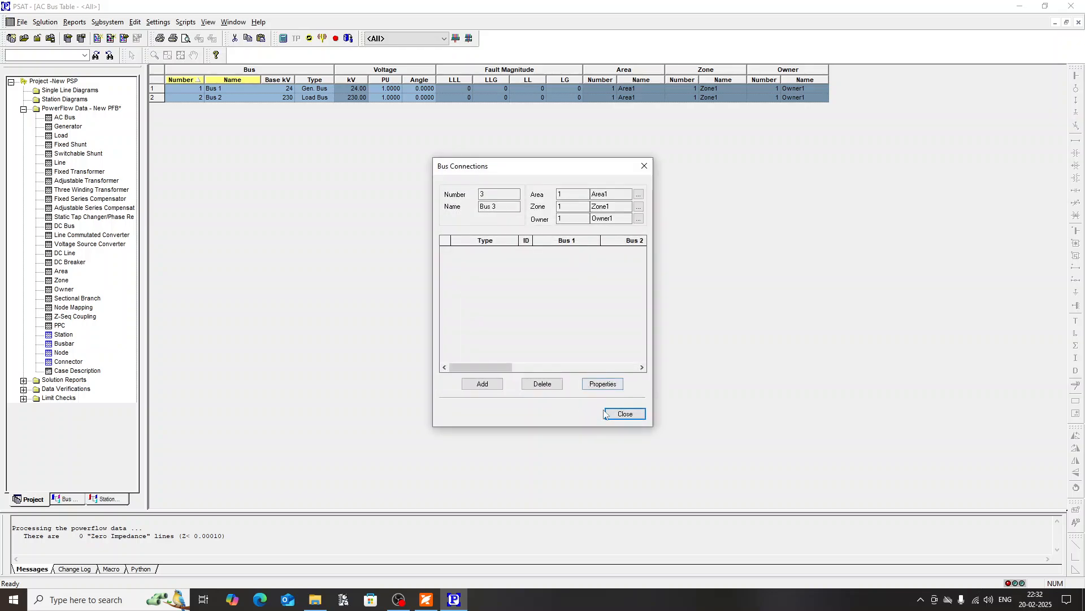
{"action": "left_click", "coordinate": [604, 414]}
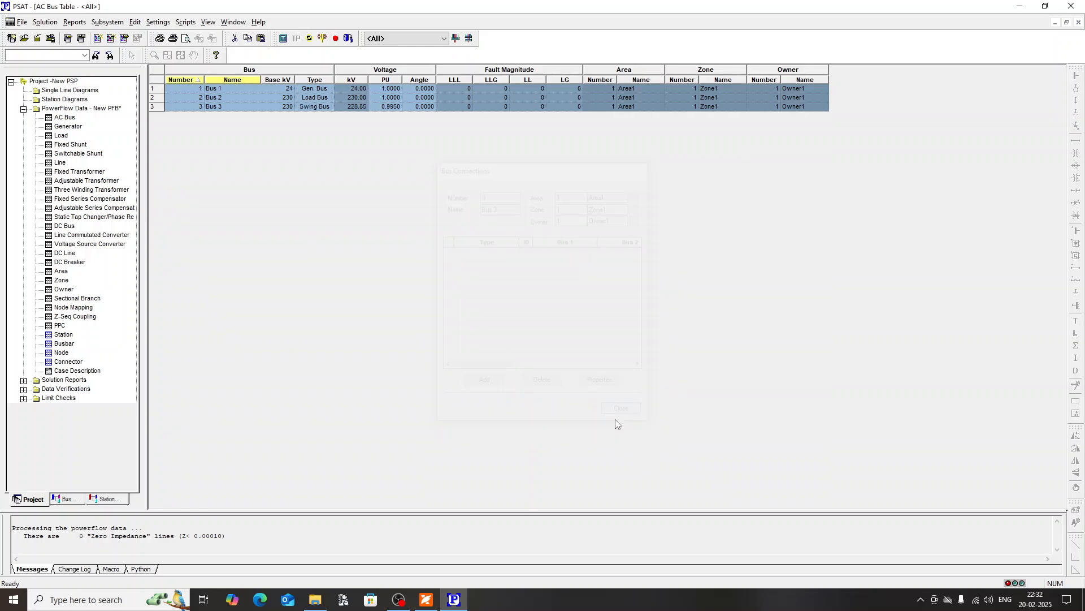
Step: Open the Generator table and insert a new generator attached to Bus 1
{"action": "double_click", "coordinate": [67, 126]}
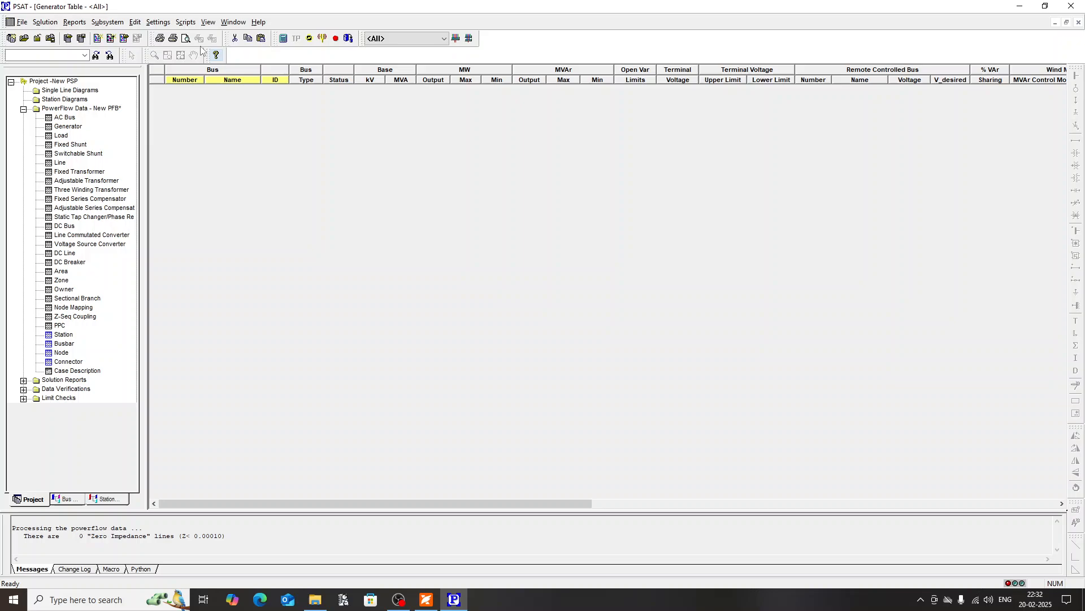
{"action": "left_click", "coordinate": [134, 21]}
{"action": "left_click", "coordinate": [155, 63]}
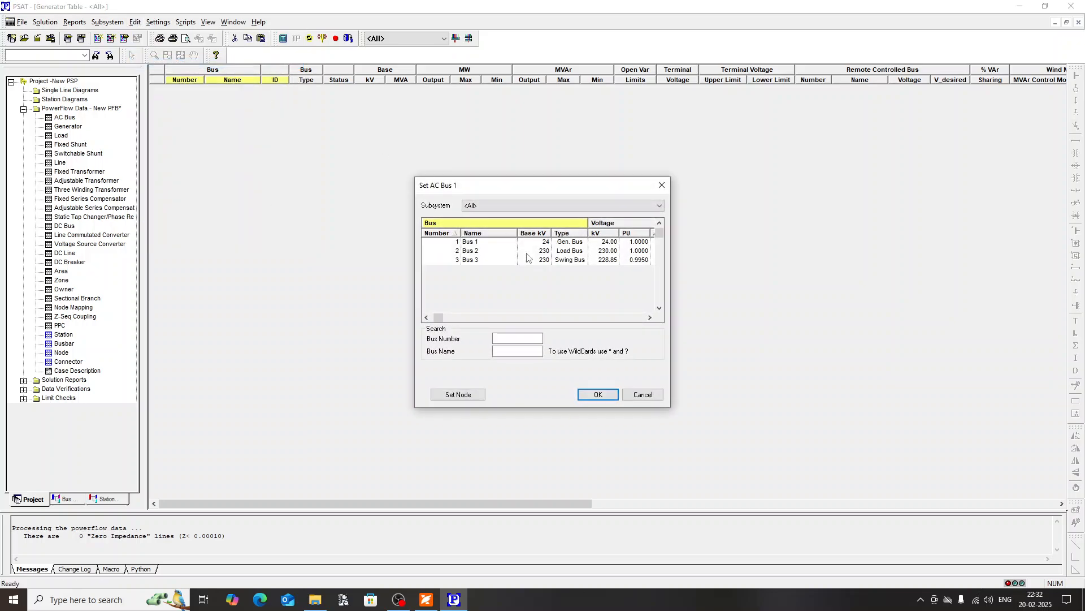
{"action": "double_click", "coordinate": [476, 243]}
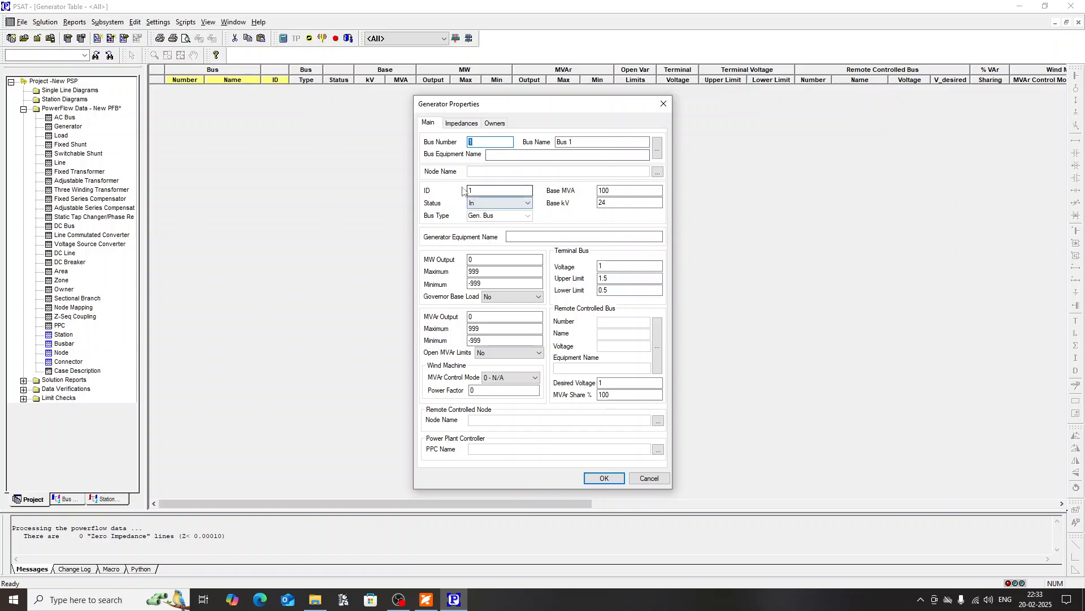
Step: Copy Bus 1's Pgen value of 1998 from the Experiment 1 PDF into the generator's MW output in PSAT
{"action": "left_click", "coordinate": [426, 601]}
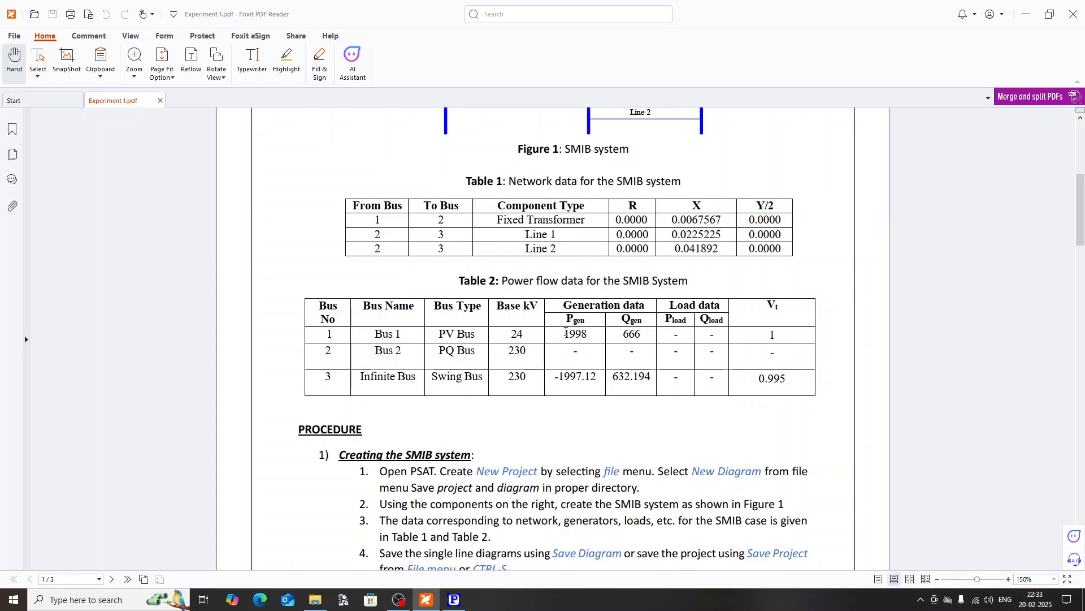
{"action": "left_click_drag", "start_coordinate": [566, 333], "coordinate": [588, 335]}
{"action": "key", "text": "ctrl+c"}
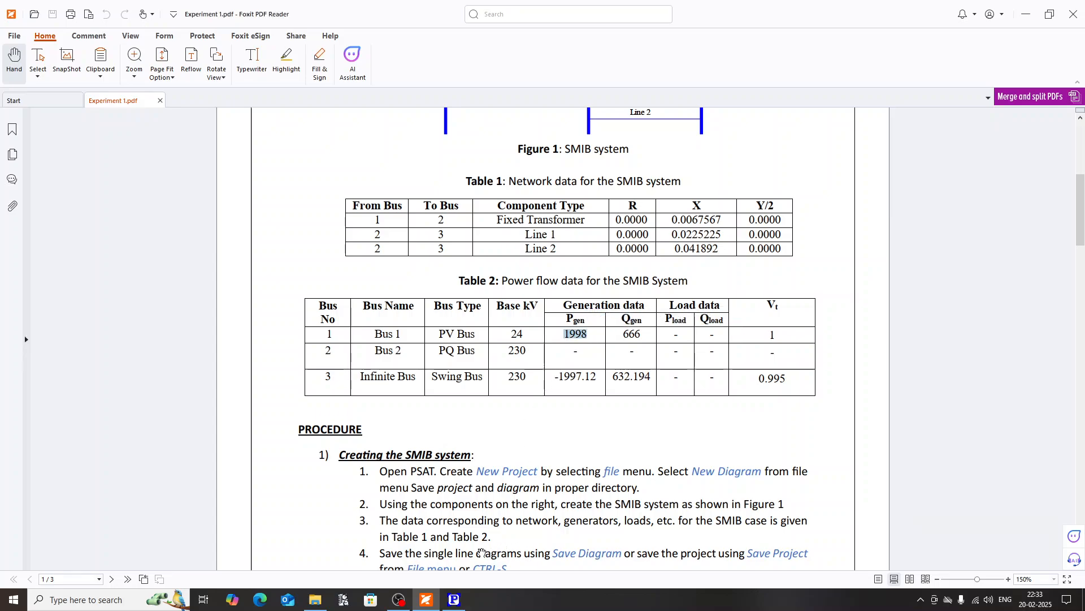
{"action": "left_click", "coordinate": [454, 600]}
{"action": "double_click", "coordinate": [478, 259]}
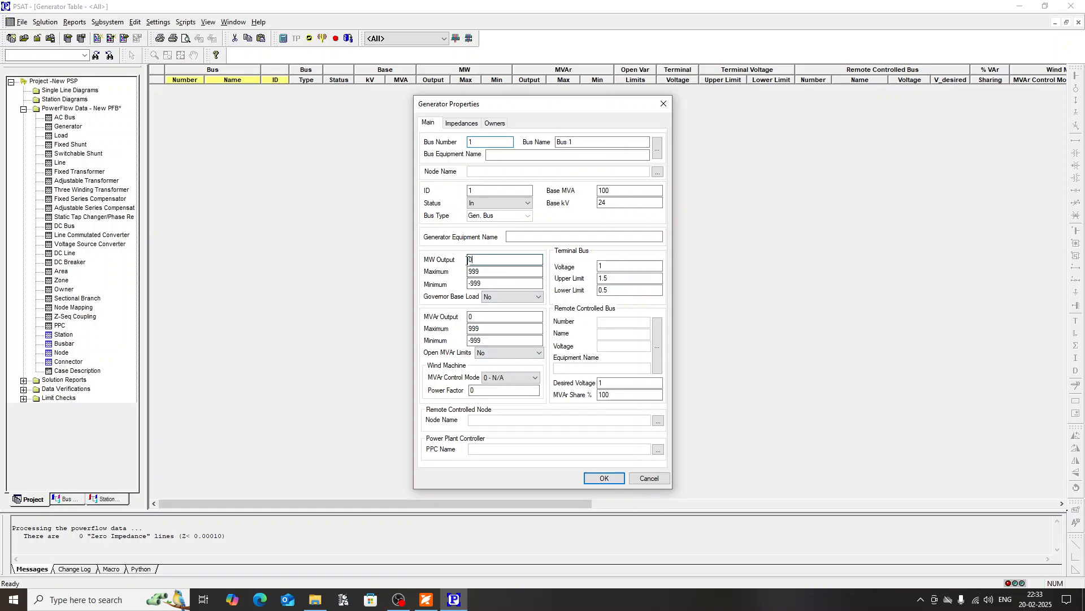
{"action": "key", "text": "ctrl+v"}
Step: Set the Bus 1 generator's maximum MW to 2000 and its MVAr output to 666, and save the generator
{"action": "double_click", "coordinate": [481, 271]}
{"action": "type", "text": "2000"}
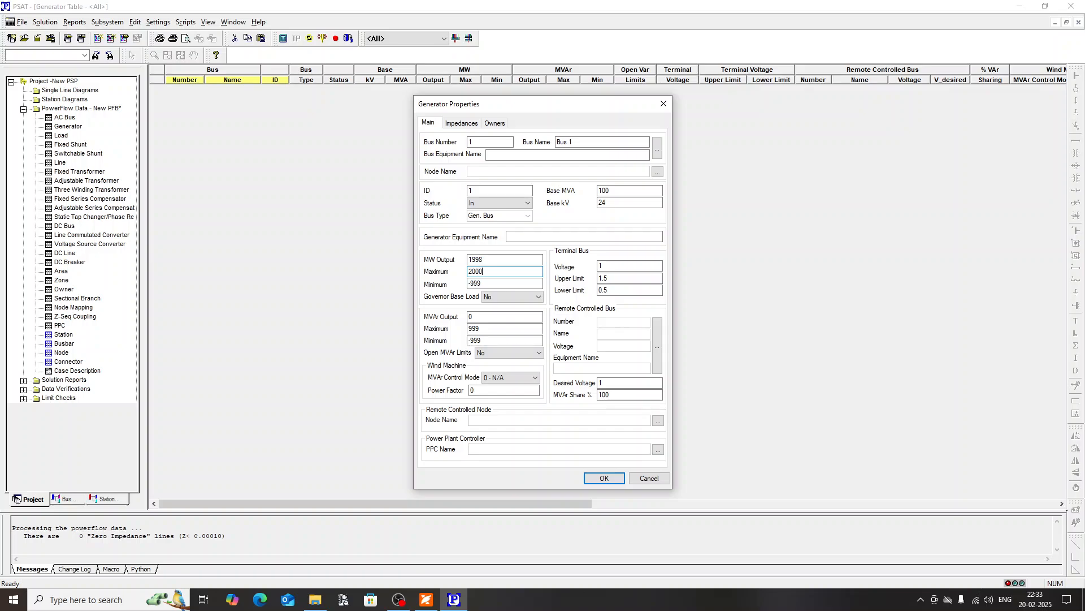
{"action": "double_click", "coordinate": [478, 316]}
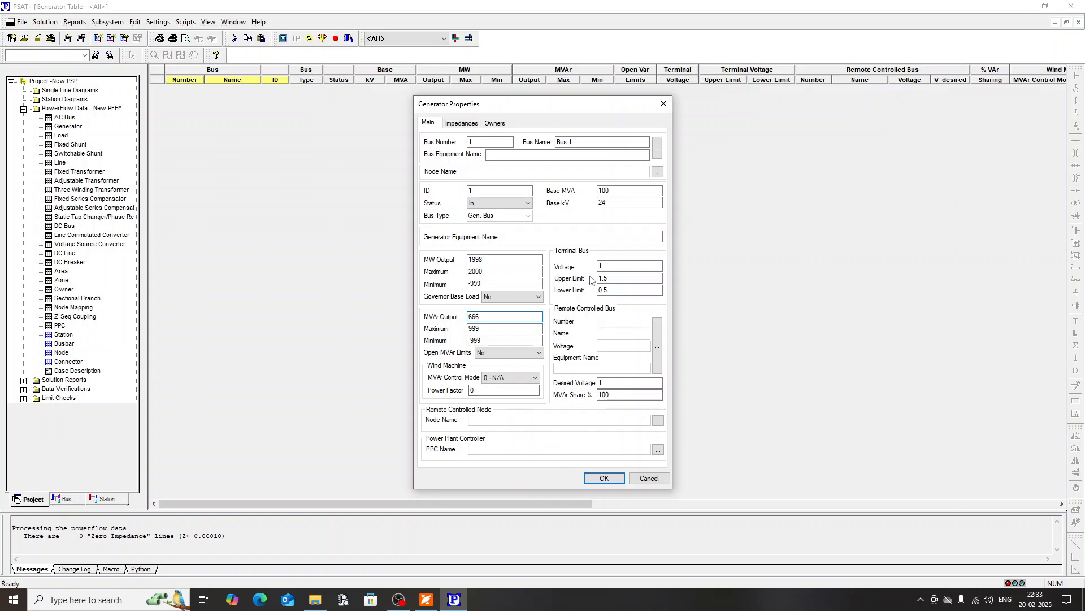
{"action": "left_click", "coordinate": [609, 476]}
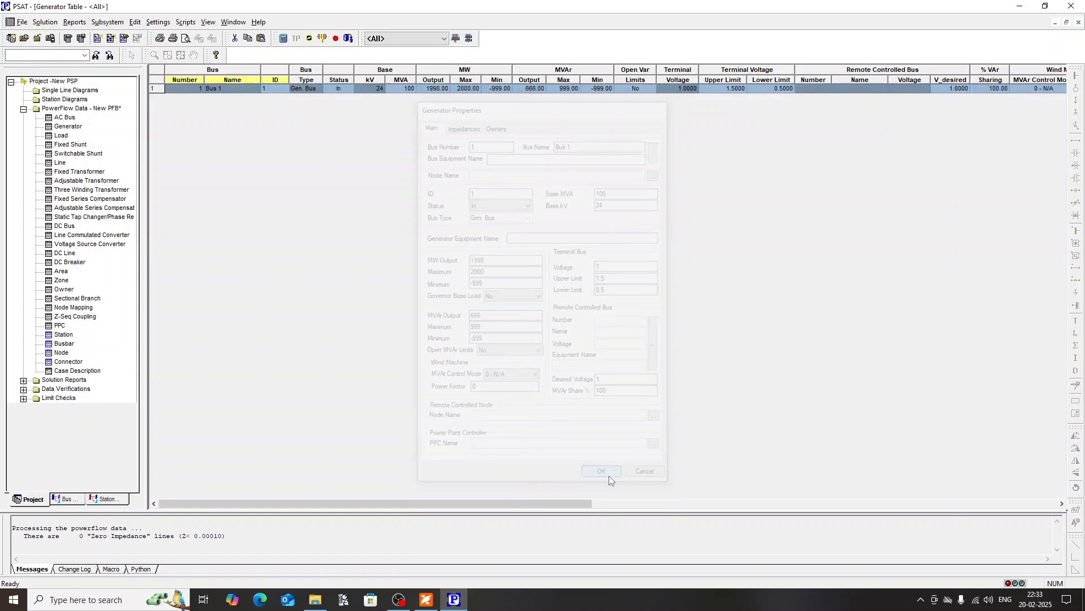
Step: Insert a second generator attached to Bus 3 in the Generator table
{"action": "left_click", "coordinate": [135, 22]}
{"action": "left_click", "coordinate": [159, 62]}
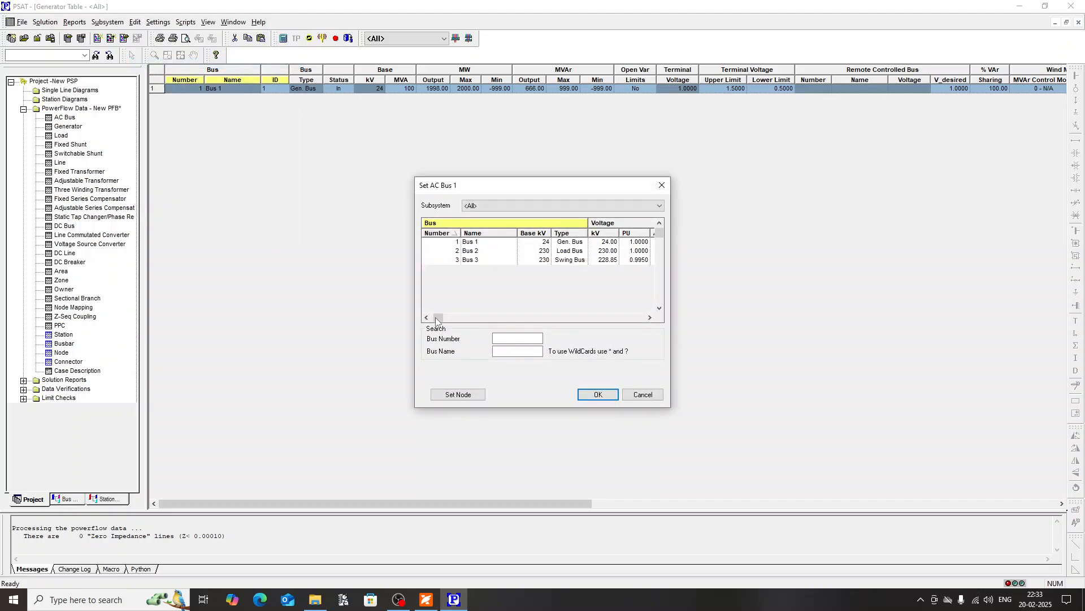
{"action": "double_click", "coordinate": [472, 259]}
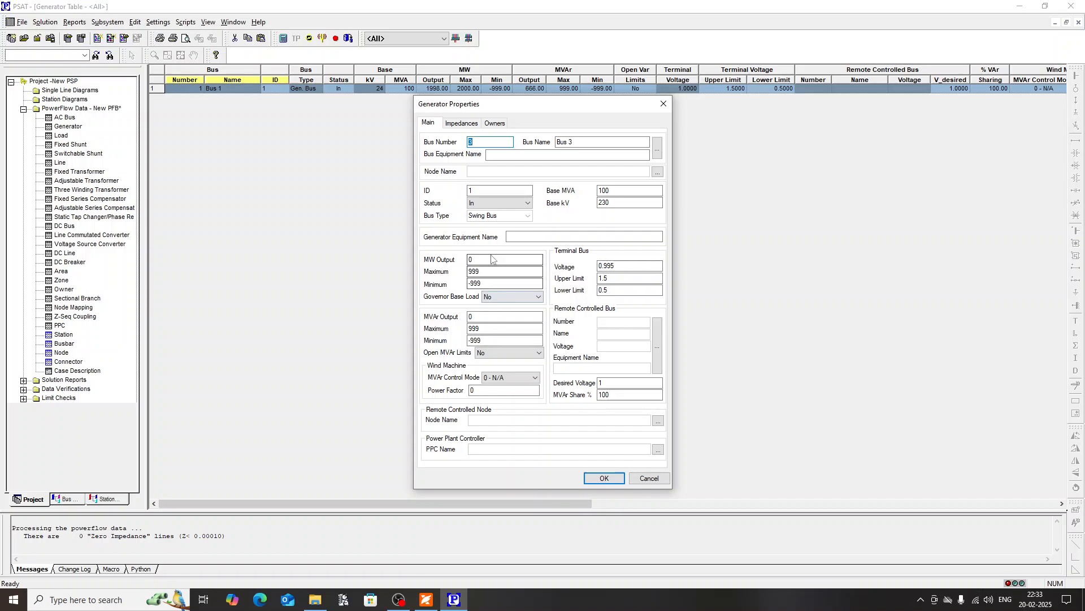
Step: Copy the infinite bus Pgen figure from the Experiment 1 PDF and set the Bus 3 generator's MW output to -1997.12 in PSAT
{"action": "left_click", "coordinate": [426, 599]}
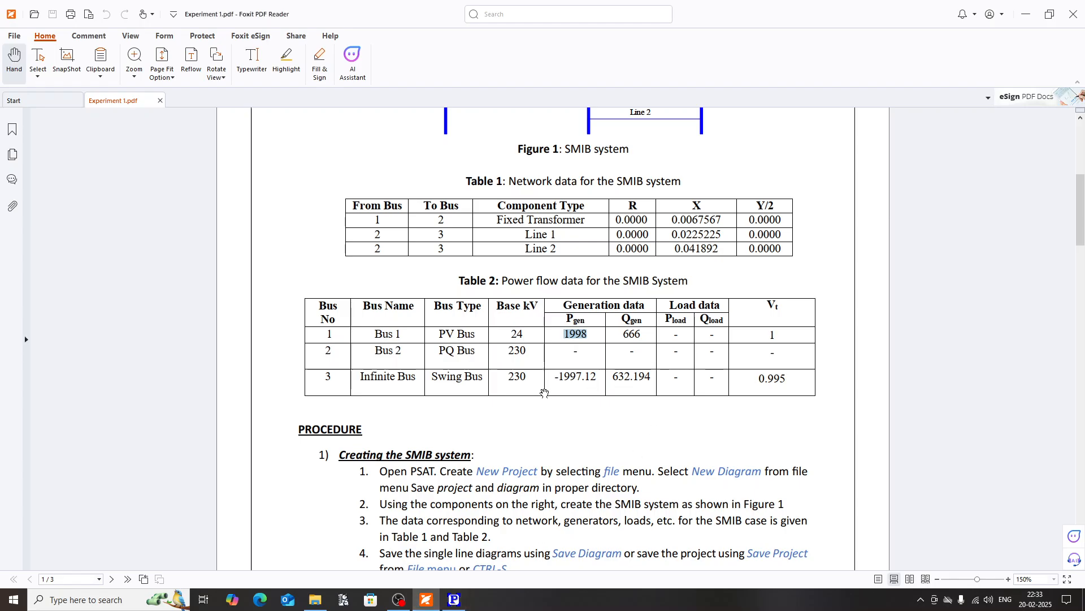
{"action": "left_click", "coordinate": [559, 382]}
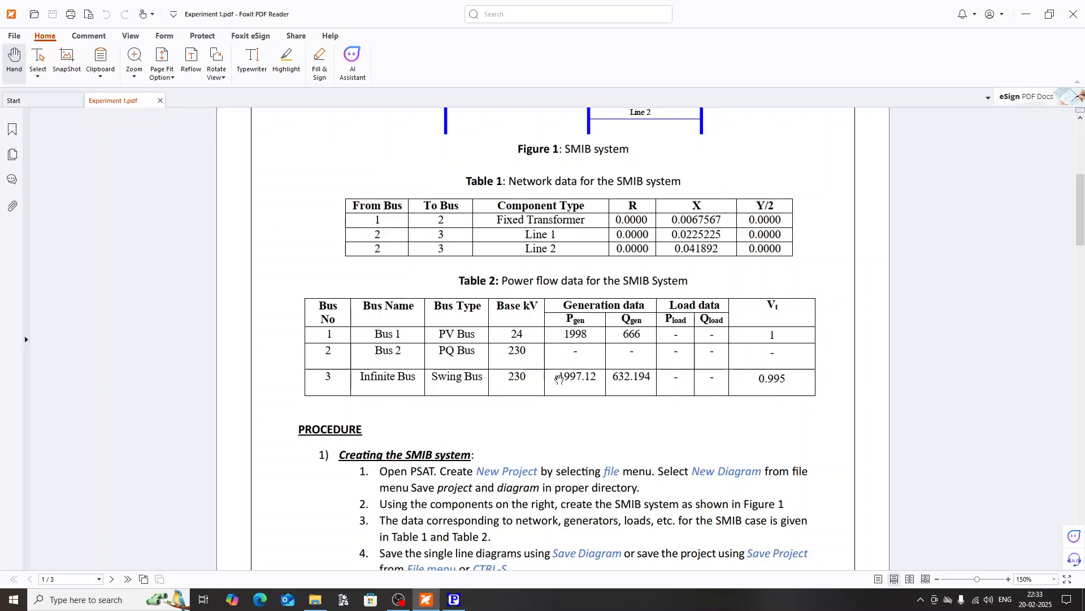
{"action": "left_click_drag", "start_coordinate": [560, 376], "coordinate": [597, 377]}
{"action": "key", "text": "ctrl+c"}
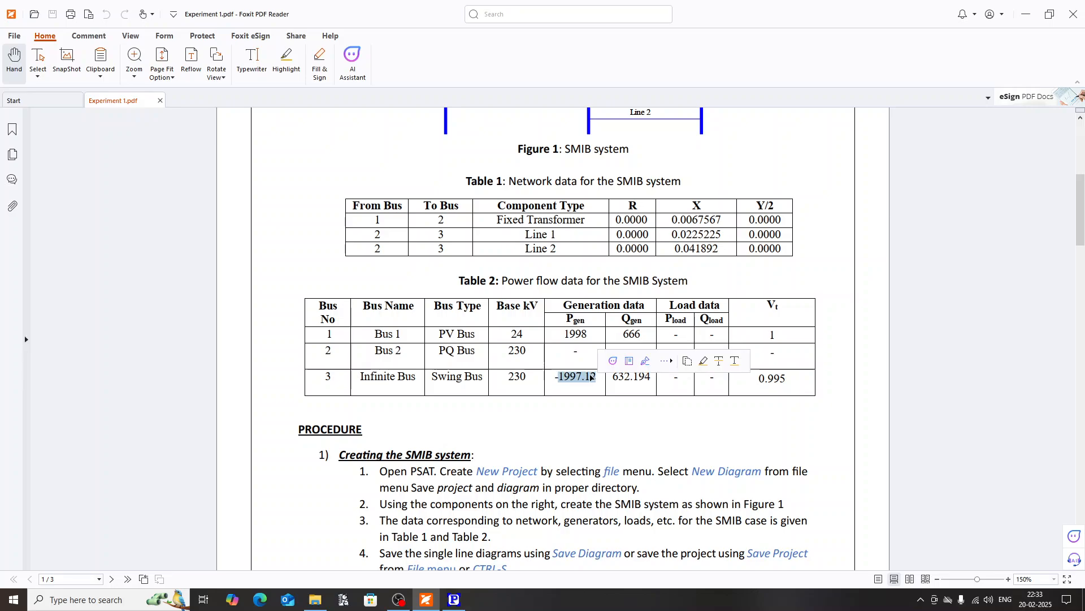
{"action": "left_click", "coordinate": [454, 599]}
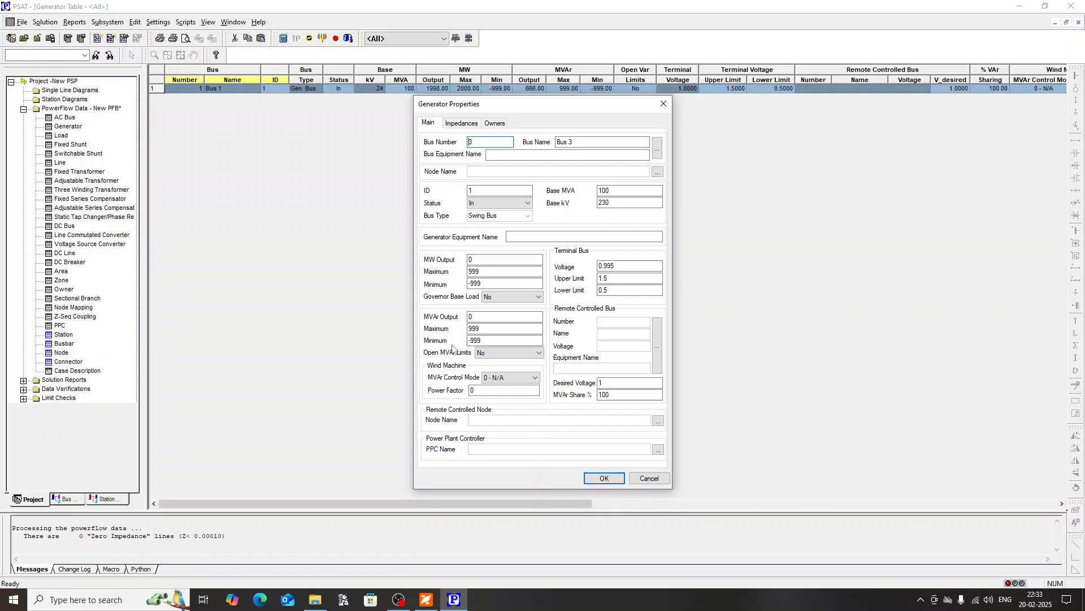
{"action": "left_click", "coordinate": [484, 260]}
{"action": "double_click", "coordinate": [484, 260]}
{"action": "type", "text": "-"}
{"action": "key", "text": "ctrl+v"}
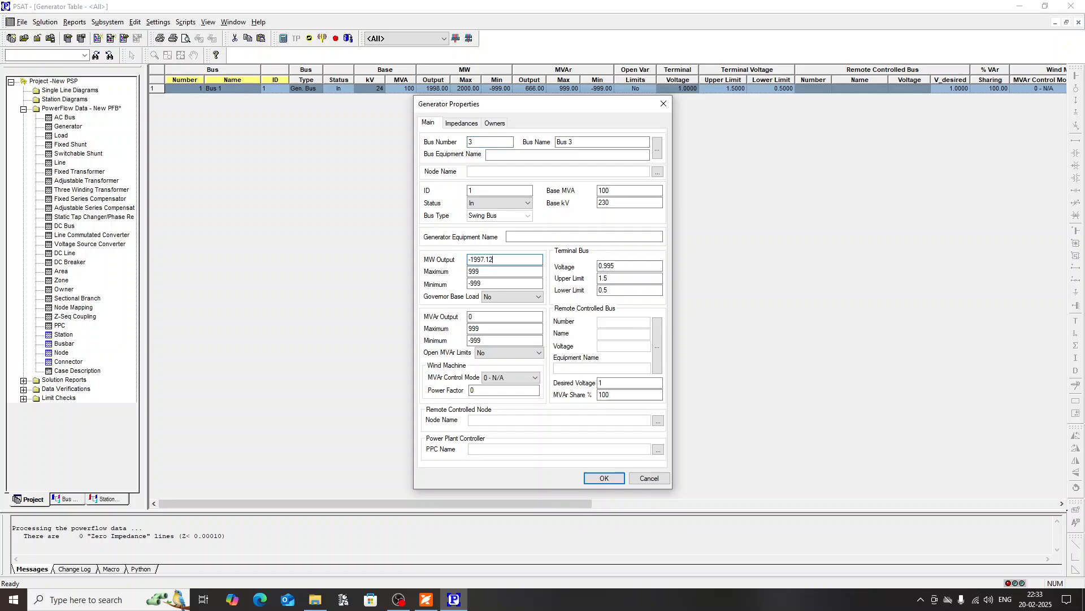
Step: Copy the infinite bus Qgen value of 632.194 from the PDF into the Bus 3 generator's MVAr output in PSAT
{"action": "left_click", "coordinate": [426, 599]}
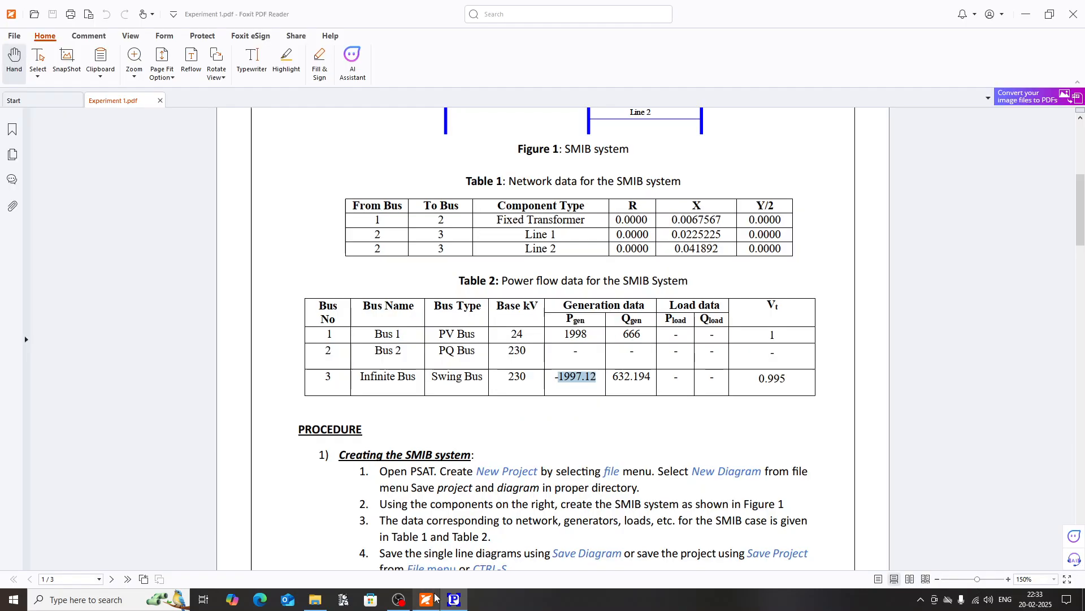
{"action": "left_click_drag", "start_coordinate": [615, 376], "coordinate": [652, 377]}
{"action": "key", "text": "ctrl+c"}
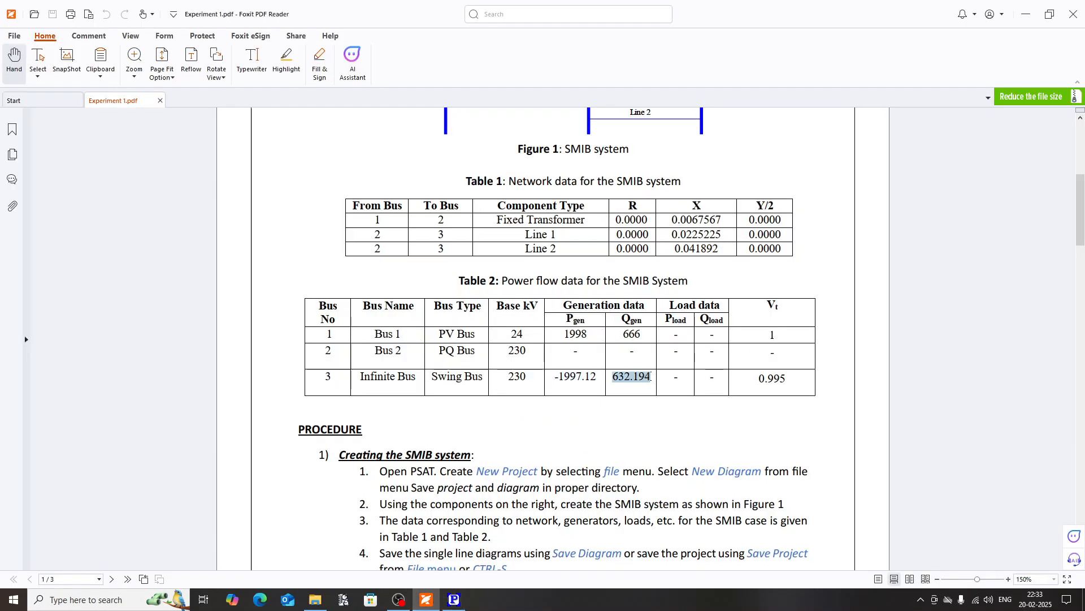
{"action": "left_click", "coordinate": [454, 600]}
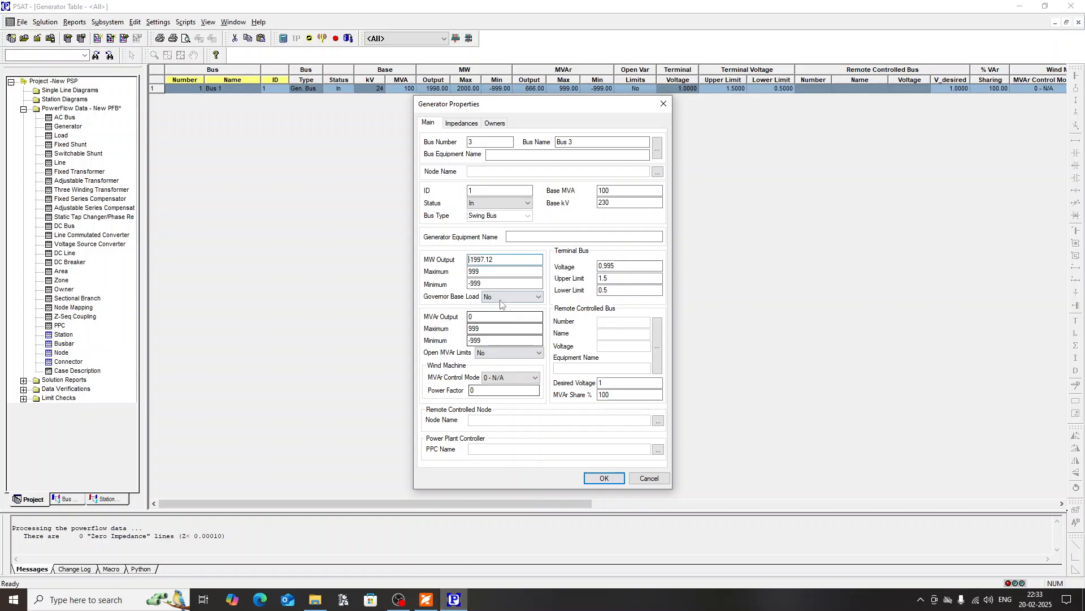
{"action": "double_click", "coordinate": [478, 316]}
{"action": "key", "text": "ctrl+v"}
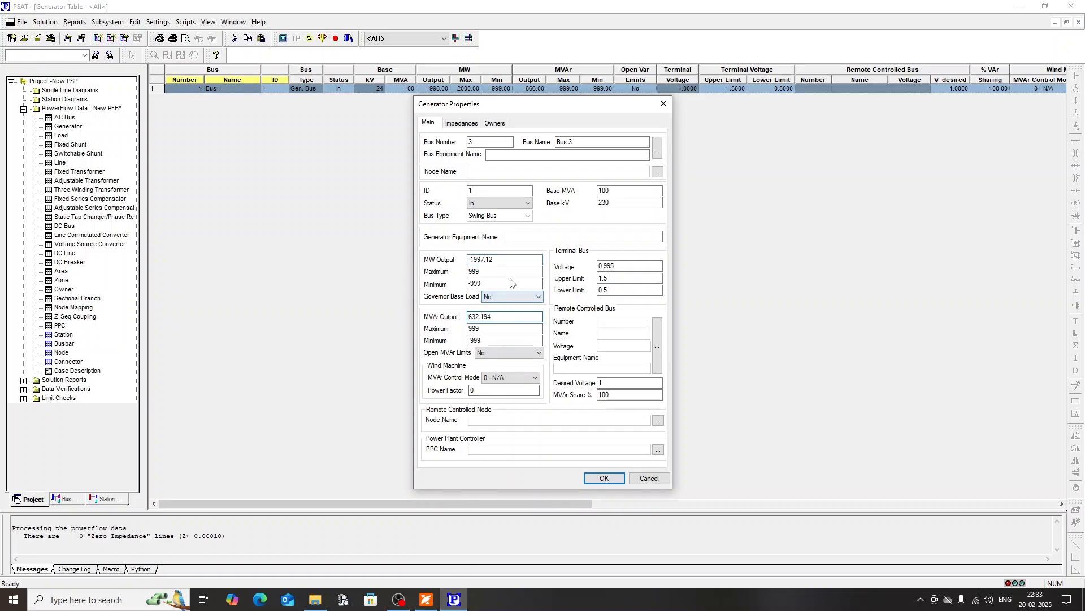
Step: Set the Bus 3 generator's minimum MW to -2000 and save the generator
{"action": "double_click", "coordinate": [478, 283]}
{"action": "type", "text": "-2000"}
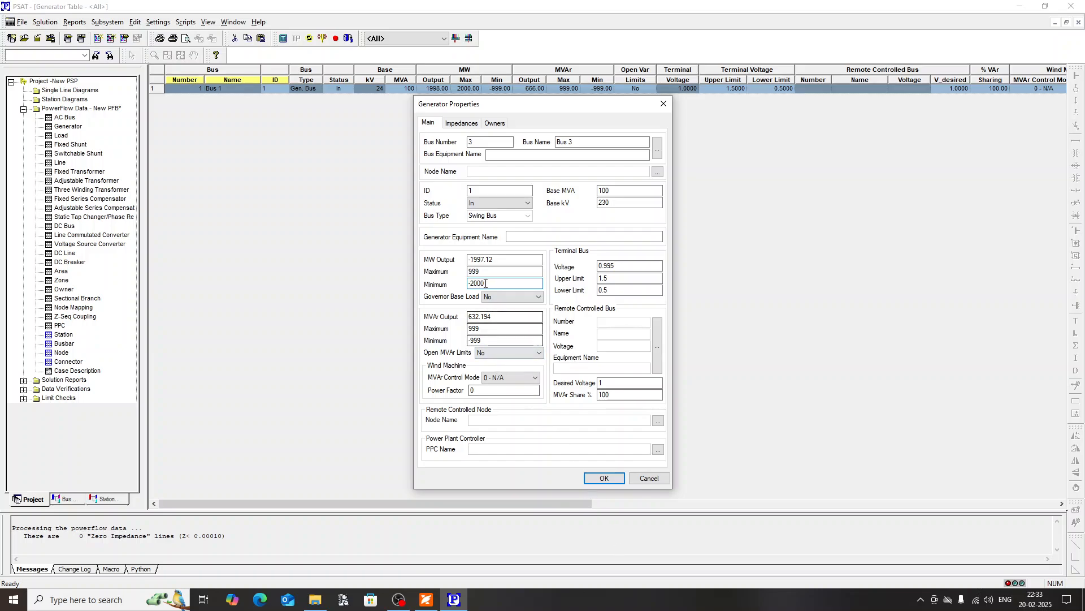
{"action": "left_click", "coordinate": [603, 479]}
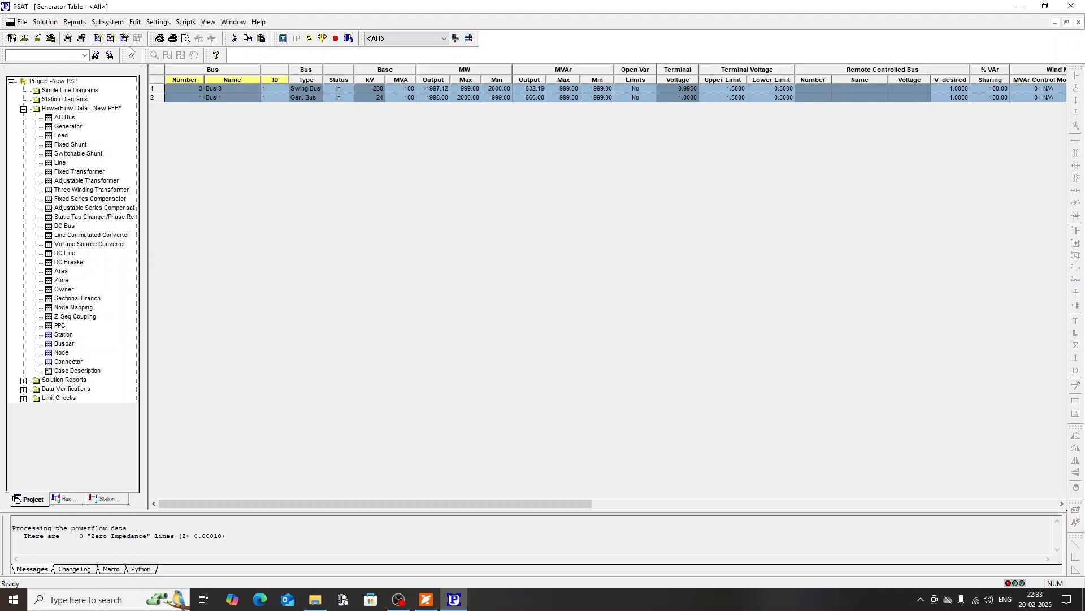
Step: Open the Line table and insert a new line from Bus 2 to Bus 3
{"action": "double_click", "coordinate": [59, 163]}
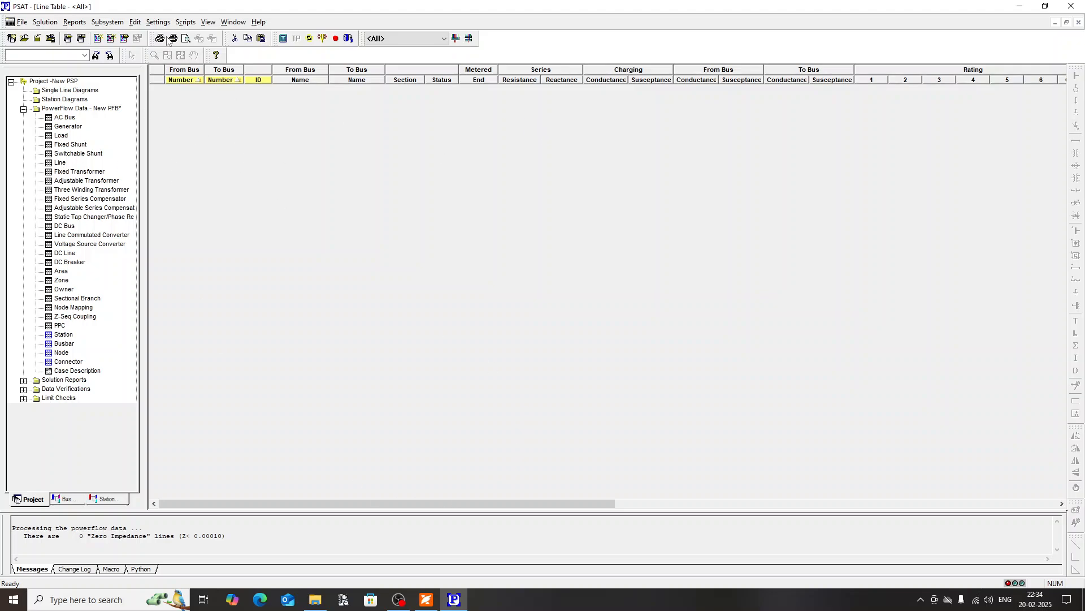
{"action": "left_click", "coordinate": [136, 22]}
{"action": "left_click", "coordinate": [153, 63]}
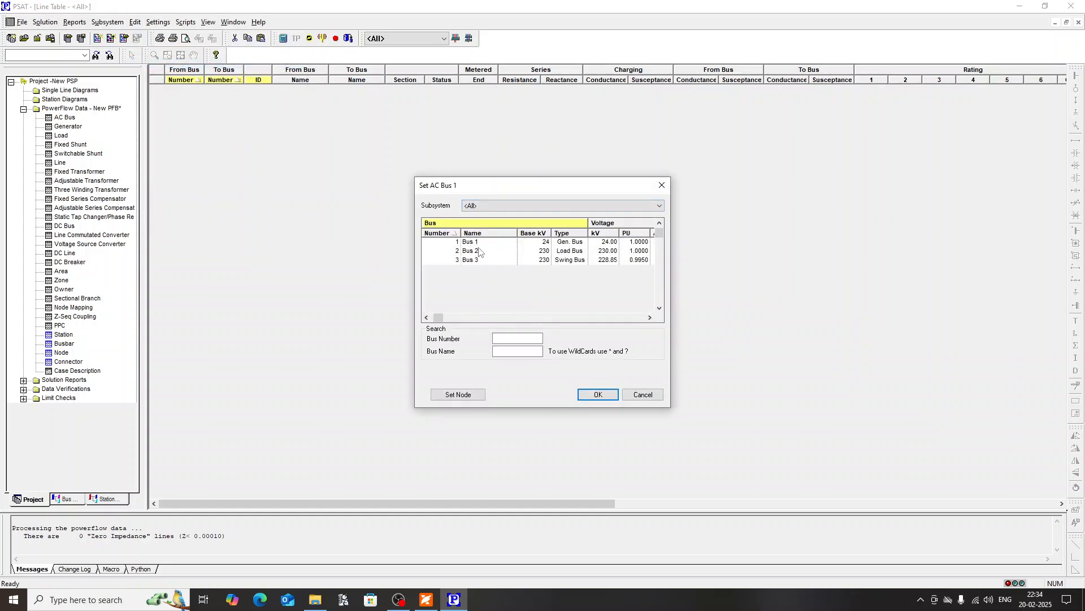
{"action": "left_click", "coordinate": [487, 260]}
{"action": "left_click", "coordinate": [486, 254]}
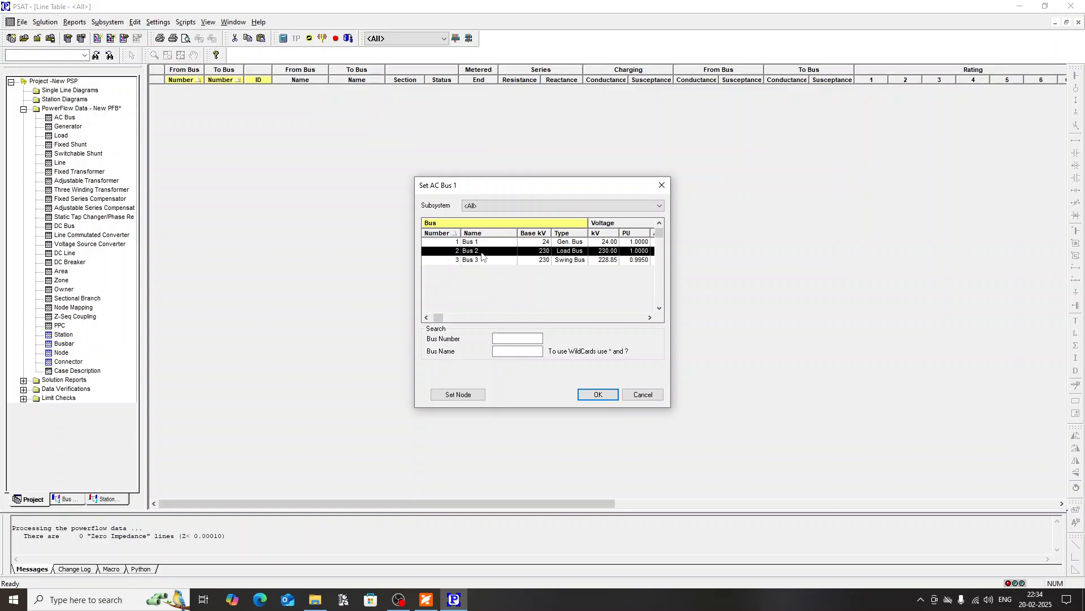
{"action": "double_click", "coordinate": [480, 253]}
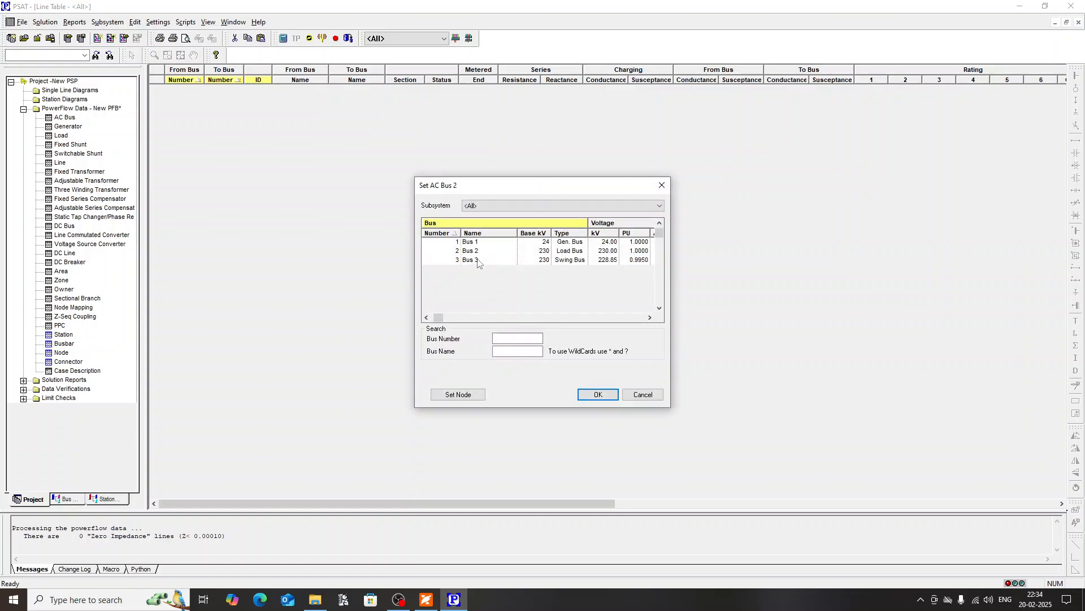
{"action": "double_click", "coordinate": [478, 259]}
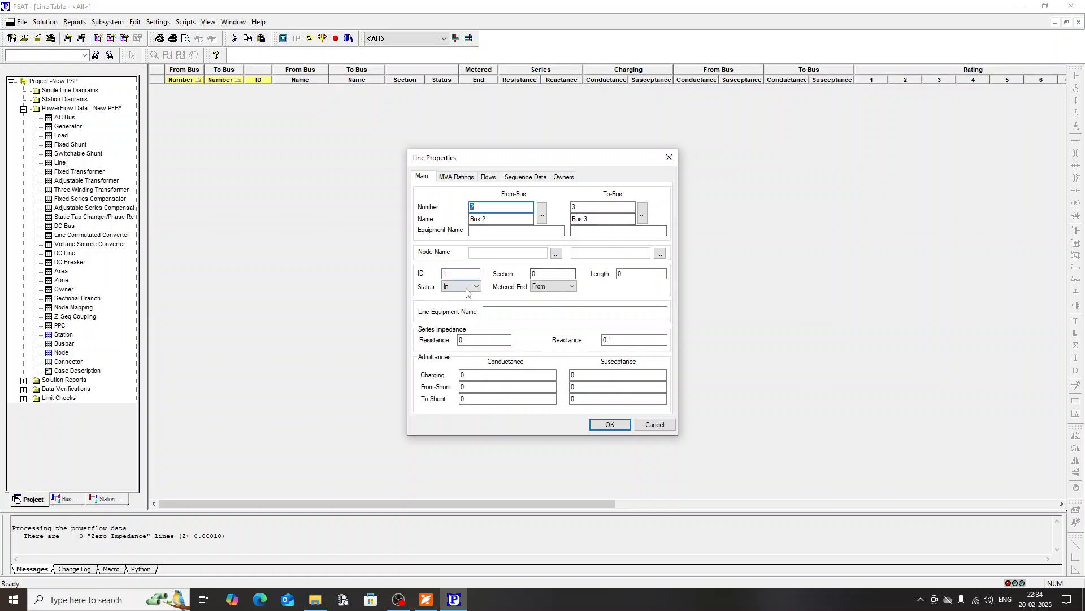
Step: Copy Line 1's reactance of 0.0225225 from the Experiment 1 PDF into the new line in PSAT, name it Line 1 and save it
{"action": "left_click", "coordinate": [627, 340]}
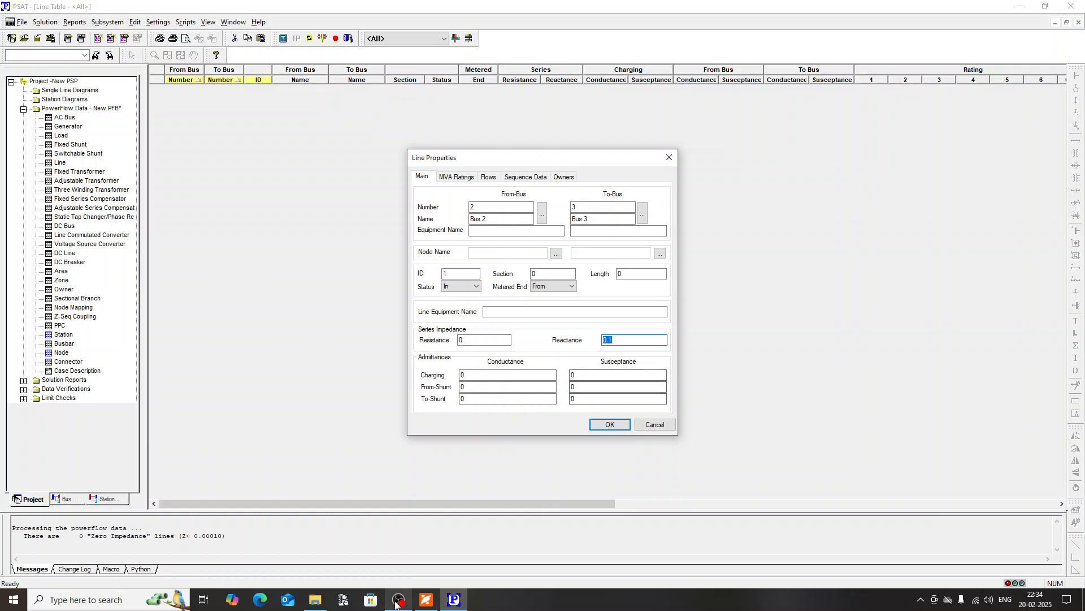
{"action": "left_click", "coordinate": [426, 600]}
{"action": "scroll", "coordinate": [695, 270], "scroll_direction": "up", "scroll_amount": 2}
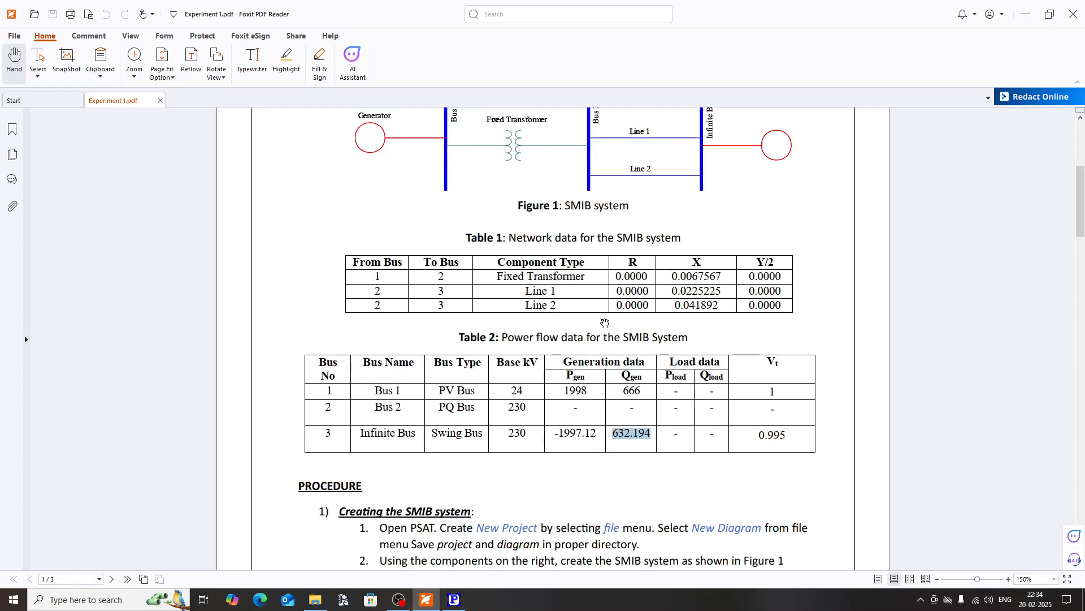
{"action": "left_click", "coordinate": [694, 288]}
{"action": "left_click_drag", "start_coordinate": [673, 287], "coordinate": [722, 291]}
{"action": "key", "text": "ctrl+c"}
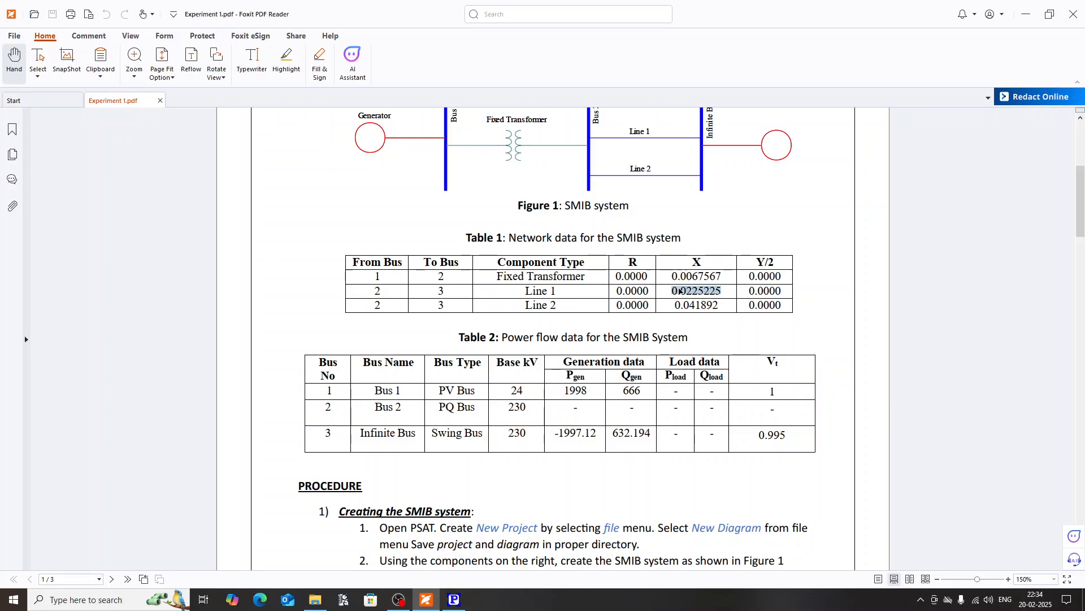
{"action": "left_click", "coordinate": [454, 600]}
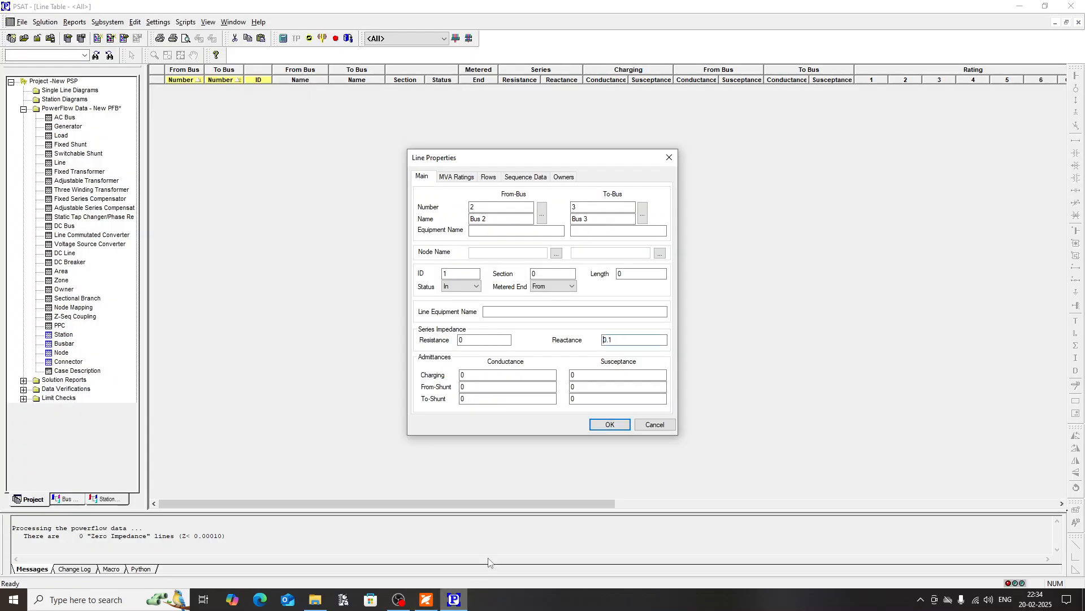
{"action": "double_click", "coordinate": [619, 340]}
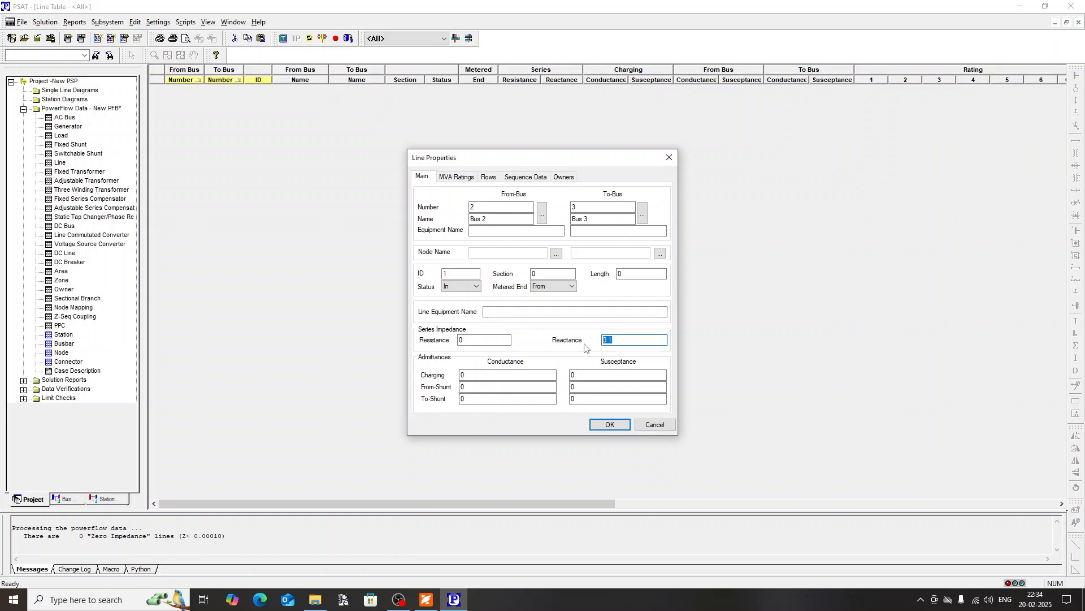
{"action": "key", "text": "ctrl+v"}
{"action": "left_click", "coordinate": [519, 311]}
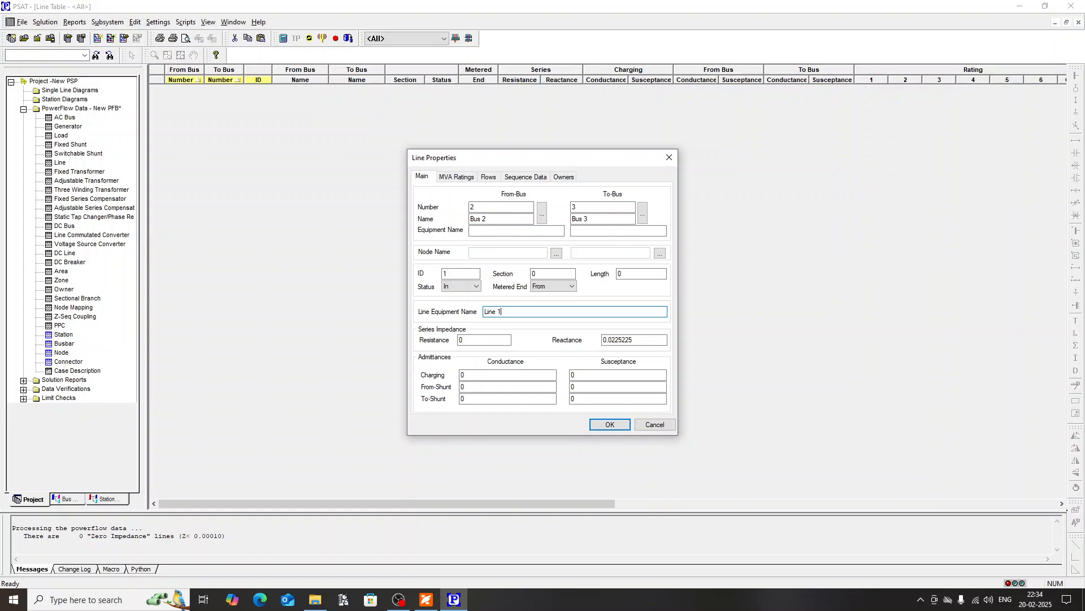
{"action": "left_click", "coordinate": [610, 424]}
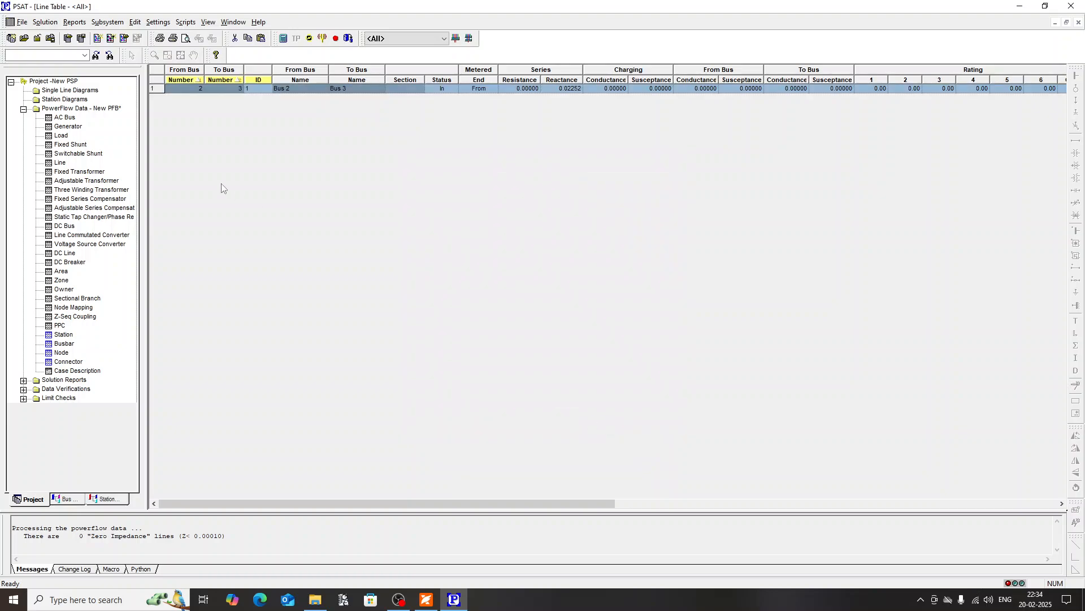
{"action": "left_click", "coordinate": [134, 21]}
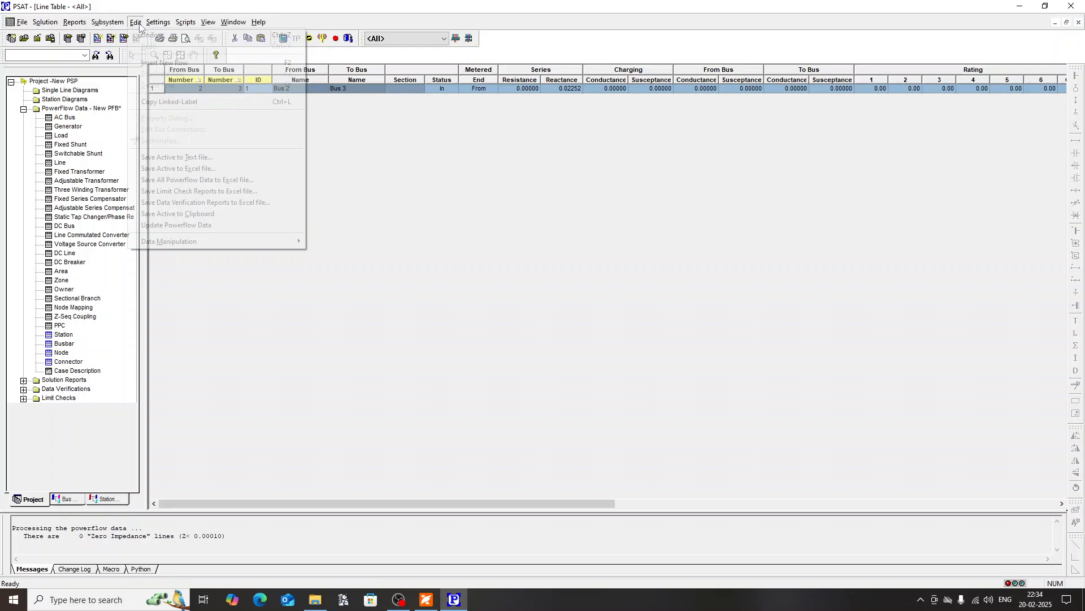
{"action": "left_click", "coordinate": [159, 63]}
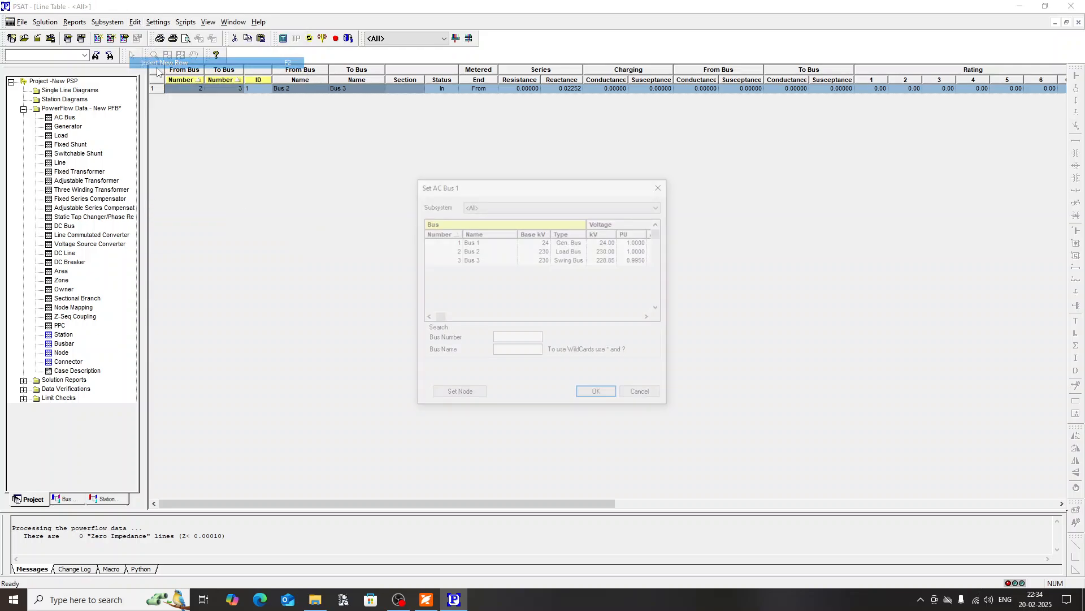
{"action": "left_click", "coordinate": [481, 253]}
{"action": "double_click", "coordinate": [481, 253]}
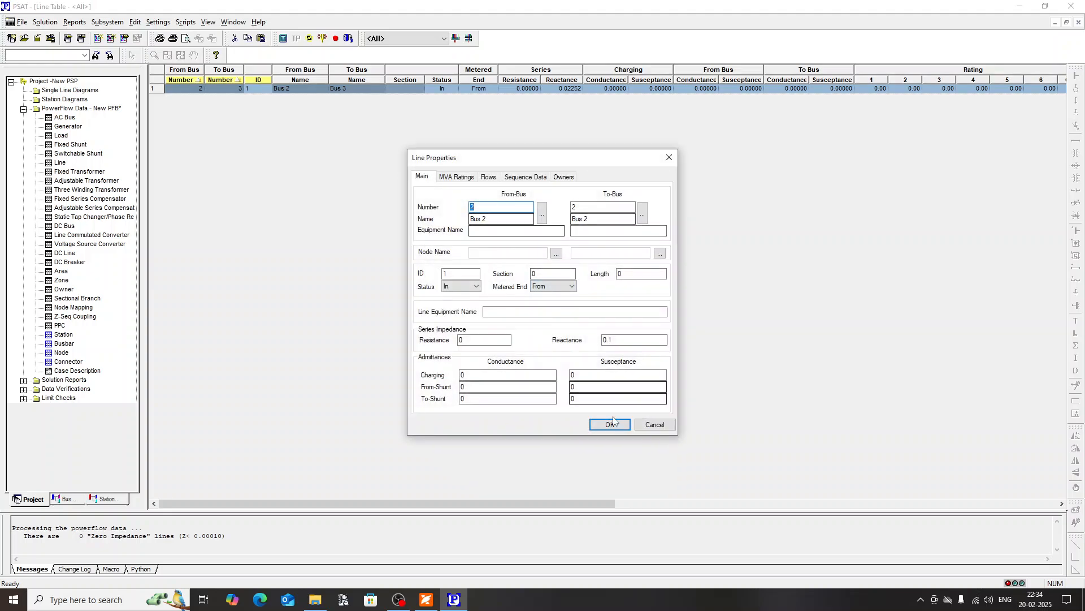
{"action": "left_click", "coordinate": [654, 424]}
Step: Insert a second line from Bus 2 to Bus 3 in the Line table
{"action": "left_click", "coordinate": [135, 22]}
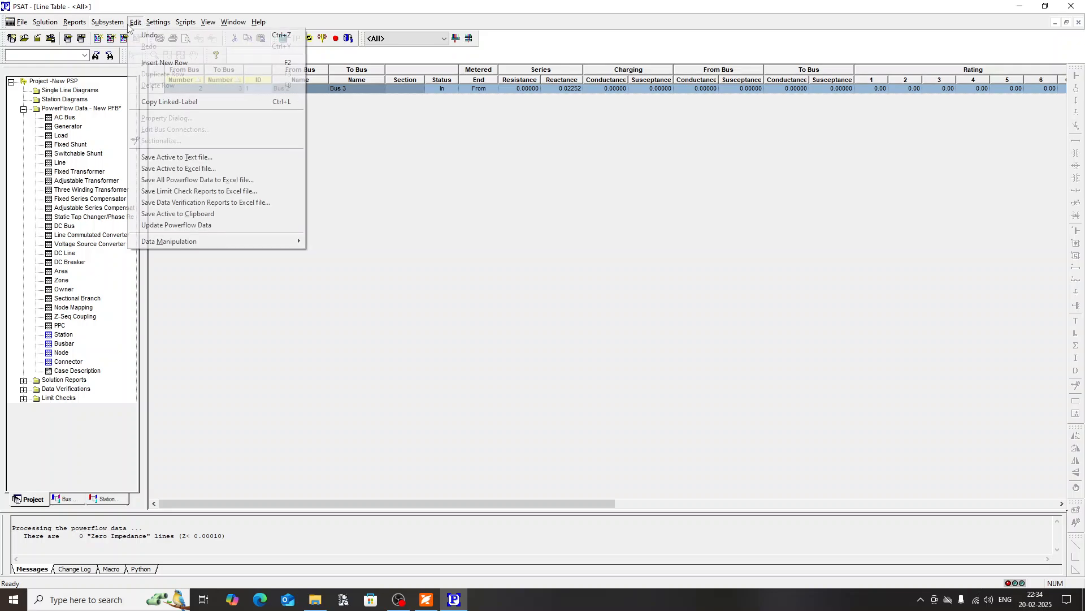
{"action": "left_click", "coordinate": [151, 62]}
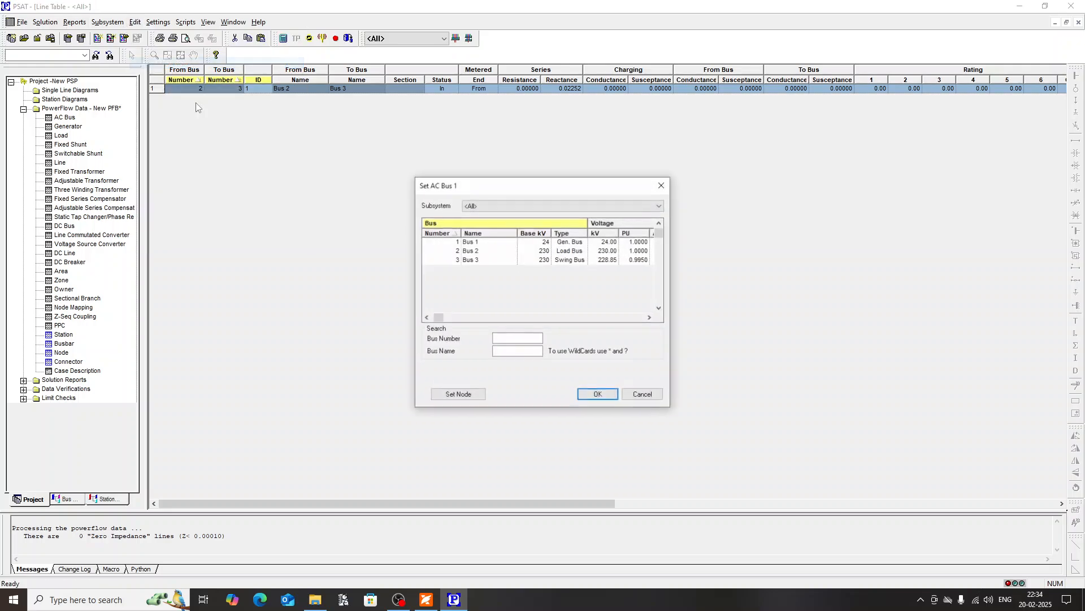
{"action": "left_click", "coordinate": [478, 255]}
{"action": "double_click", "coordinate": [478, 254]}
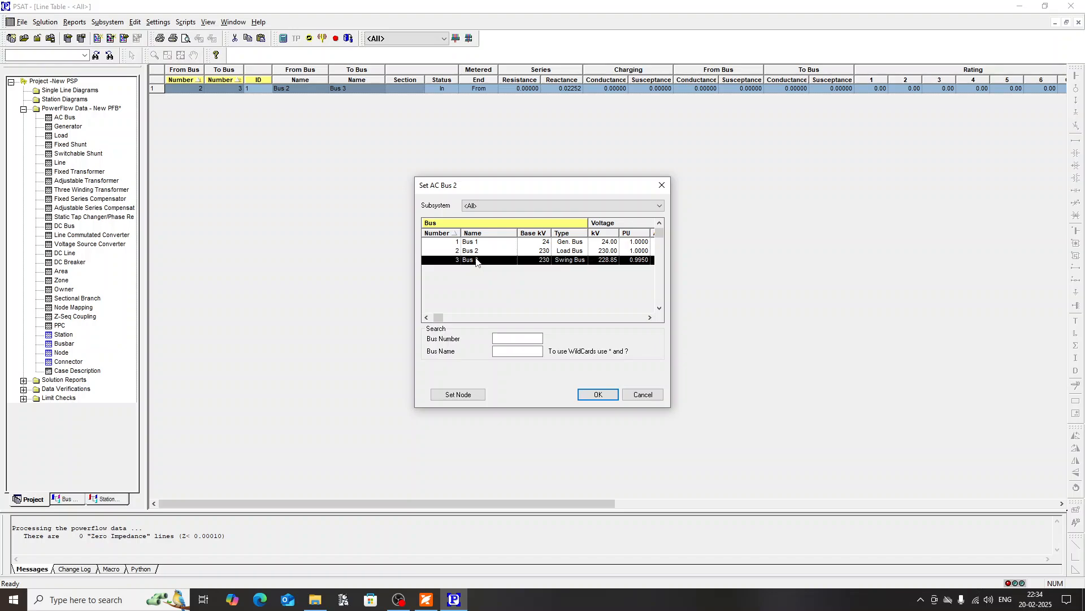
{"action": "double_click", "coordinate": [476, 259]}
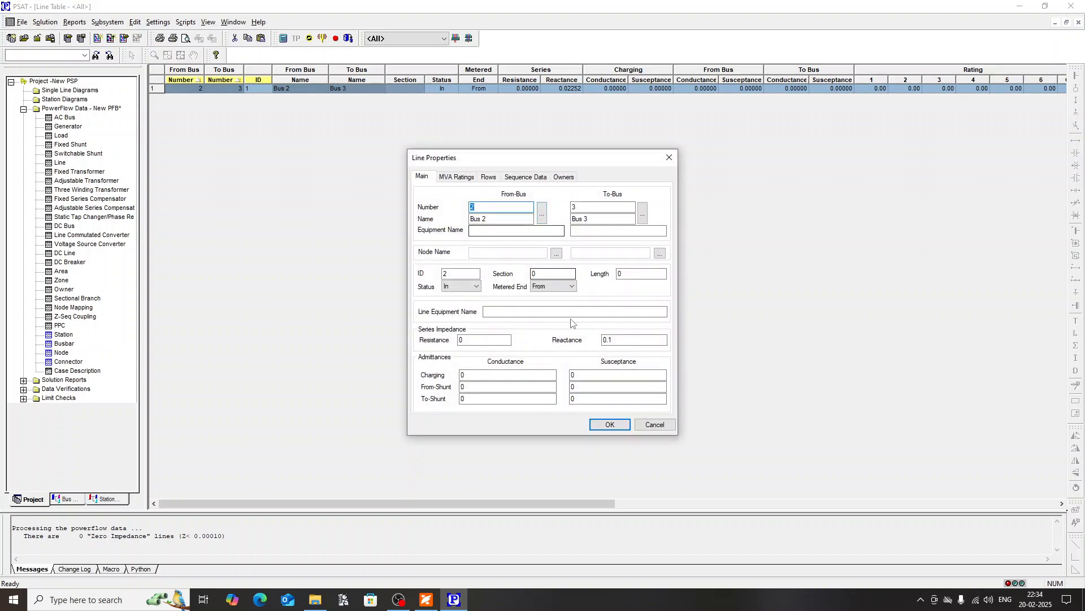
Step: Copy Line 2's reactance of 0.041892 from the Experiment 1 PDF into the new line in PSAT, name it Line 2 and save it
{"action": "left_click", "coordinate": [426, 599]}
{"action": "double_click", "coordinate": [703, 305]}
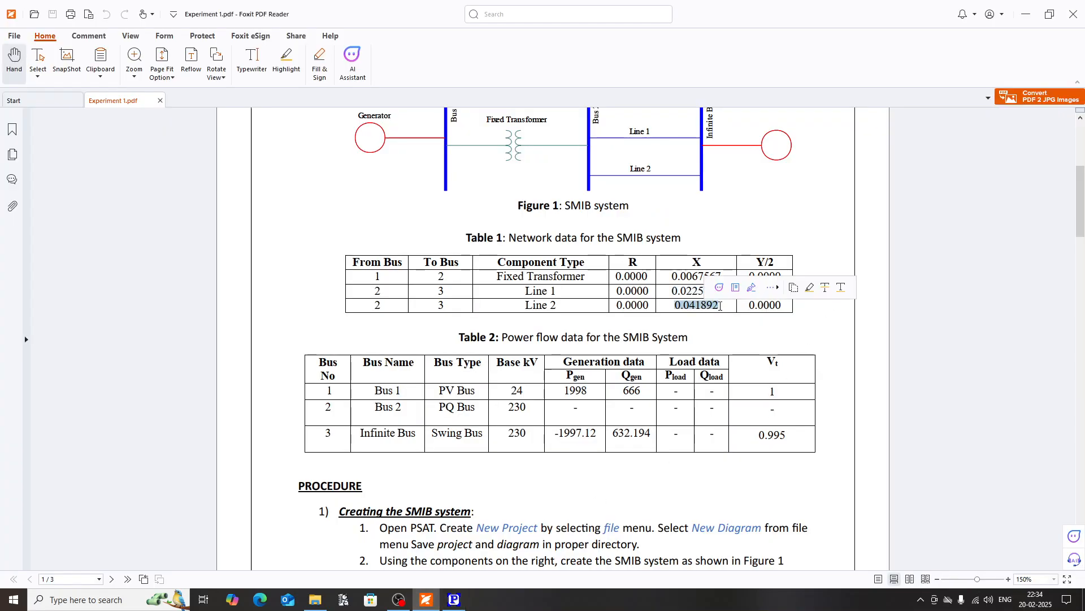
{"action": "left_click", "coordinate": [454, 599]}
{"action": "left_click", "coordinate": [616, 342]}
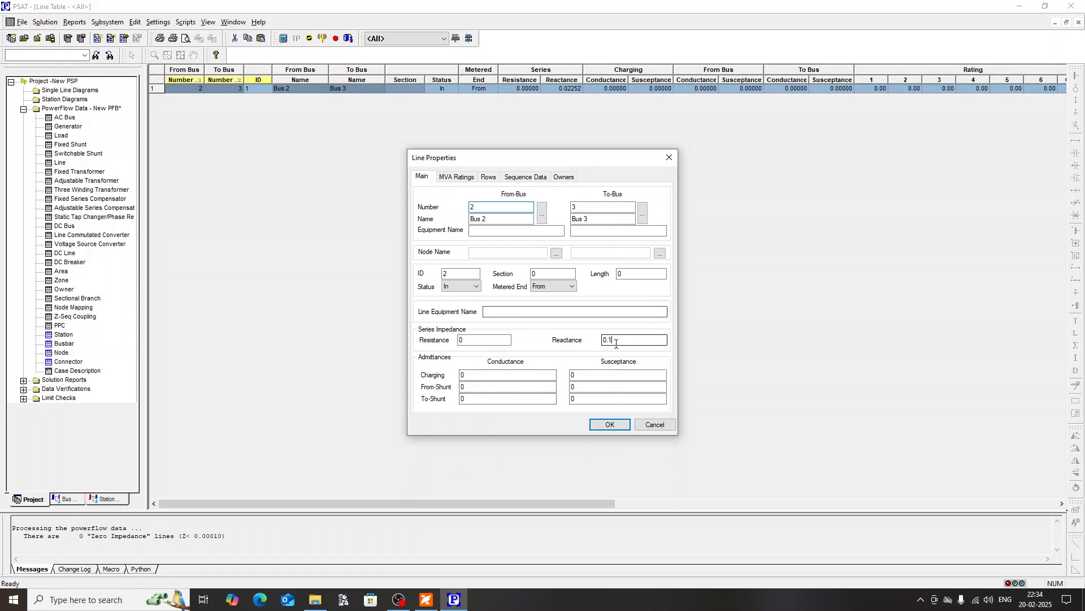
{"action": "double_click", "coordinate": [616, 342]}
{"action": "type", "text": "0.041892"}
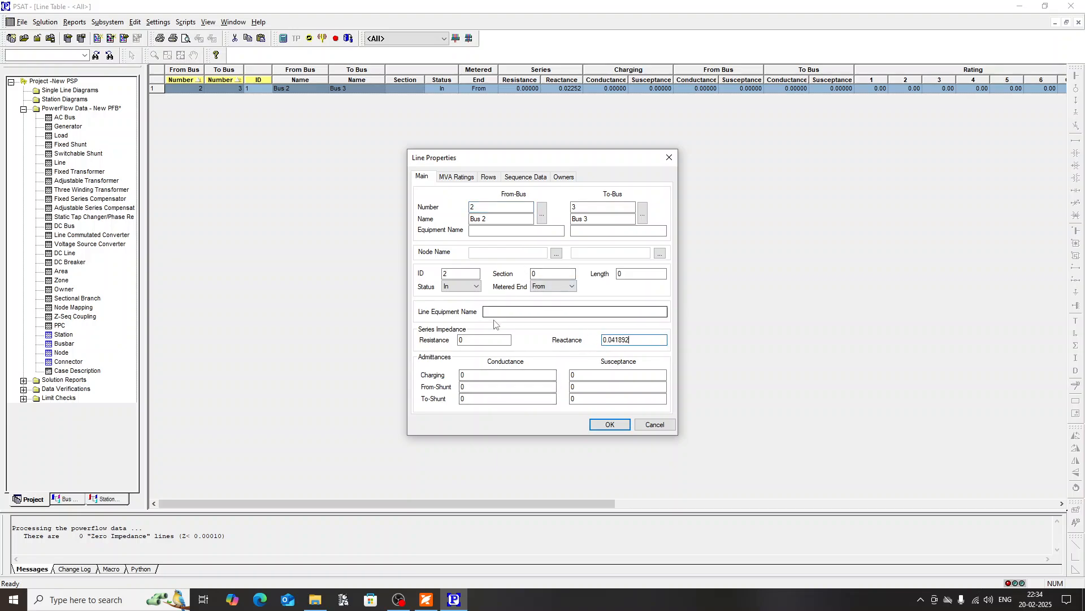
{"action": "left_click", "coordinate": [503, 310]}
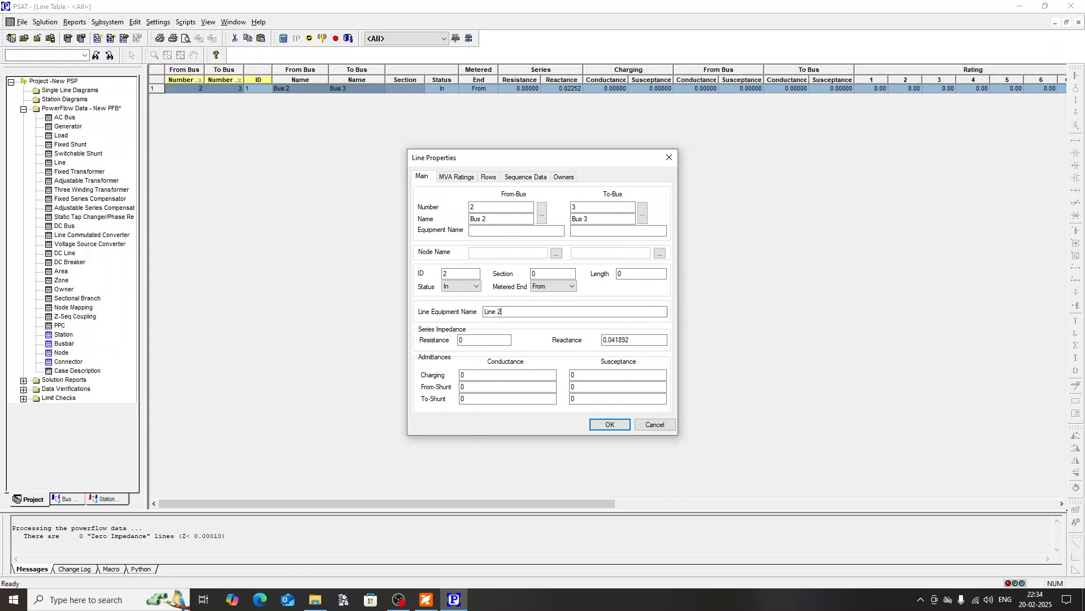
{"action": "left_click", "coordinate": [609, 424]}
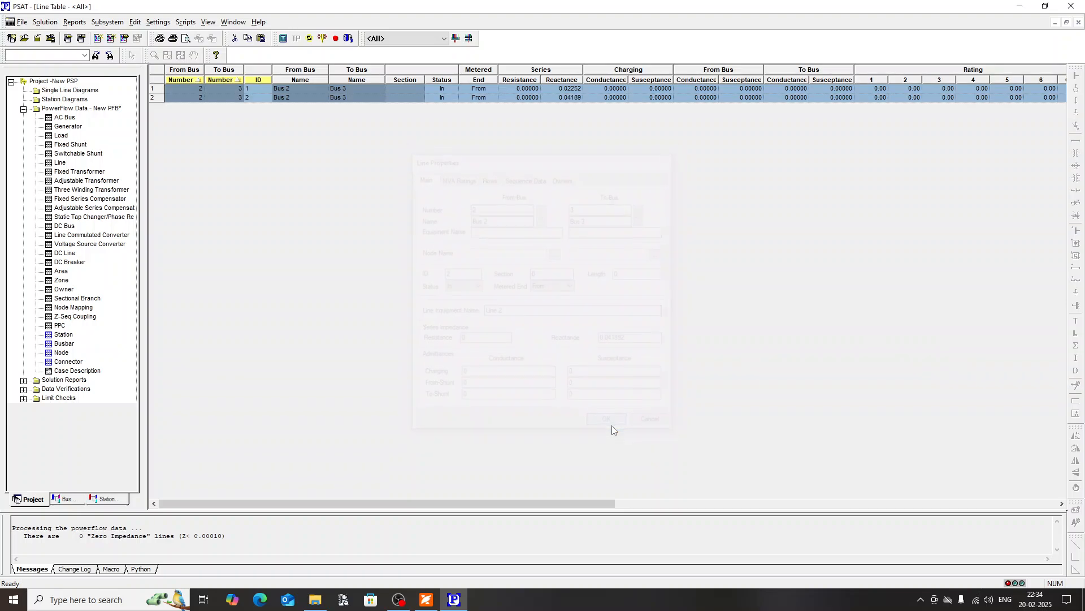
Step: Open the Fixed Transformer table and insert a new transformer from Bus 1 to Bus 2
{"action": "double_click", "coordinate": [78, 171]}
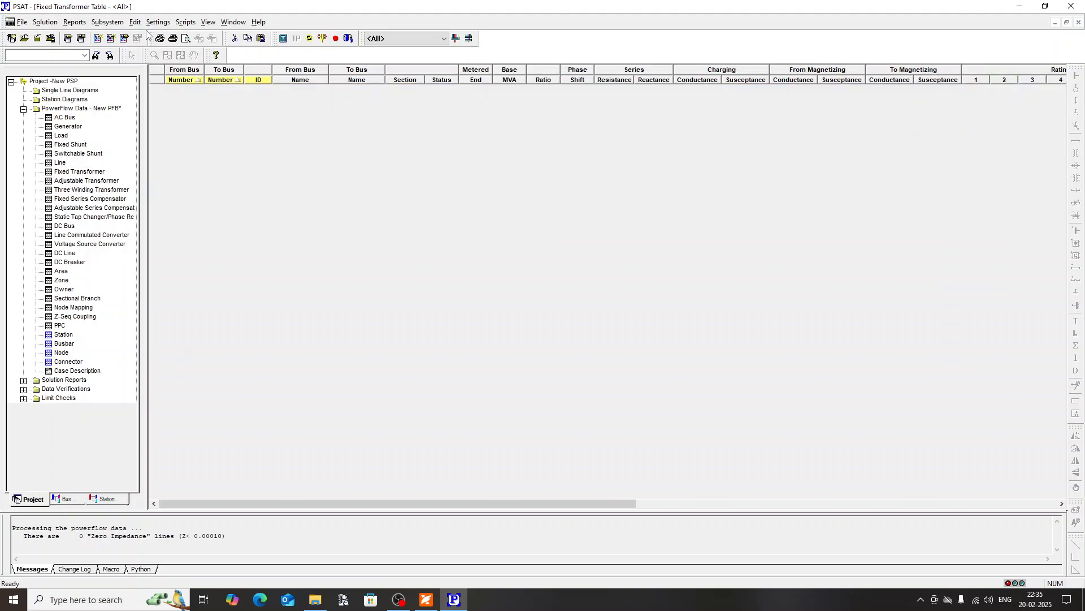
{"action": "left_click", "coordinate": [135, 23]}
{"action": "left_click", "coordinate": [159, 34]}
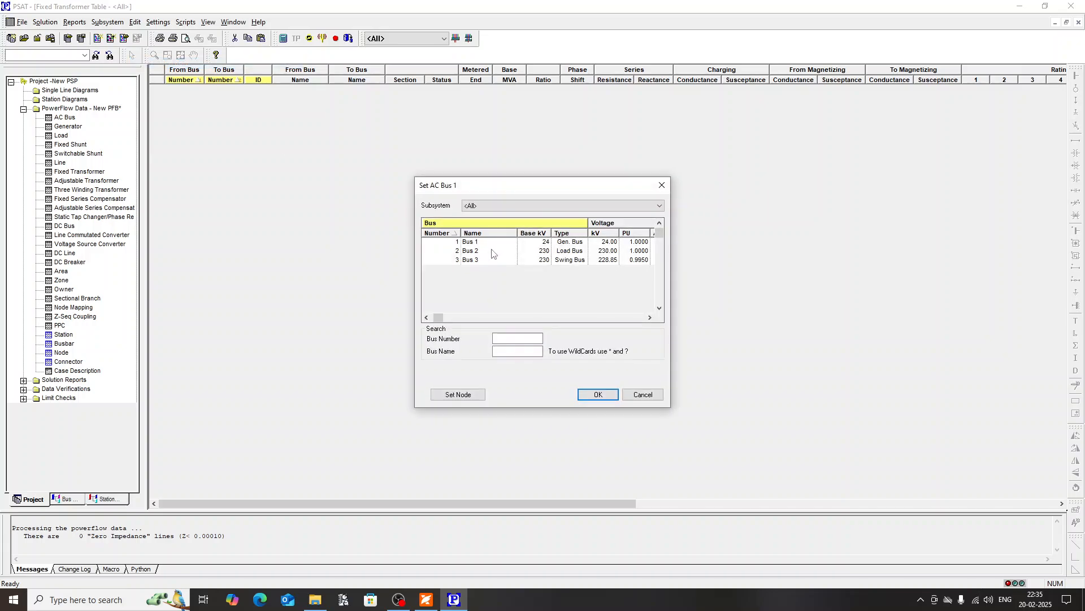
{"action": "double_click", "coordinate": [474, 242]}
{"action": "double_click", "coordinate": [474, 251]}
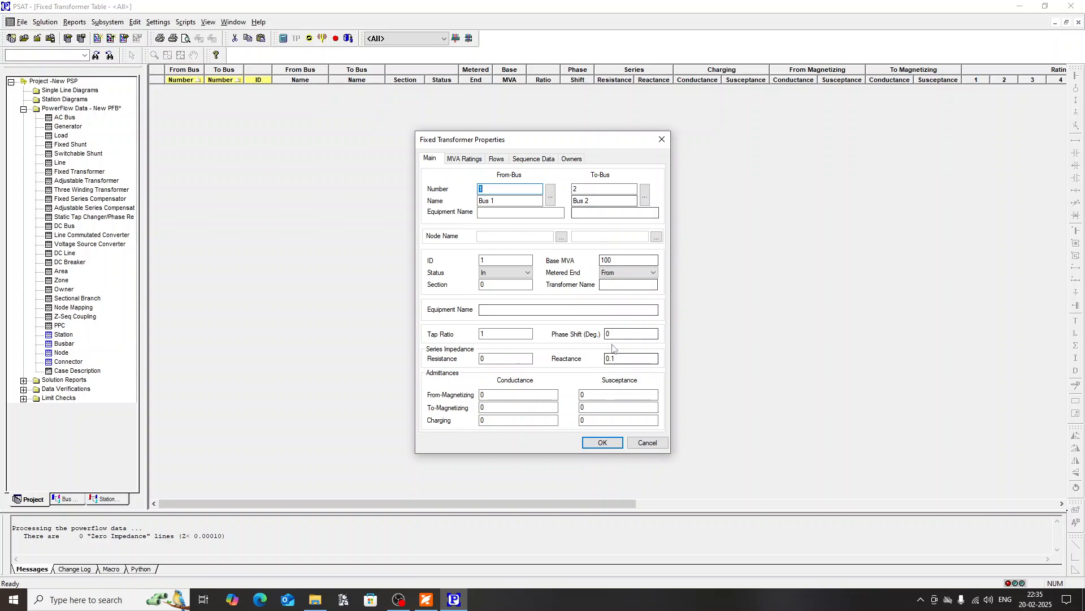
Step: Copy the fixed transformer's reactance of 0.0067567 from the Experiment 1 PDF into the new transformer in PSAT and save it
{"action": "left_click", "coordinate": [425, 600]}
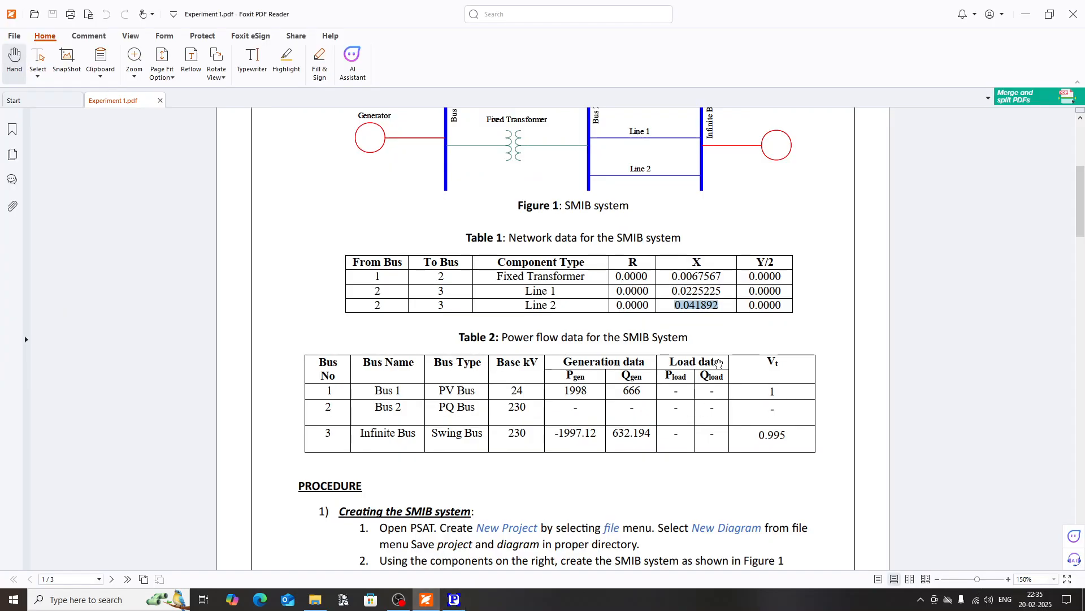
{"action": "double_click", "coordinate": [695, 277]}
{"action": "key", "text": "ctrl+c"}
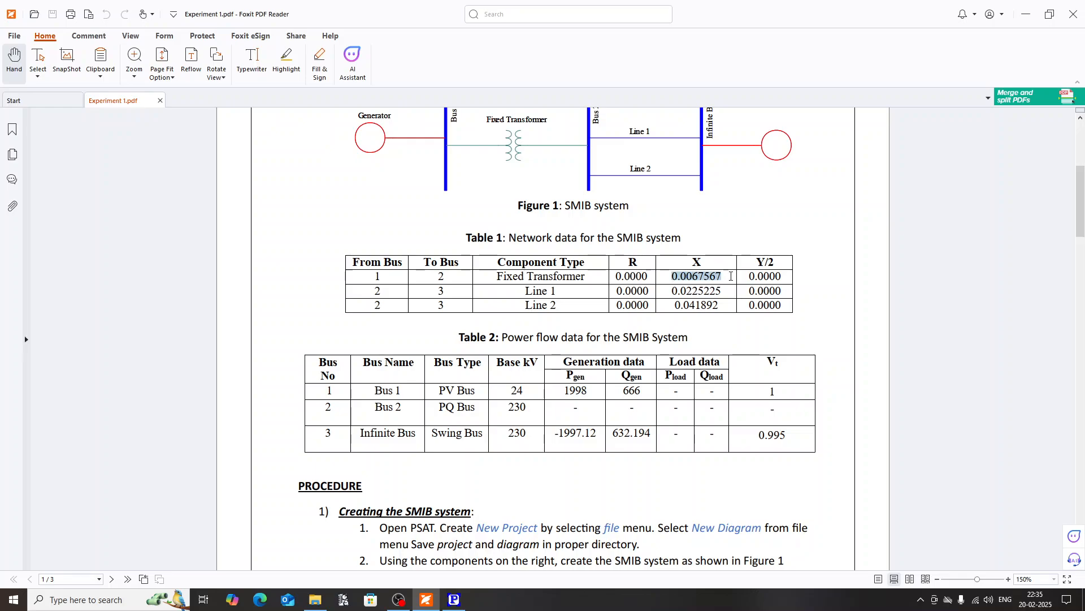
{"action": "left_click", "coordinate": [453, 600]}
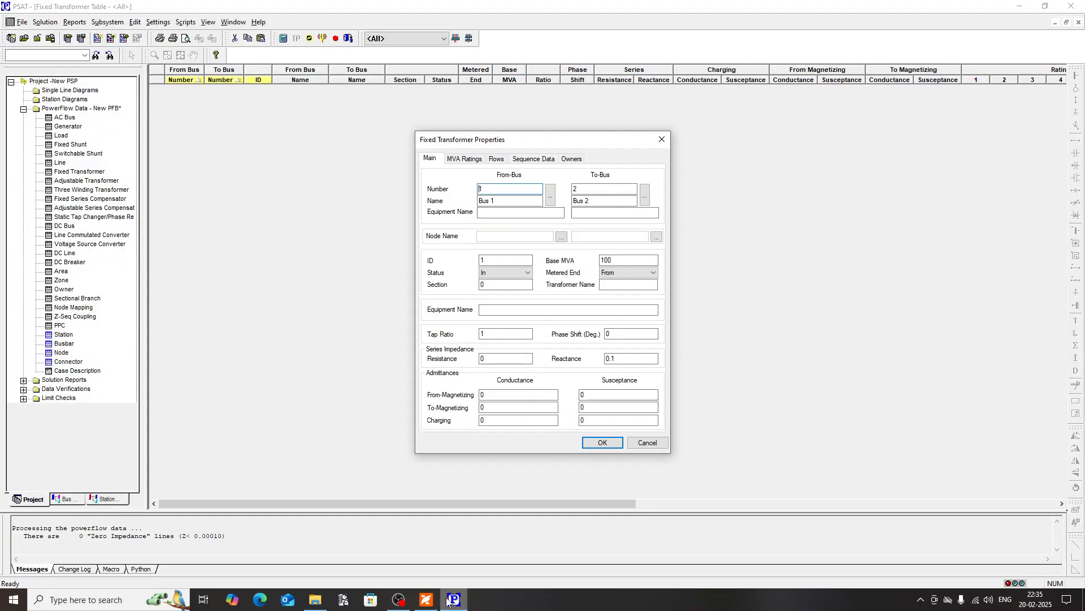
{"action": "double_click", "coordinate": [627, 358]}
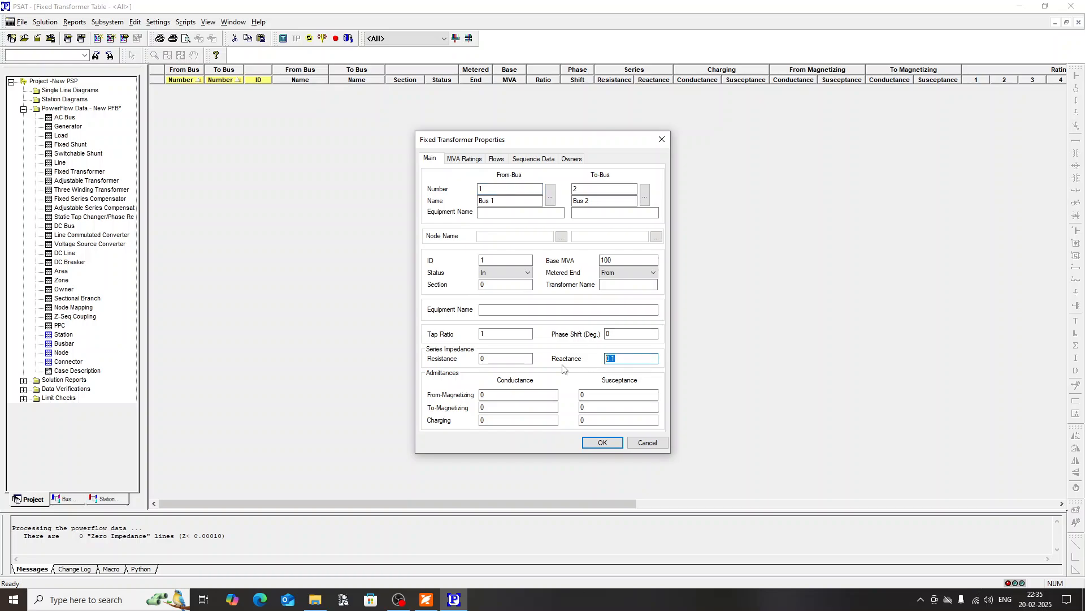
{"action": "key", "text": "ctrl+v"}
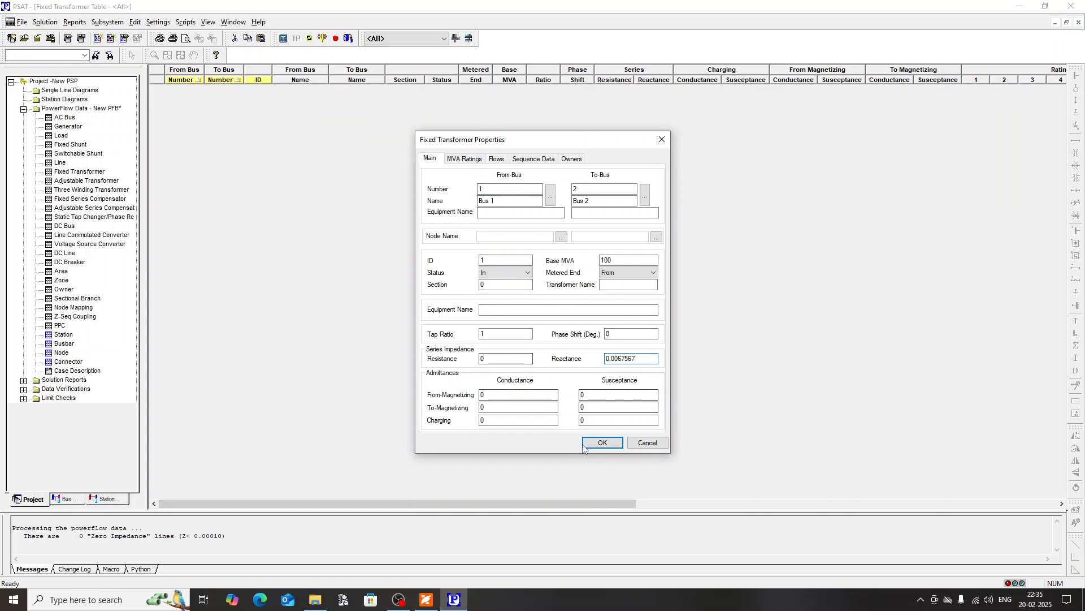
{"action": "left_click", "coordinate": [600, 443]}
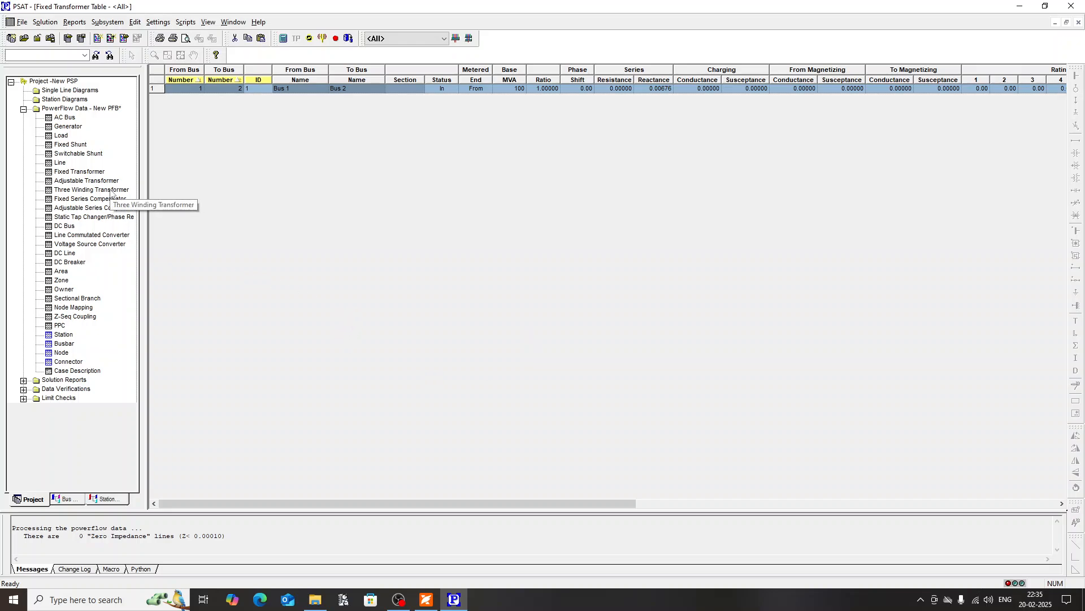
Step: Review the power flow solution parameters and accept them with the Fast Decoupled (XB) algorithm
{"action": "left_click_drag", "start_coordinate": [237, 518], "coordinate": [238, 476]}
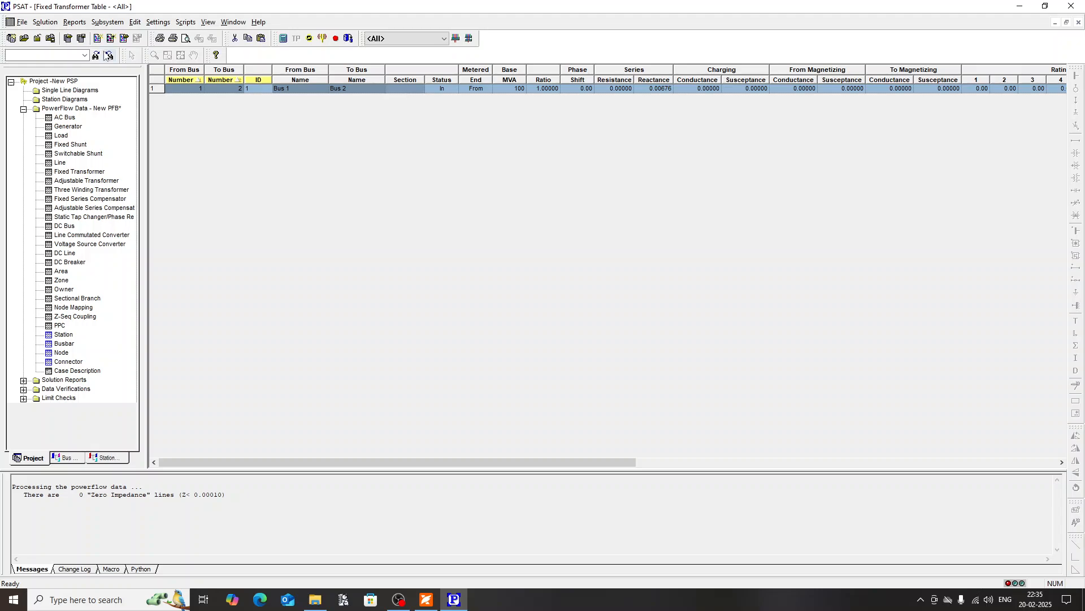
{"action": "left_click", "coordinate": [53, 25]}
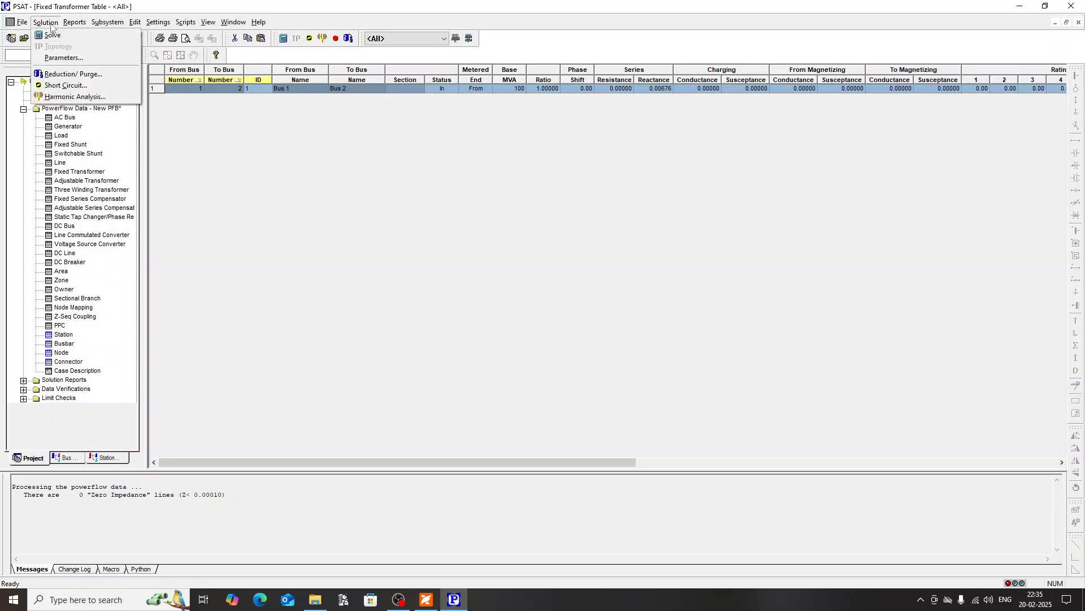
{"action": "left_click", "coordinate": [64, 58]}
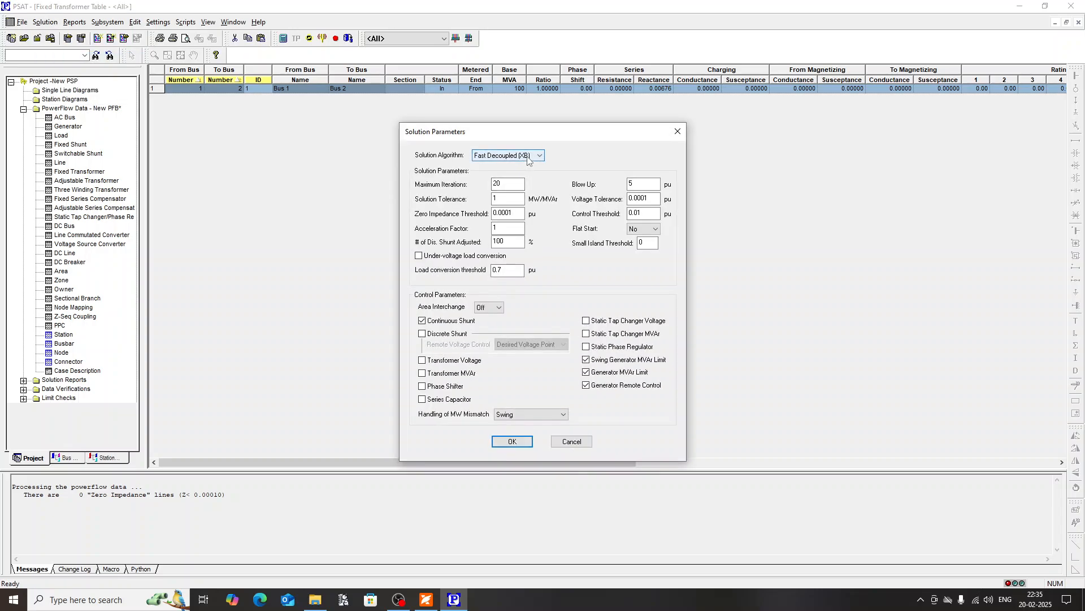
{"action": "left_click", "coordinate": [527, 156]}
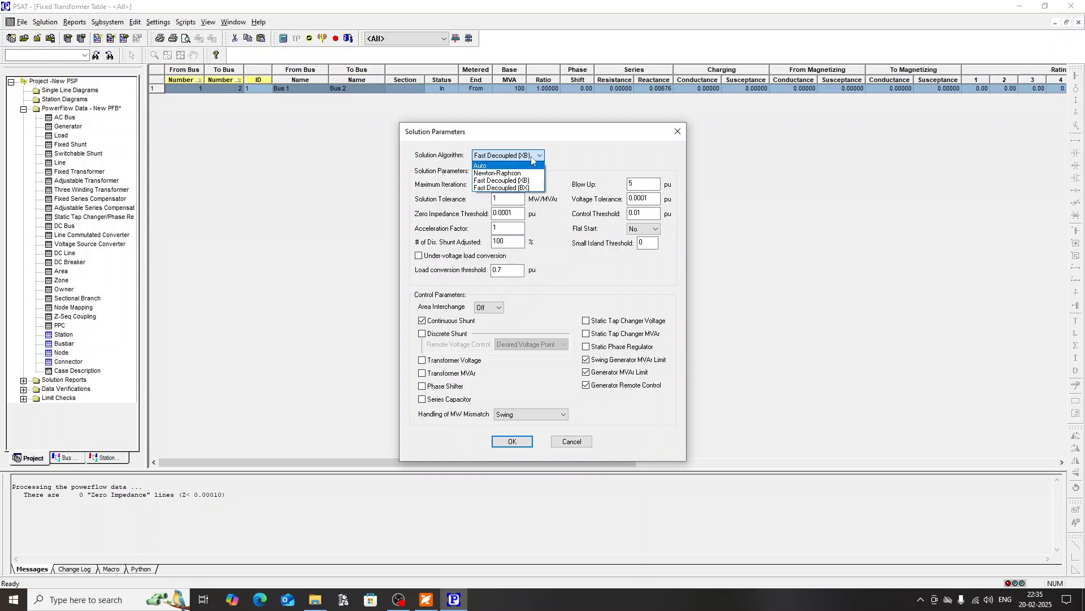
{"action": "left_click", "coordinate": [570, 156]}
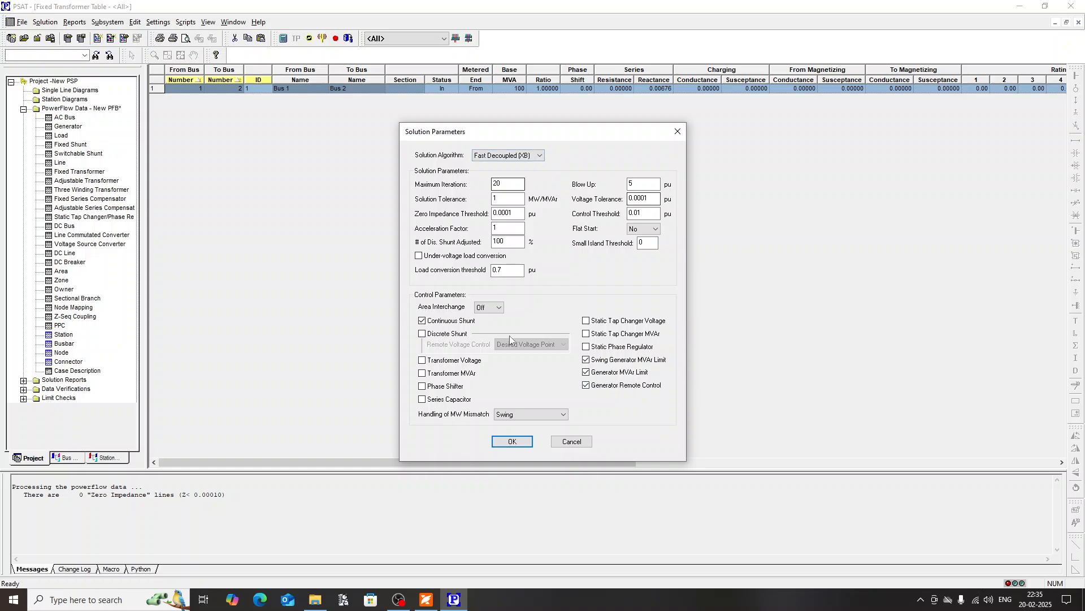
{"action": "left_click", "coordinate": [512, 441]}
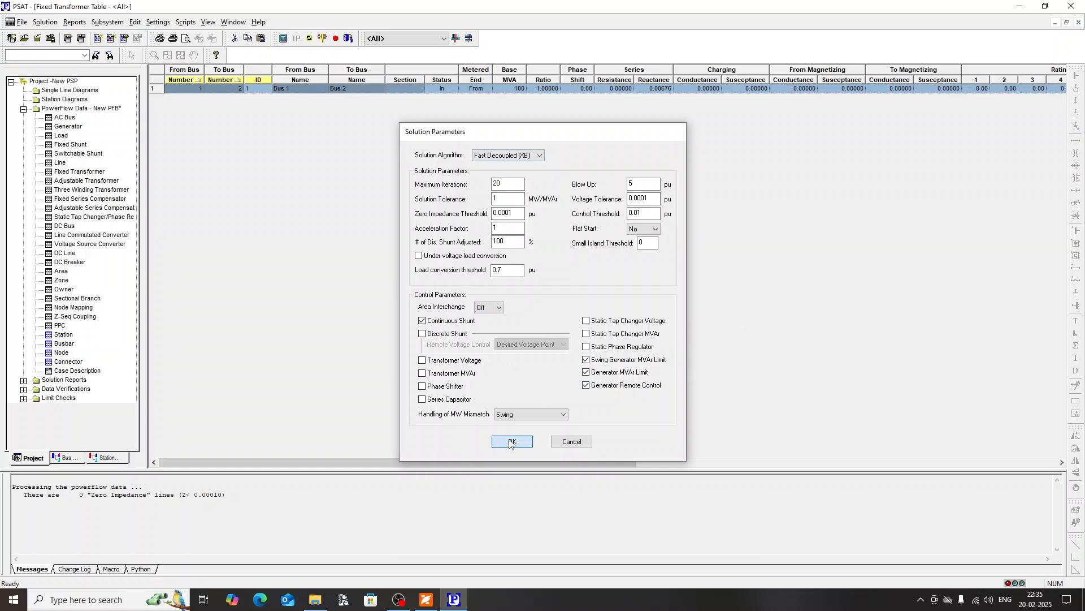
Step: Solve the power flow and examine the mismatches of each iteration in the enlarged message log
{"action": "left_click", "coordinate": [45, 22]}
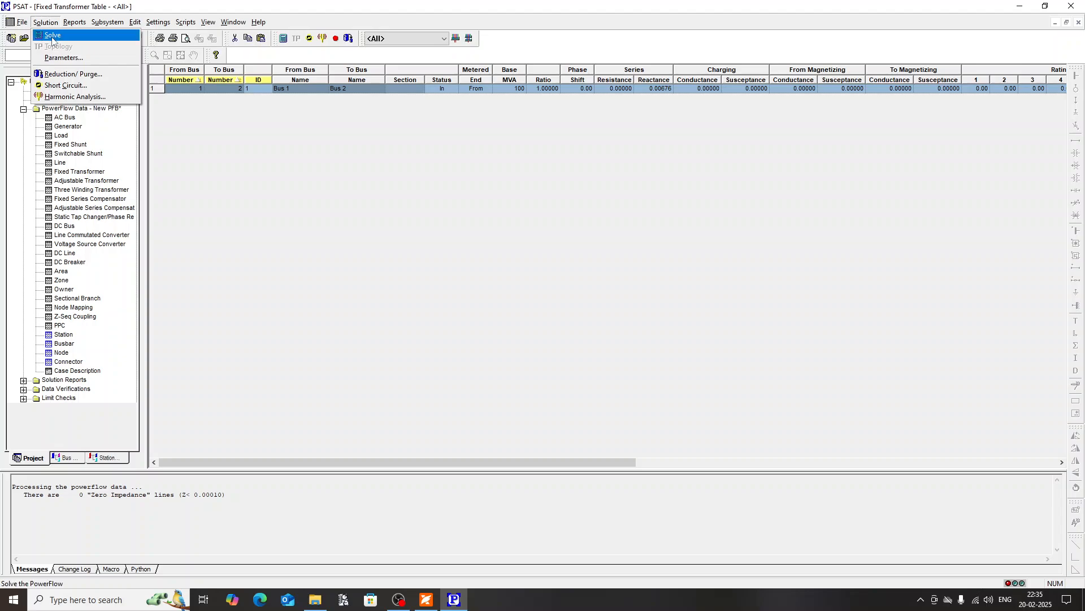
{"action": "left_click", "coordinate": [51, 35]}
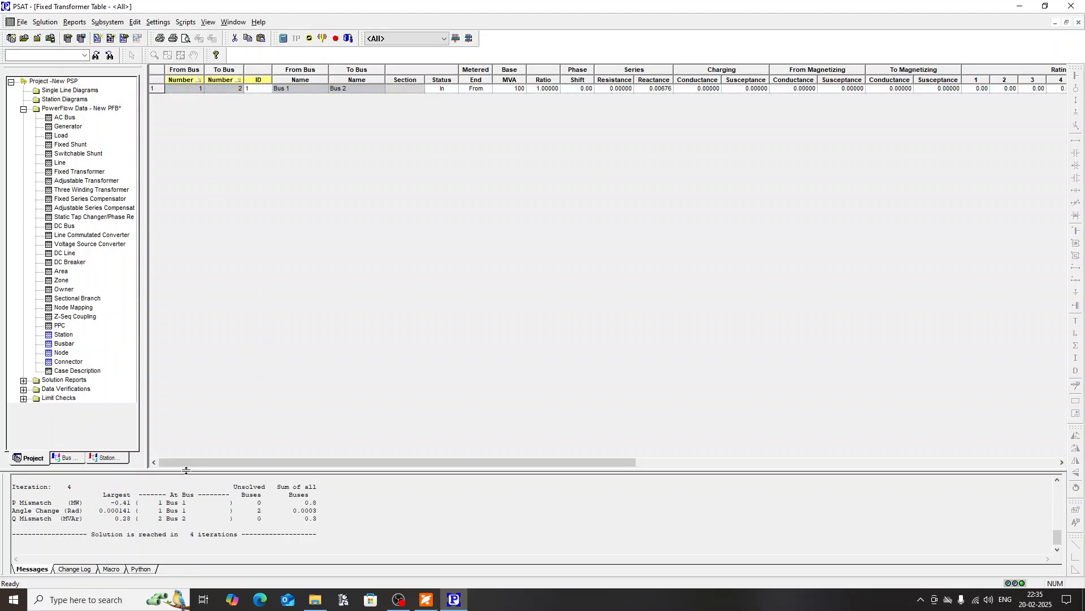
{"action": "left_click_drag", "start_coordinate": [186, 470], "coordinate": [186, 308]}
{"action": "scroll", "coordinate": [181, 384], "scroll_direction": "up", "scroll_amount": 3}
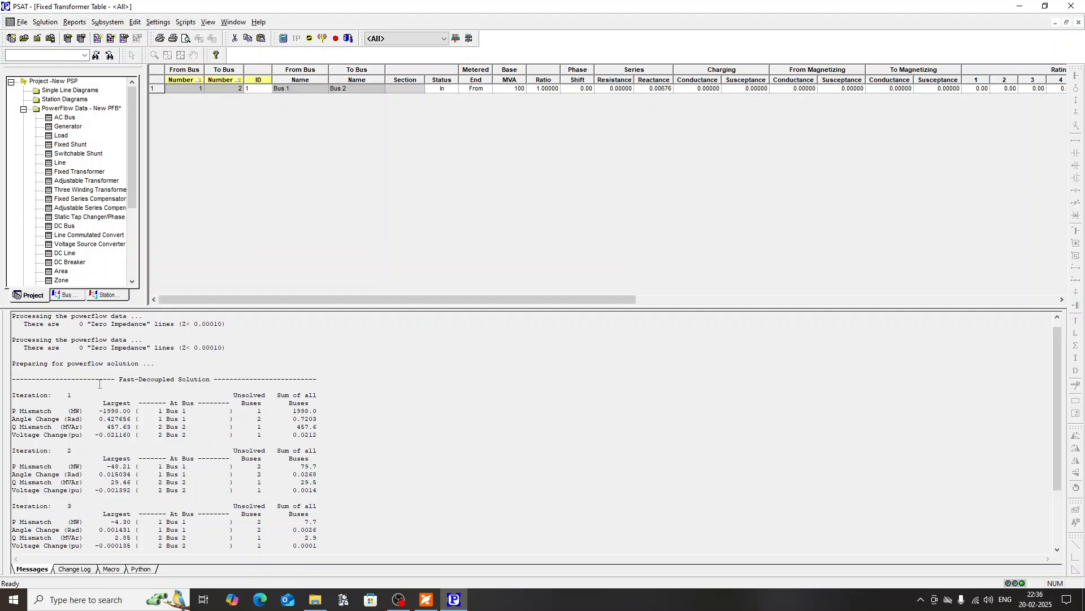
{"action": "scroll", "coordinate": [99, 384], "scroll_direction": "down", "scroll_amount": 3}
{"action": "scroll", "coordinate": [132, 384], "scroll_direction": "up", "scroll_amount": 3}
{"action": "scroll", "coordinate": [101, 386], "scroll_direction": "down", "scroll_amount": 2}
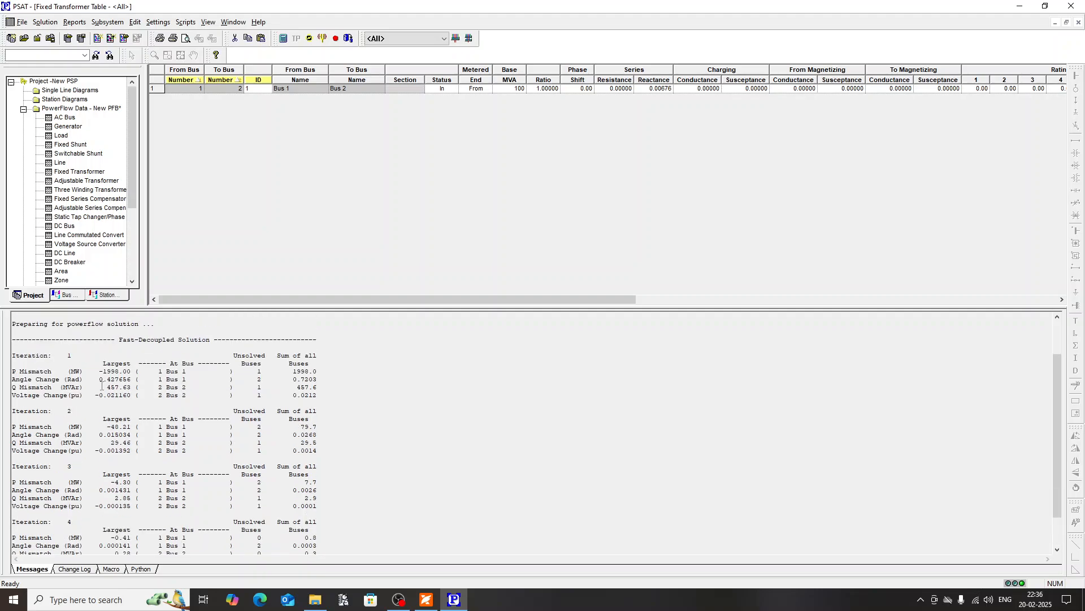
{"action": "scroll", "coordinate": [78, 471], "scroll_direction": "down", "scroll_amount": 2}
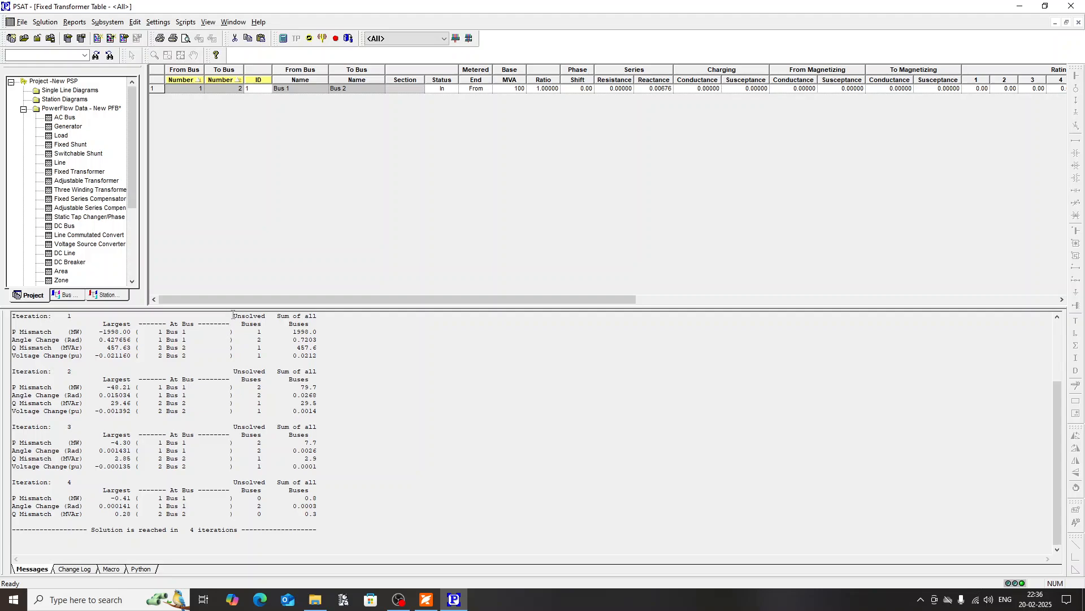
Step: Shrink the message log and check the solved bus voltages and angles in the AC Bus table and the outputs in the Generator table
{"action": "left_click_drag", "start_coordinate": [236, 307], "coordinate": [218, 431]}
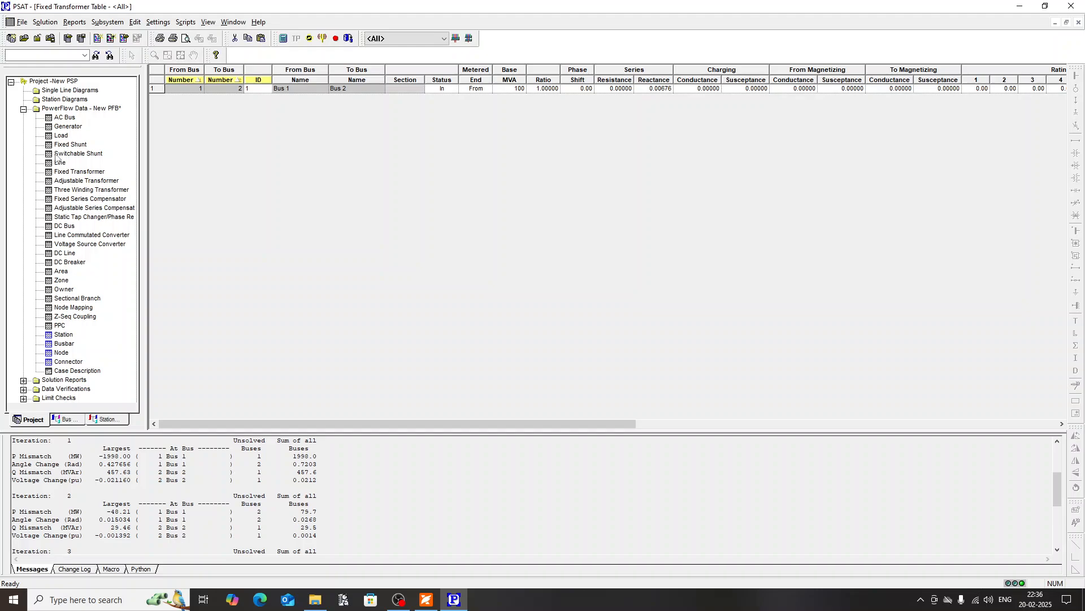
{"action": "double_click", "coordinate": [64, 118]}
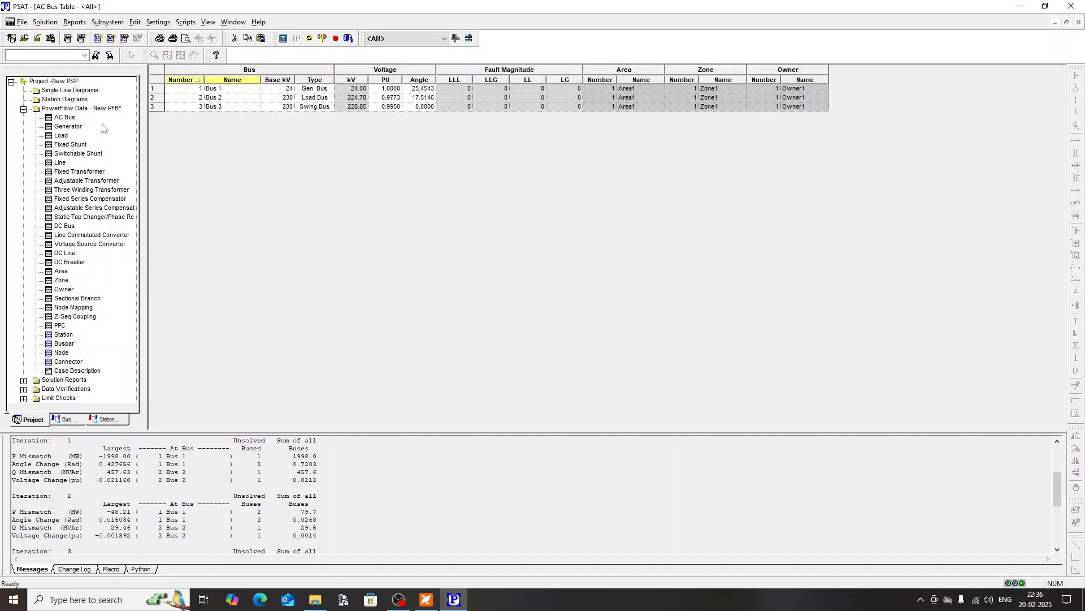
{"action": "double_click", "coordinate": [67, 127]}
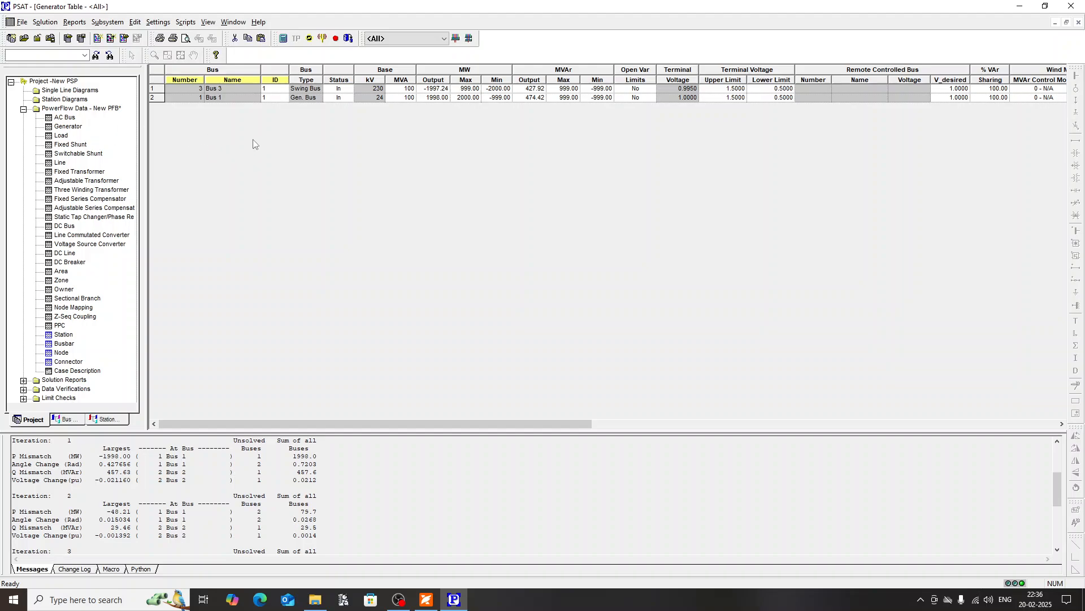
Step: Create a new single line diagram in the project
{"action": "left_click", "coordinate": [21, 22]}
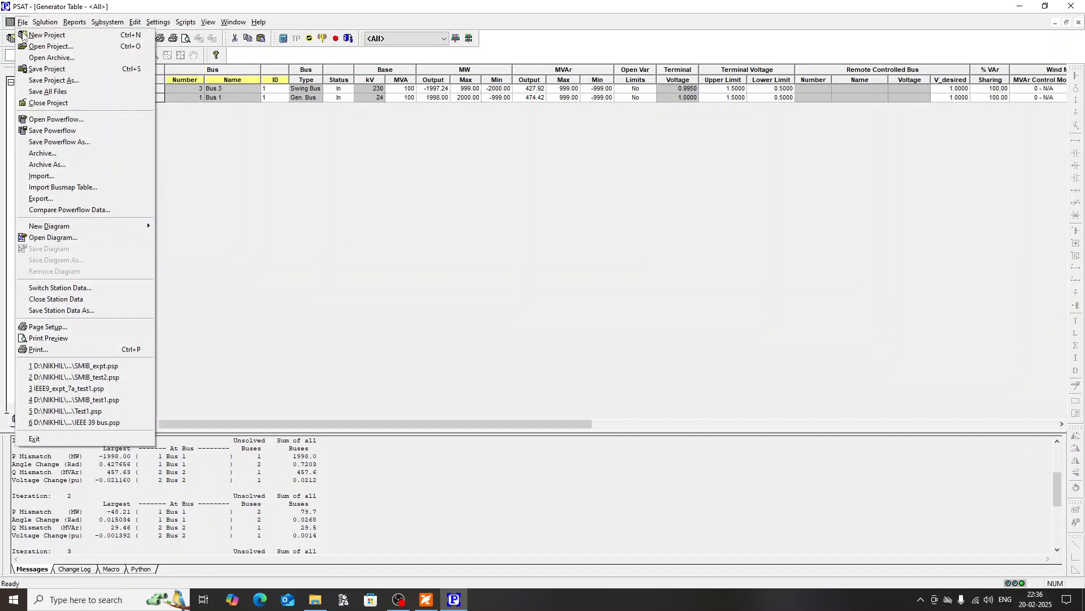
{"action": "mouse_move", "coordinate": [60, 226]}
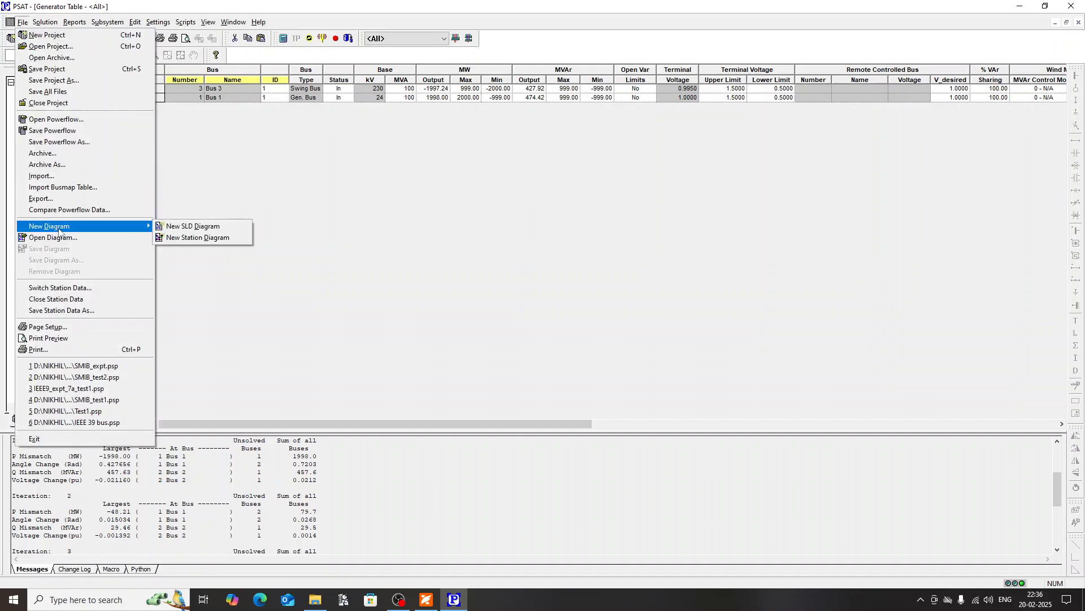
{"action": "left_click", "coordinate": [191, 228]}
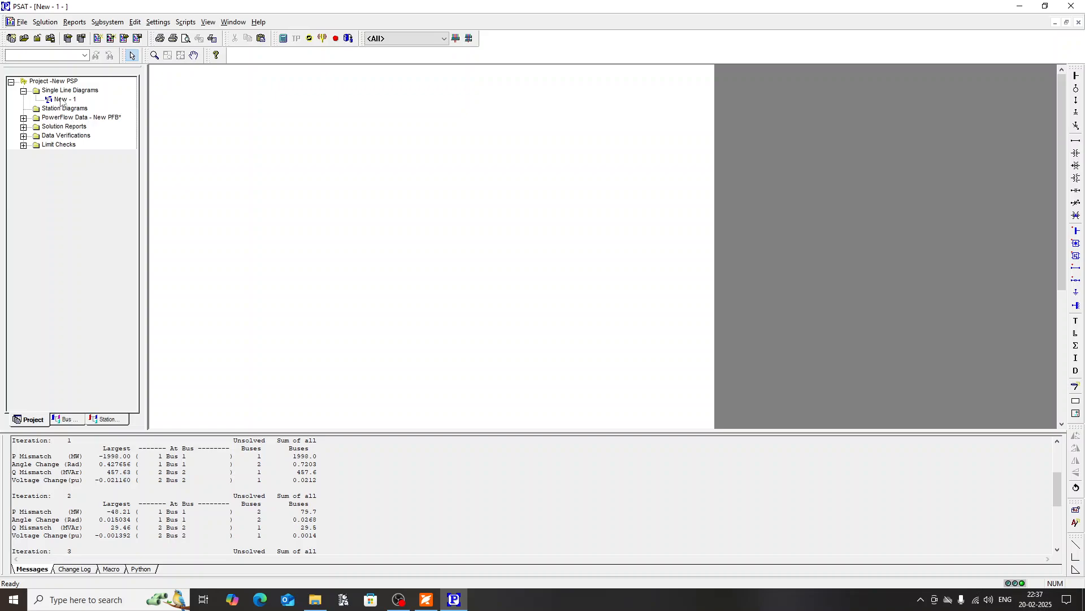
Step: Place Bus 1 from the bus tree on the blank single line diagram and turn off the contour display
{"action": "left_click", "coordinate": [66, 420]}
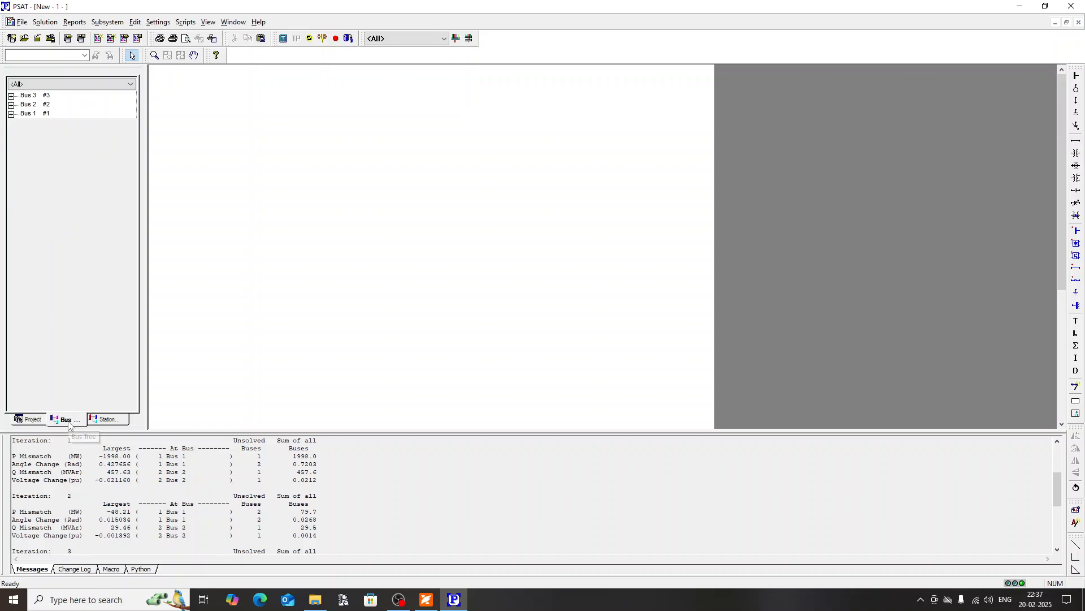
{"action": "left_click_drag", "start_coordinate": [30, 115], "coordinate": [270, 167]}
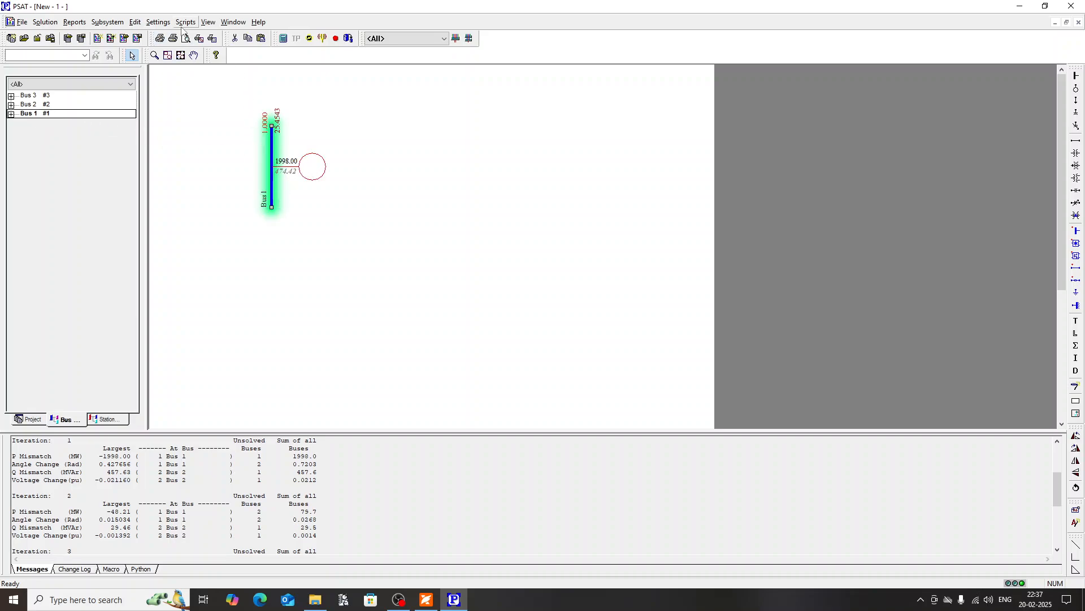
{"action": "left_click", "coordinate": [208, 22]}
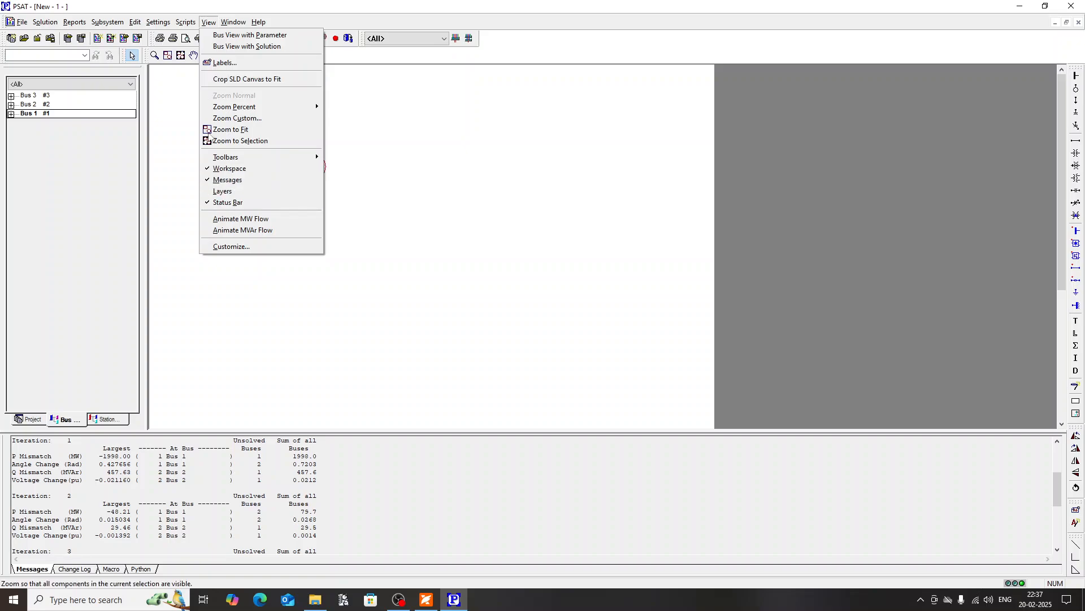
{"action": "mouse_move", "coordinate": [159, 23]}
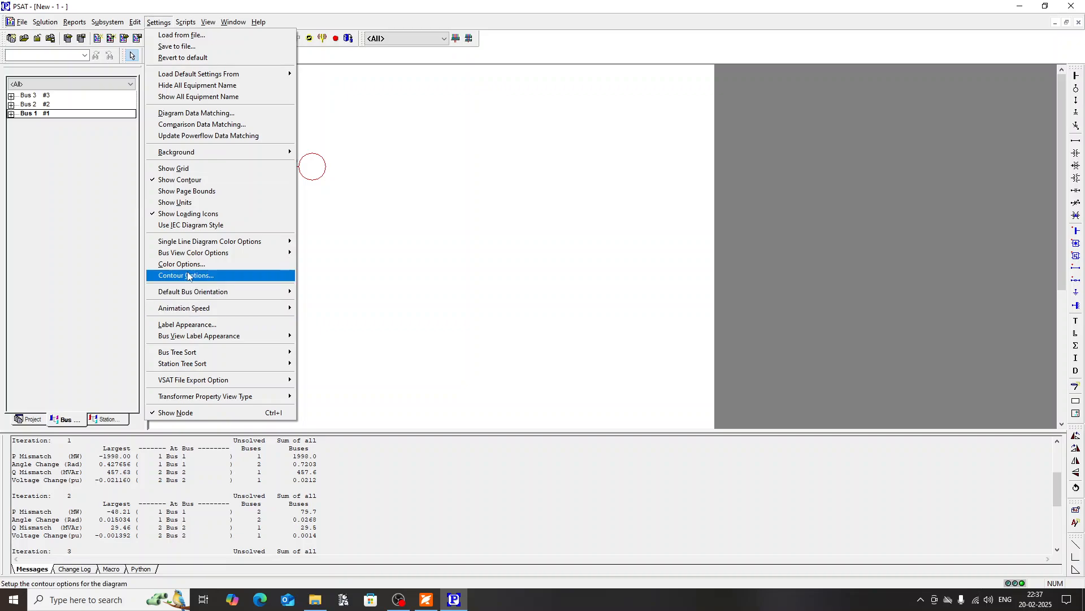
{"action": "left_click", "coordinate": [181, 180]}
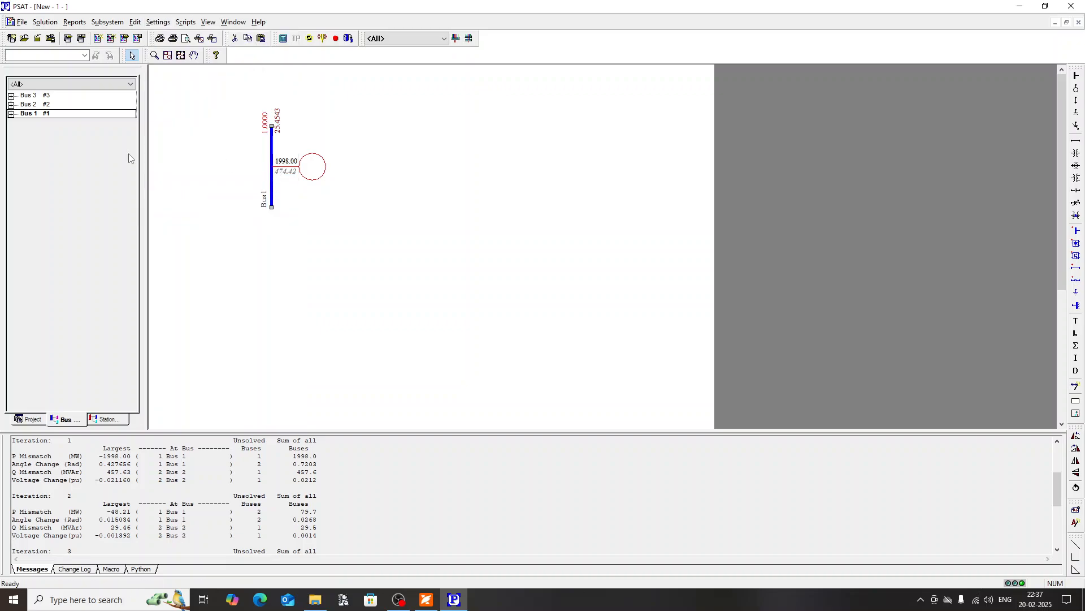
Step: Move the generator to the left side of Bus 1 and place Bus 2 to the right of Bus 1
{"action": "left_click_drag", "start_coordinate": [318, 167], "coordinate": [191, 165]}
{"action": "left_click", "coordinate": [220, 132]}
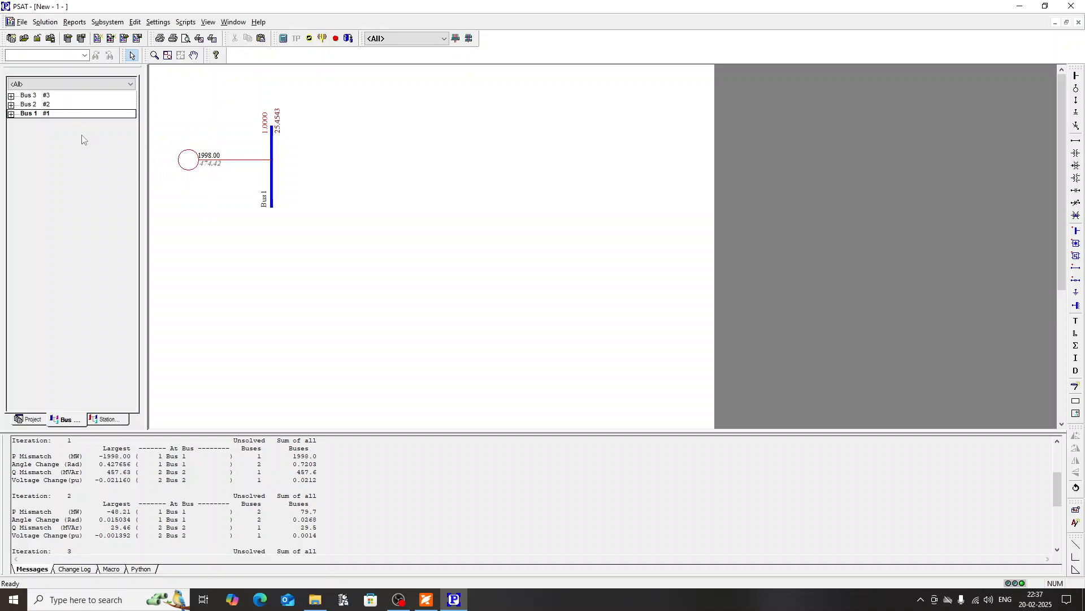
{"action": "left_click_drag", "start_coordinate": [31, 104], "coordinate": [376, 169]}
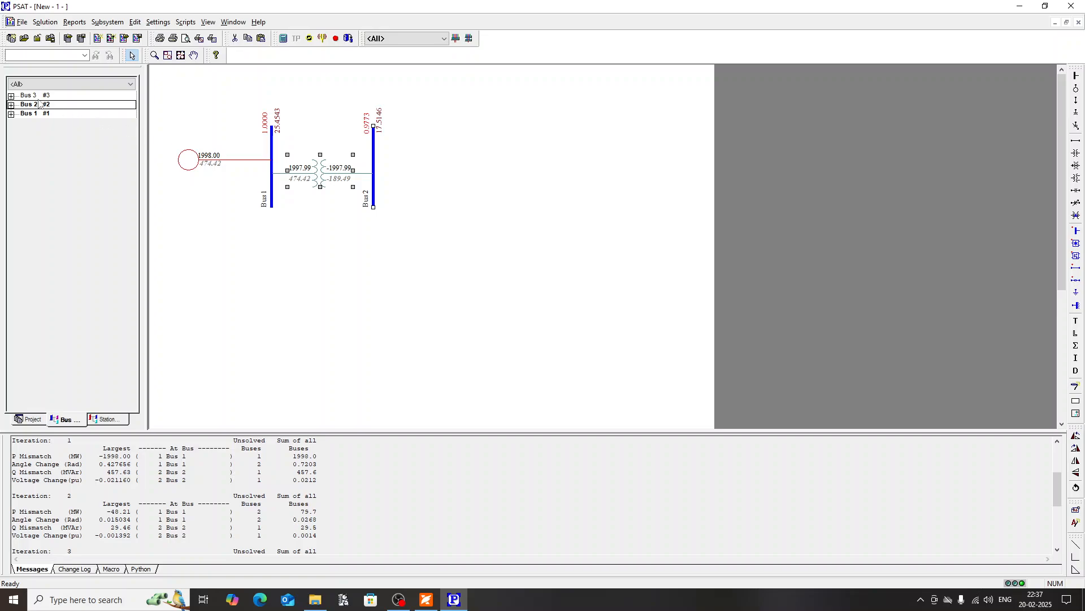
Step: Place Bus 3 to the right of Bus 2, level with the other buses, with its generator on the far right
{"action": "left_click_drag", "start_coordinate": [37, 97], "coordinate": [558, 164]}
{"action": "left_click_drag", "start_coordinate": [544, 148], "coordinate": [613, 165]}
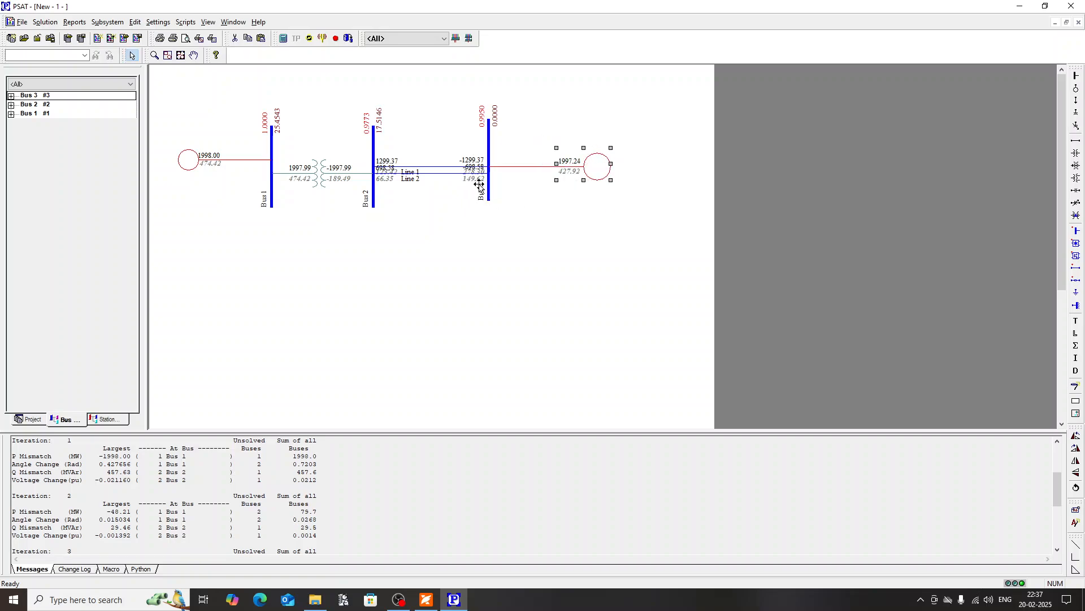
{"action": "left_click_drag", "start_coordinate": [489, 192], "coordinate": [508, 195]}
Step: Raise both ends of Line 1 on Bus 2 and Bus 3 so that it runs separately above Line 2
{"action": "left_click", "coordinate": [435, 167]}
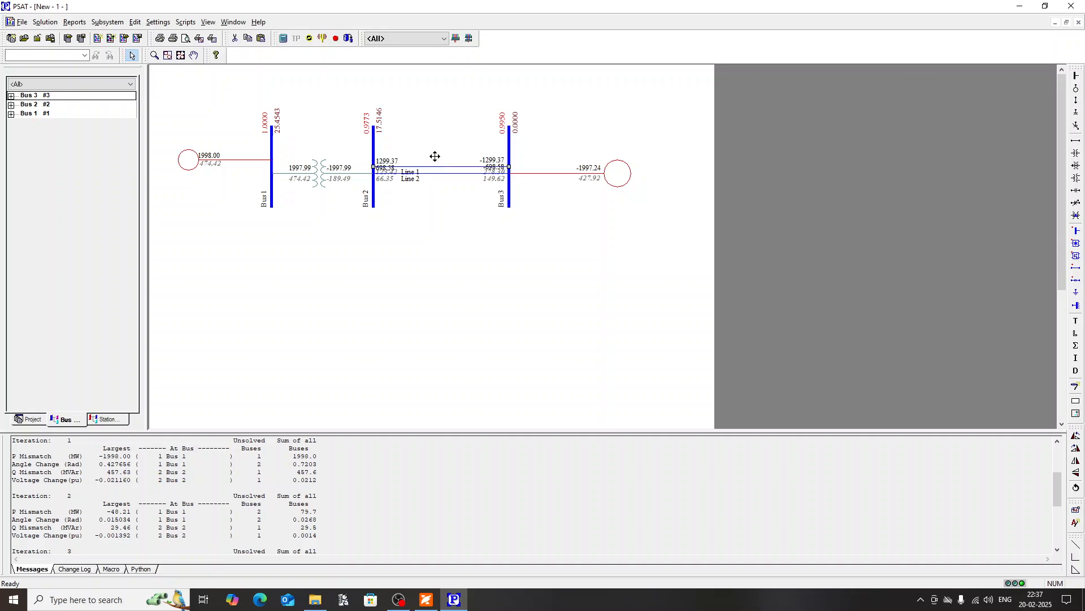
{"action": "left_click_drag", "start_coordinate": [375, 167], "coordinate": [373, 153]}
{"action": "left_click_drag", "start_coordinate": [508, 167], "coordinate": [508, 153]}
{"action": "left_click", "coordinate": [452, 214]}
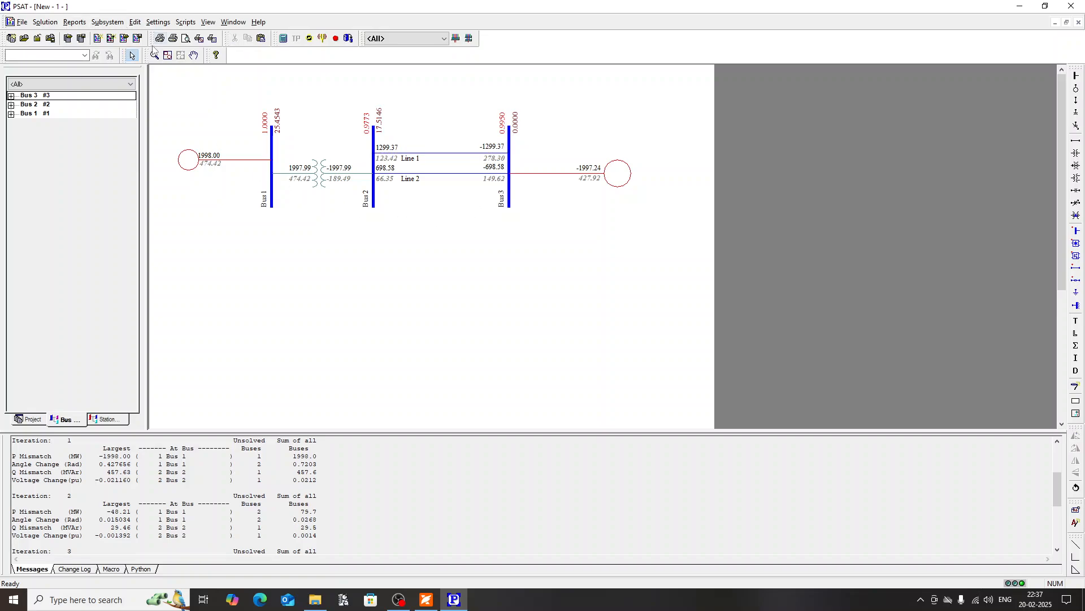
Step: Fit the diagram in the view, align the transformer with Bus 1's generator, and raise Bus 3's generator between the two line levels
{"action": "left_click", "coordinate": [168, 55]}
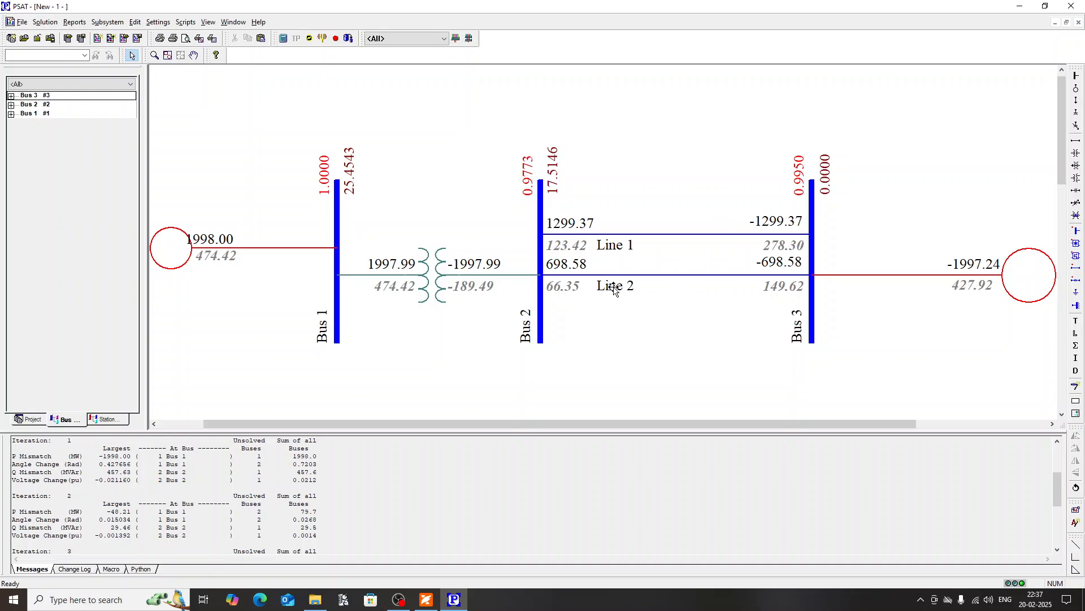
{"action": "left_click", "coordinate": [434, 251]}
{"action": "left_click_drag", "start_coordinate": [434, 250], "coordinate": [434, 248]}
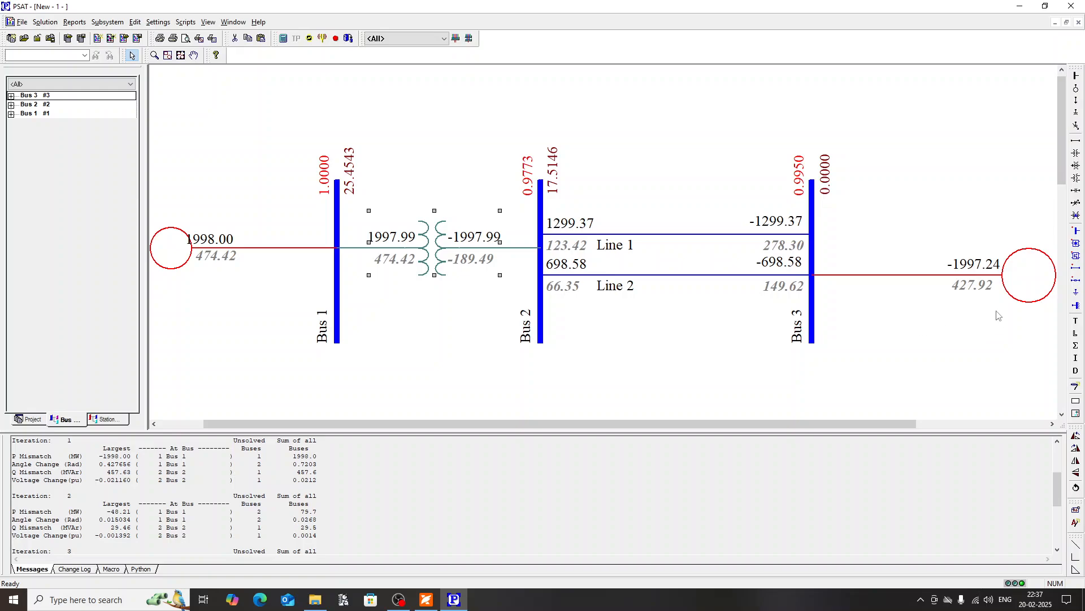
{"action": "left_click_drag", "start_coordinate": [1035, 283], "coordinate": [1021, 268]}
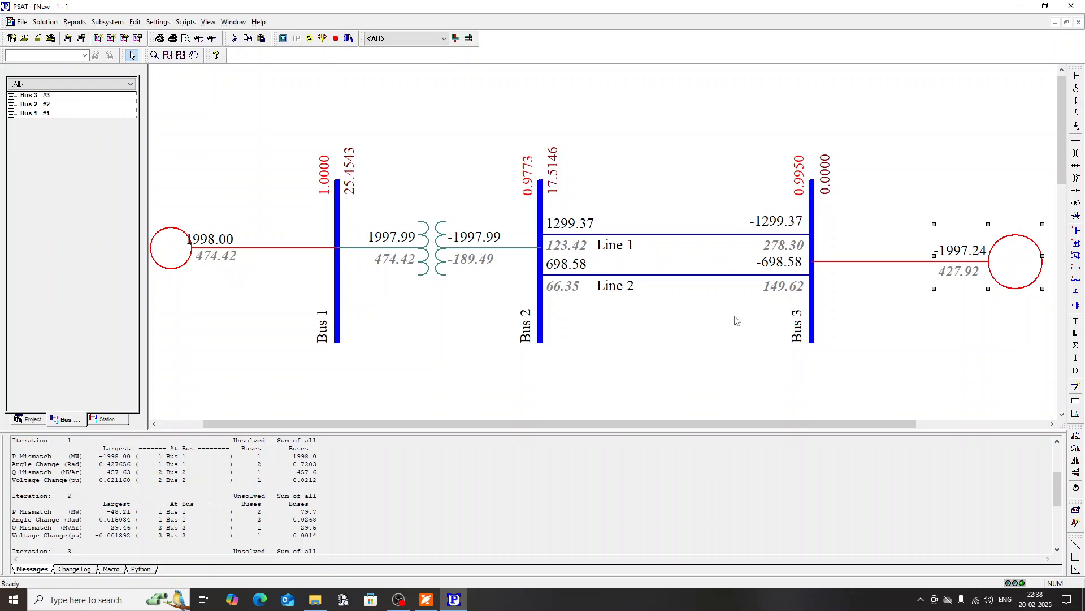
Step: Animate both the MW flow and the MVAr flow on the single line diagram
{"action": "left_click", "coordinate": [208, 22]}
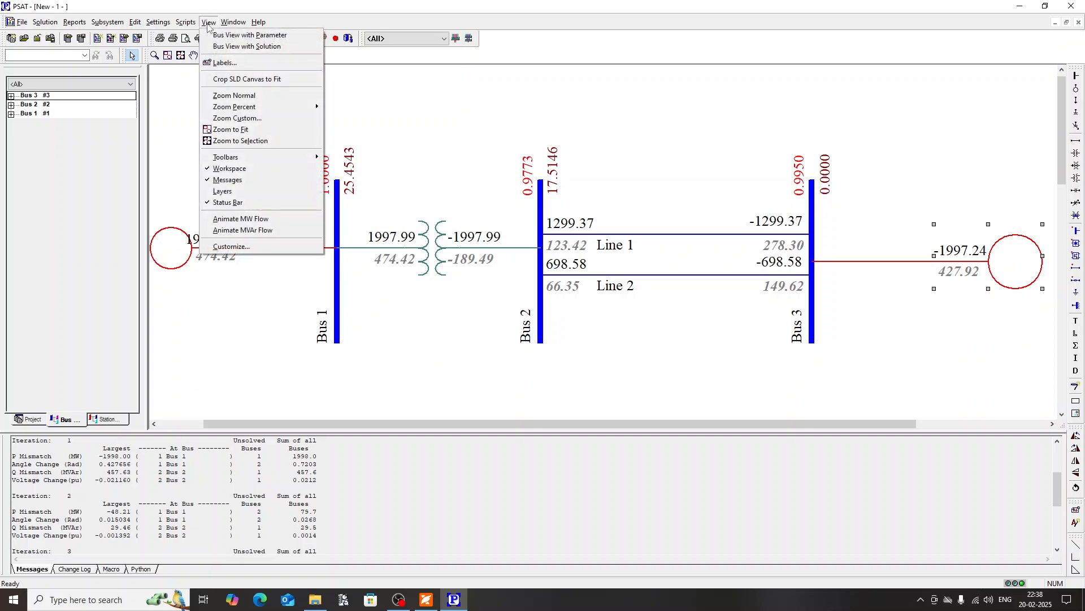
{"action": "left_click", "coordinate": [234, 219]}
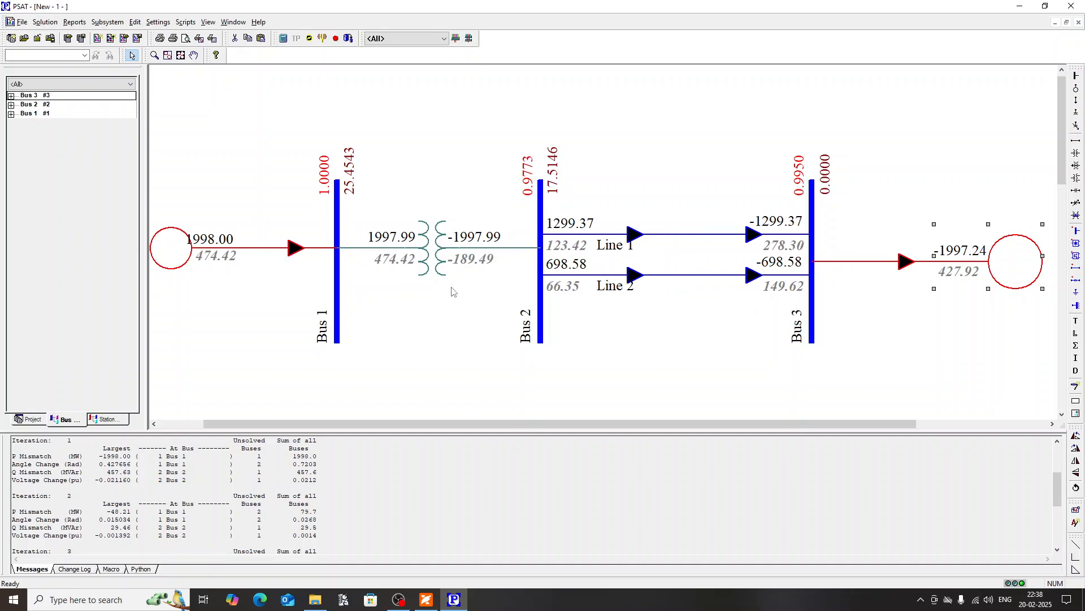
{"action": "left_click", "coordinate": [208, 22]}
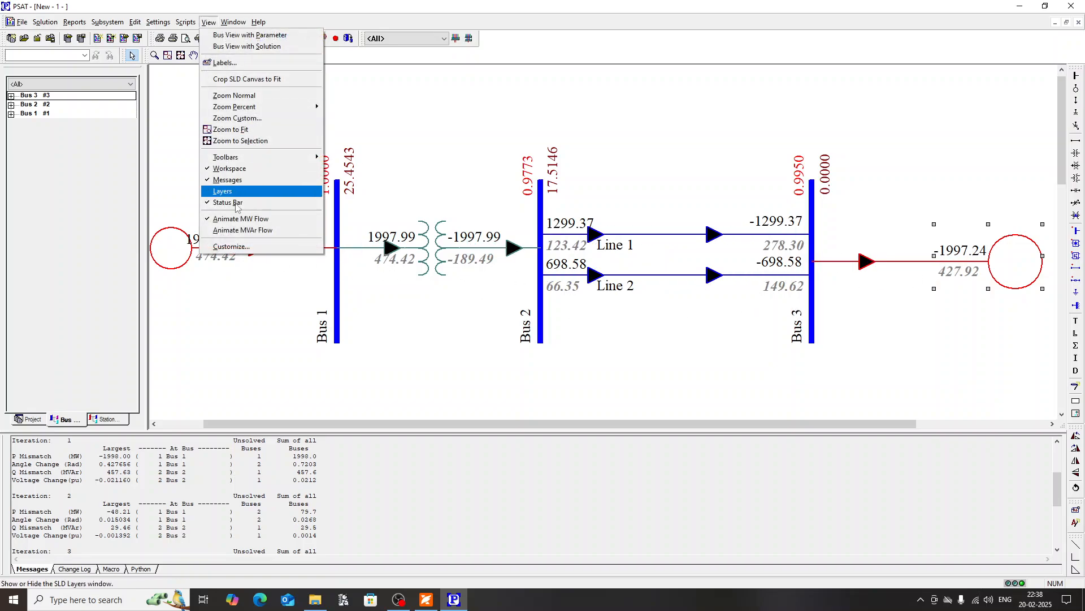
{"action": "left_click", "coordinate": [242, 233]}
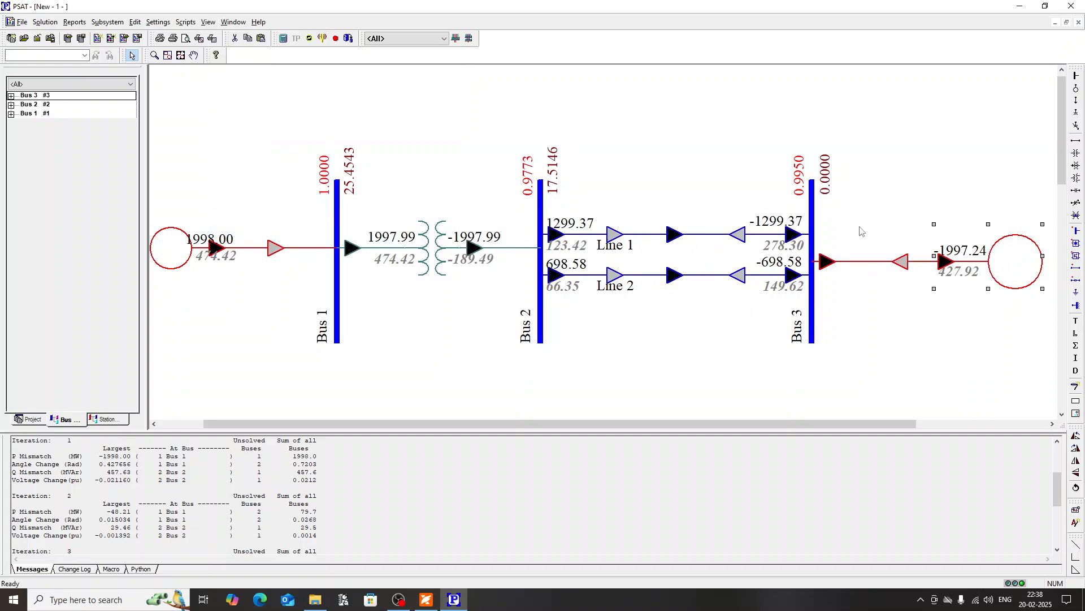
Step: Review which bus and component labels can be shown on the diagram and keep the current selection
{"action": "left_click", "coordinate": [208, 23]}
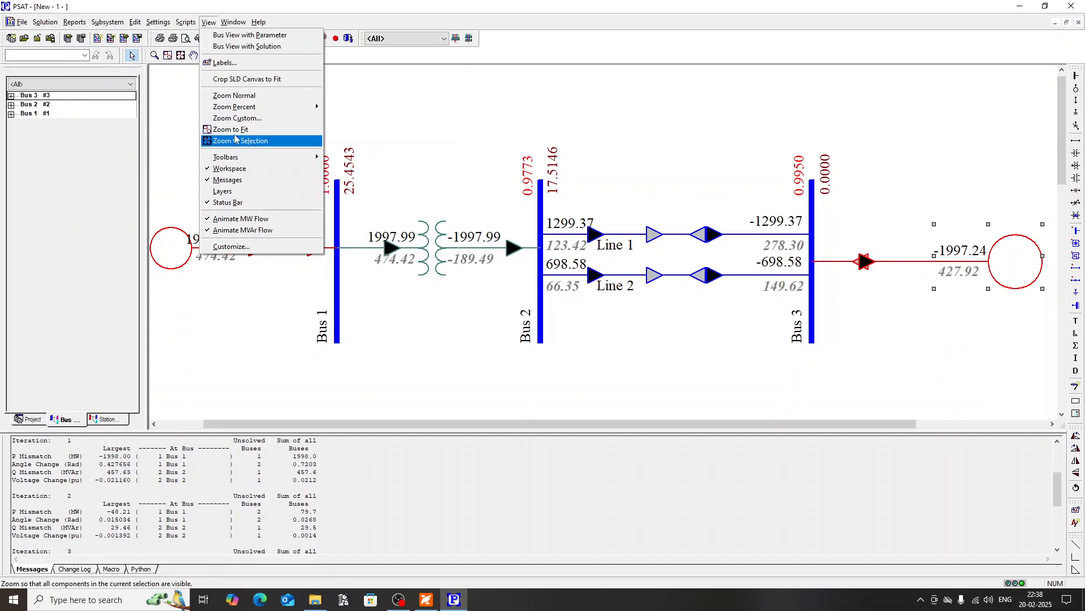
{"action": "left_click", "coordinate": [235, 64]}
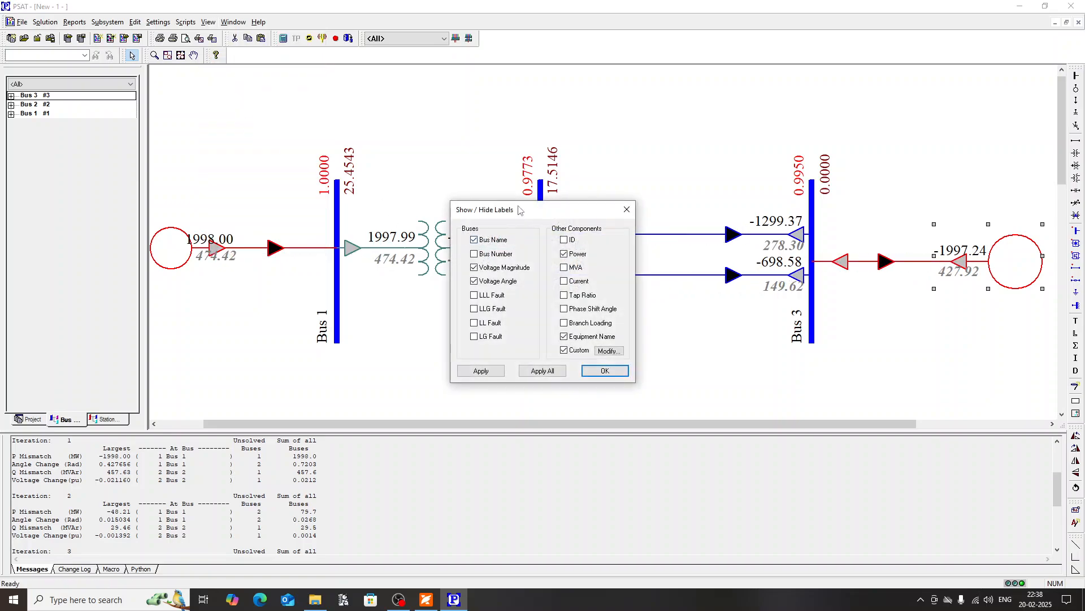
{"action": "left_click_drag", "start_coordinate": [520, 212], "coordinate": [405, 214]}
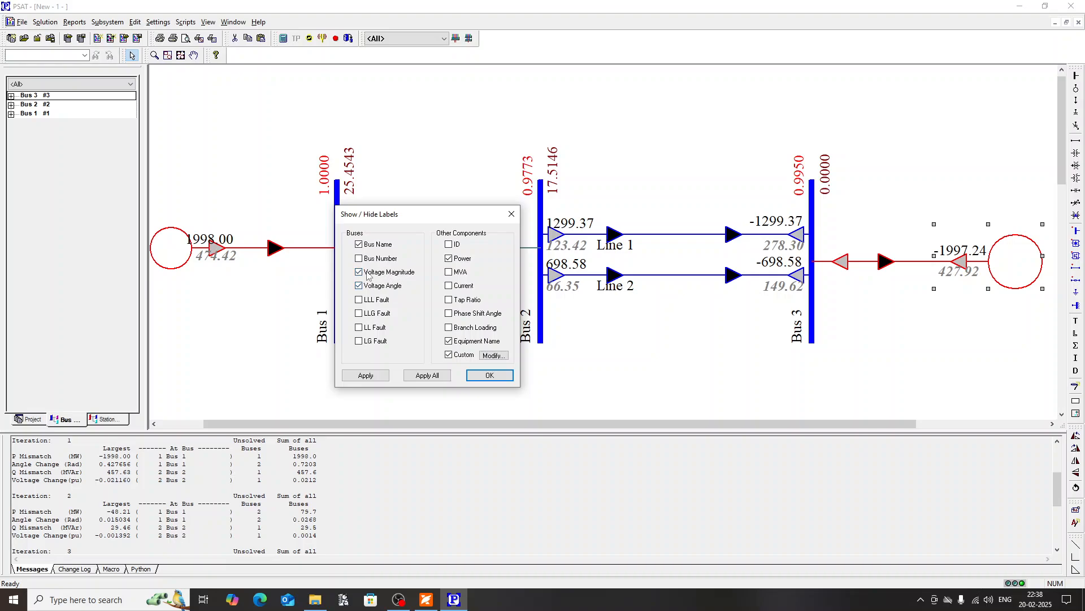
{"action": "left_click_drag", "start_coordinate": [425, 217], "coordinate": [440, 247]}
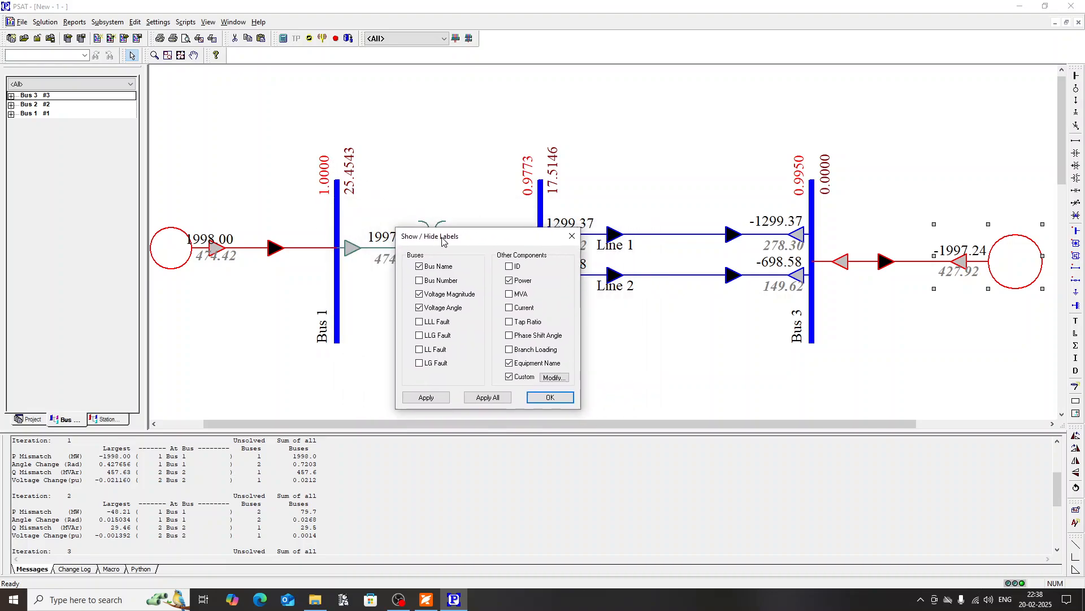
{"action": "left_click", "coordinate": [546, 398]}
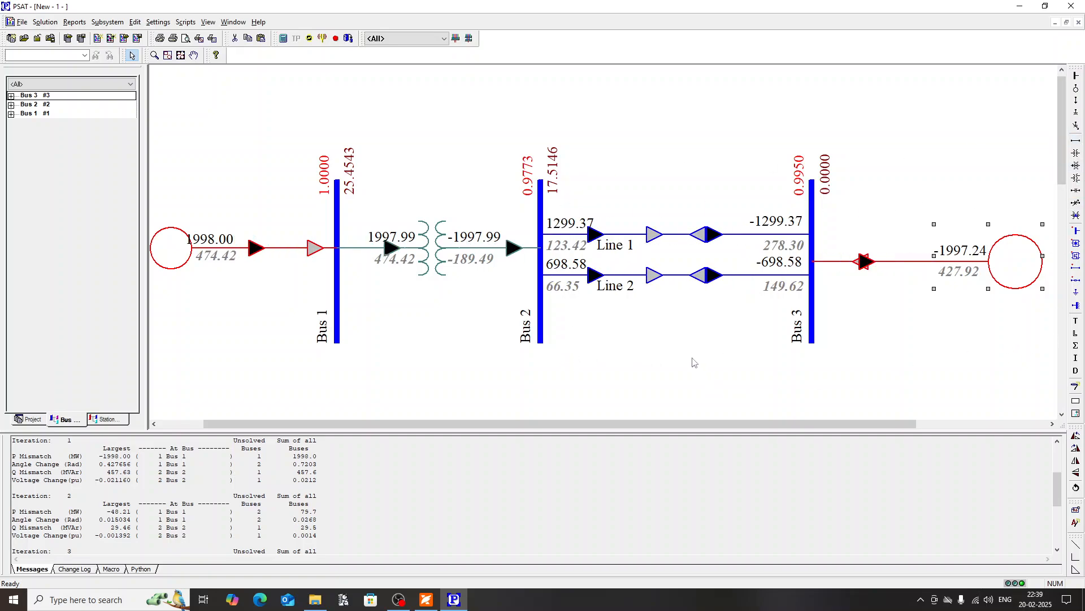
Step: Define a composite subsystem that includes Bus 1 and Bus 2
{"action": "left_click", "coordinate": [106, 23]}
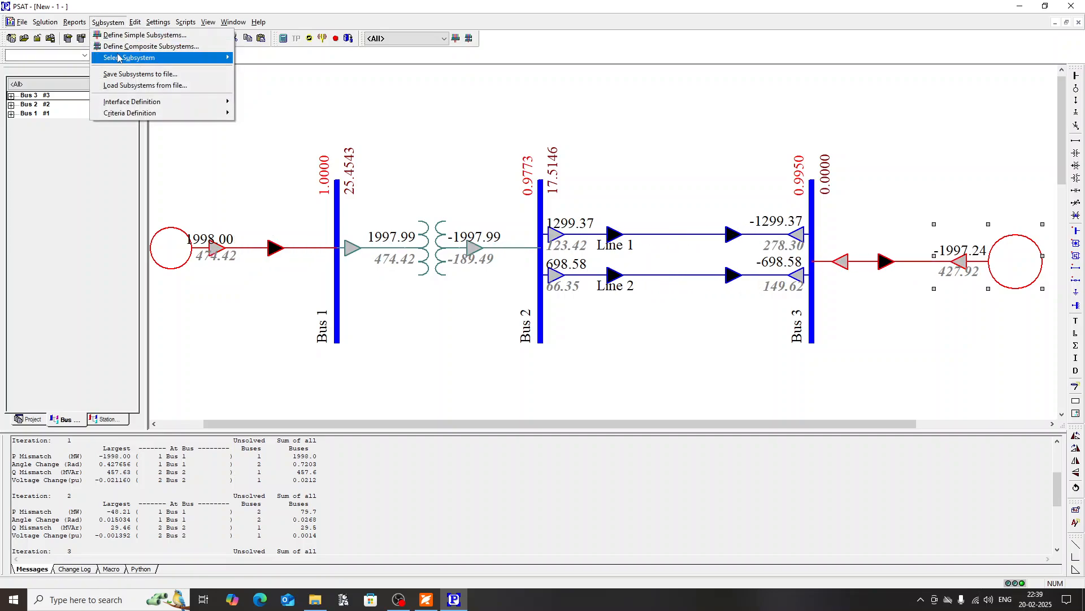
{"action": "mouse_move", "coordinate": [119, 57]}
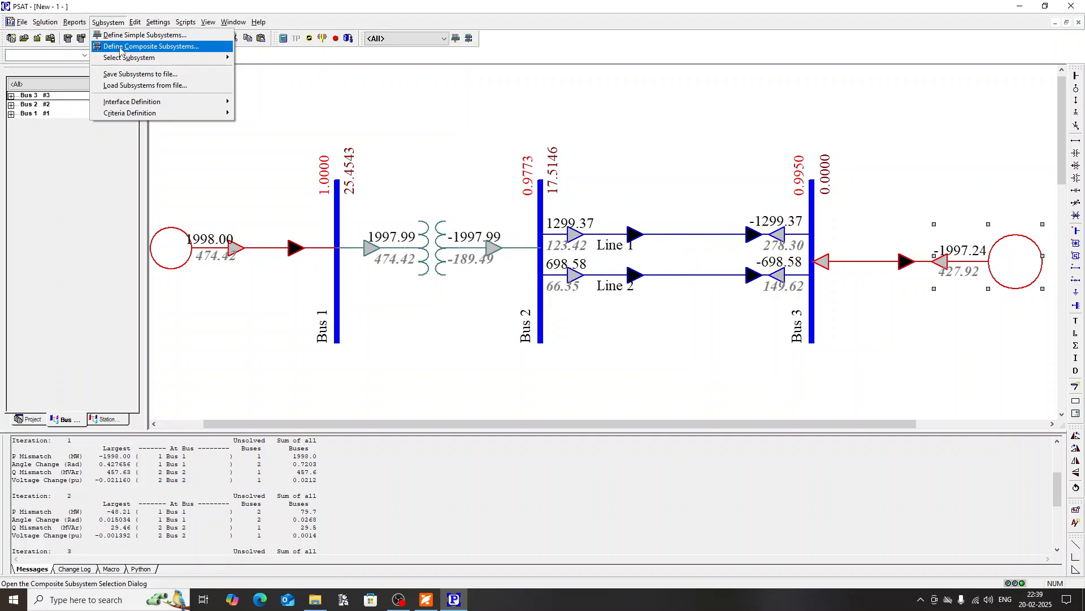
{"action": "left_click", "coordinate": [121, 46]}
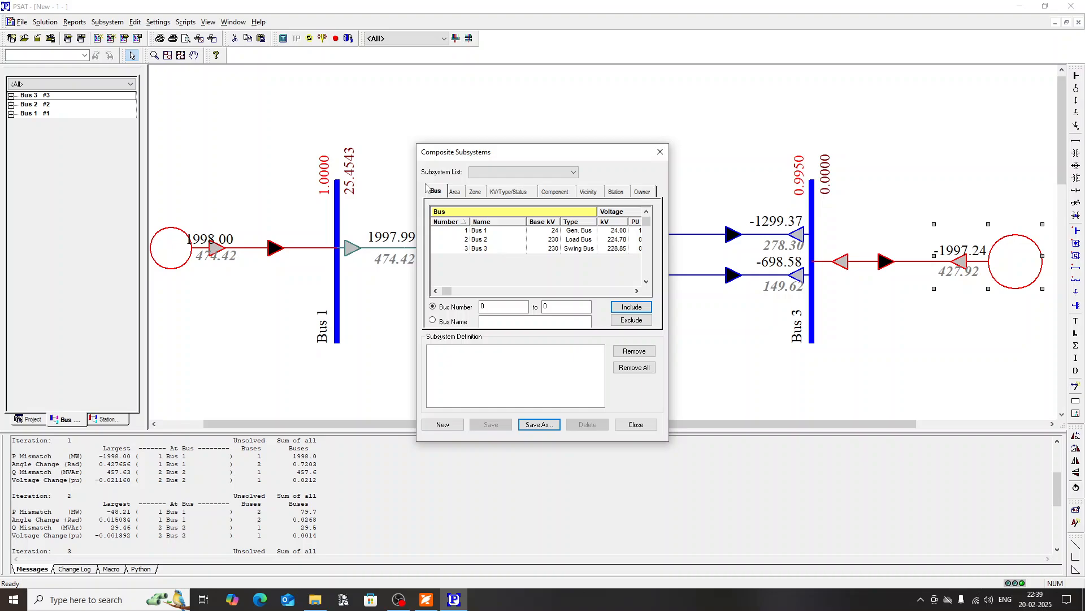
{"action": "left_click", "coordinate": [502, 241]}
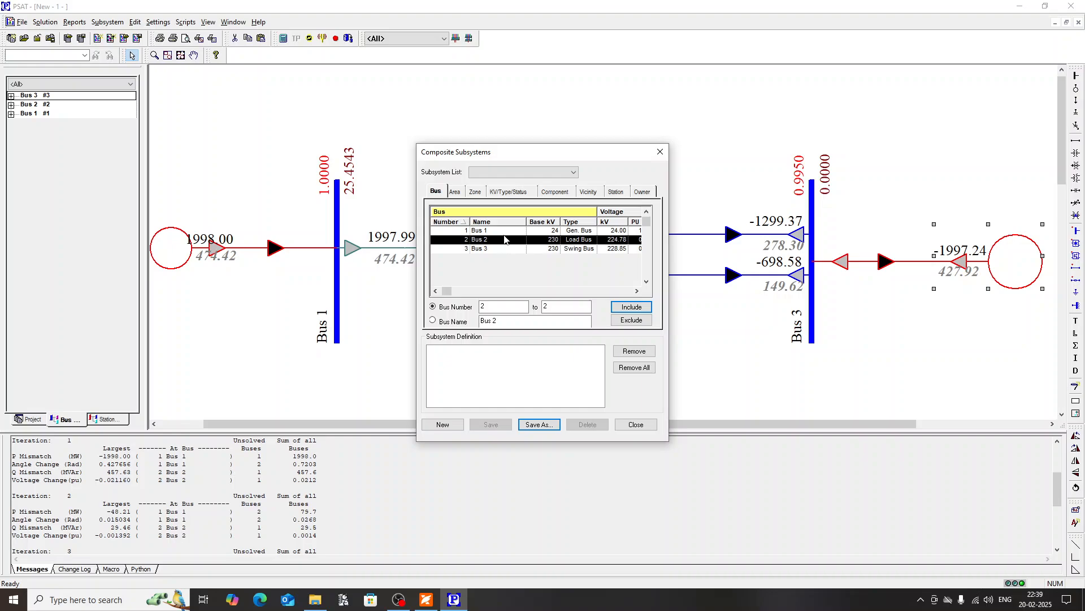
{"action": "left_click", "coordinate": [497, 233]}
{"action": "left_click", "coordinate": [626, 308]}
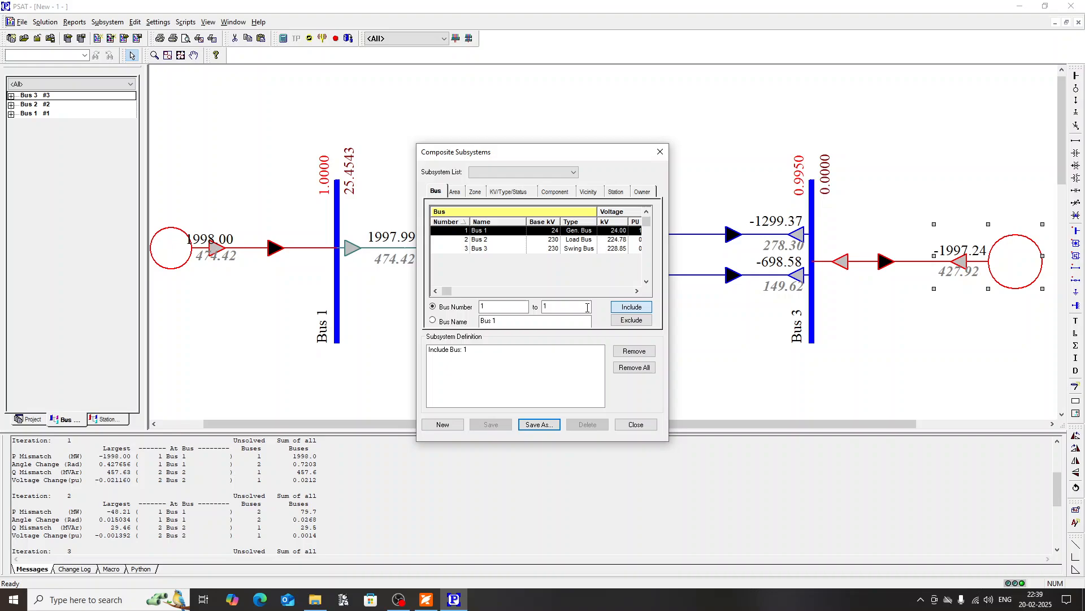
{"action": "left_click", "coordinate": [490, 239]}
{"action": "left_click", "coordinate": [630, 307]}
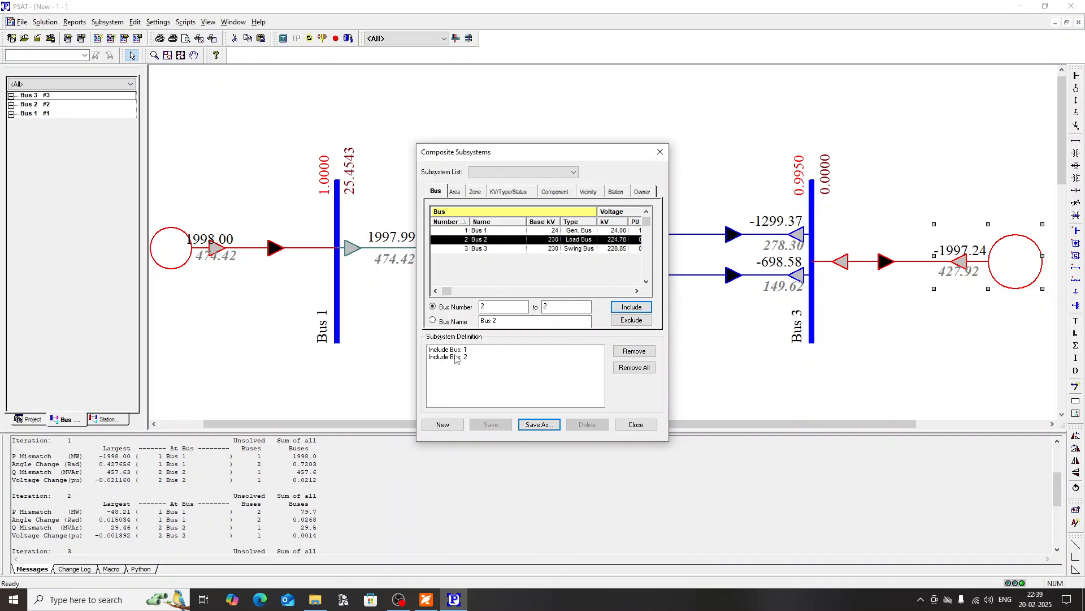
Step: Save the composite subsystem as SMIB_reduced1 and close its definition
{"action": "left_click", "coordinate": [543, 431]}
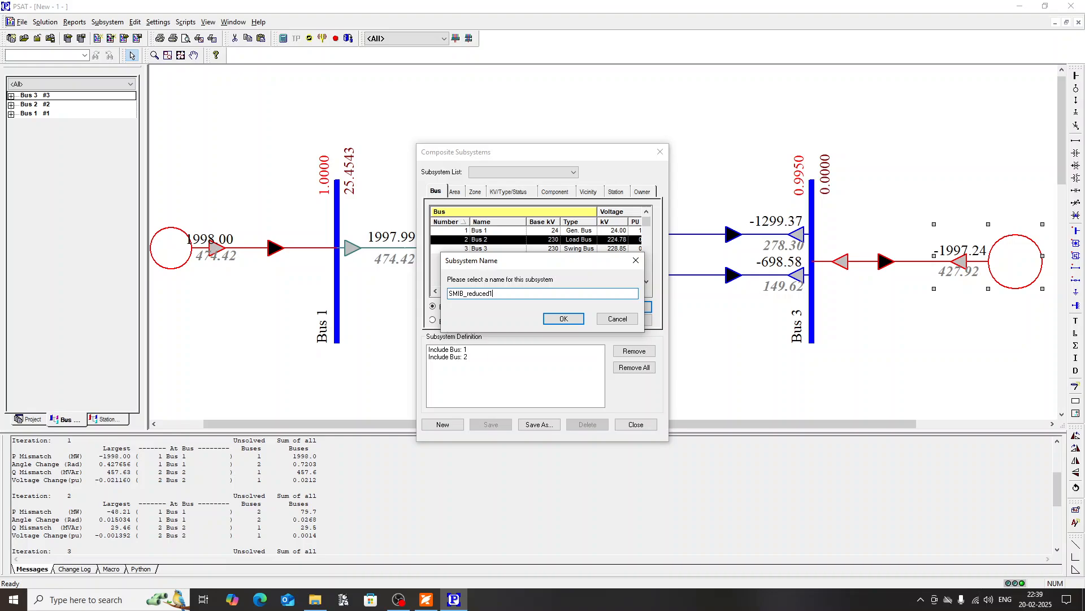
{"action": "left_click", "coordinate": [563, 319]}
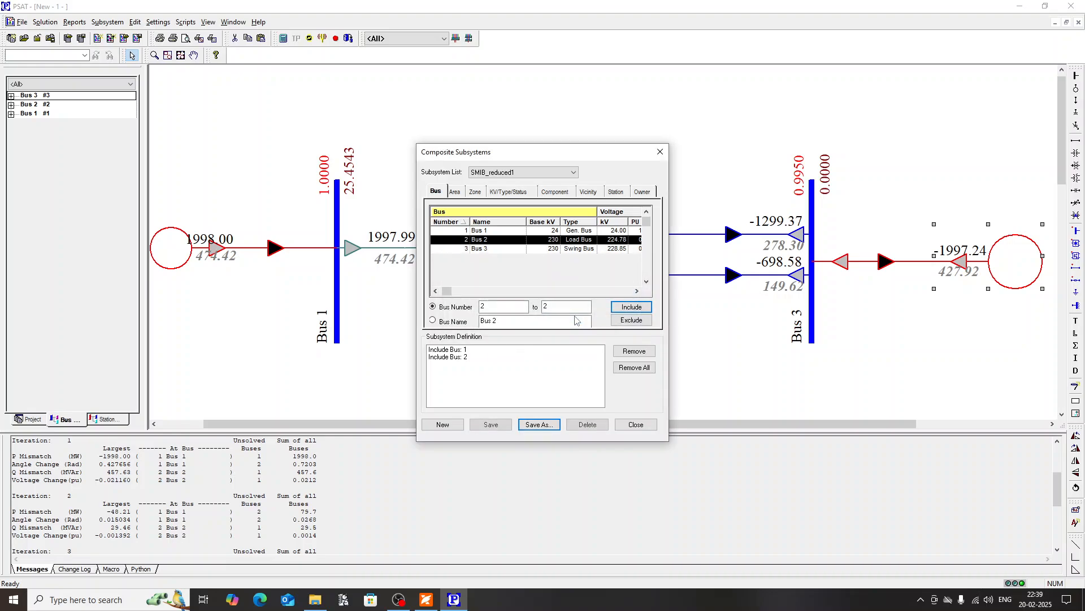
{"action": "left_click", "coordinate": [628, 424]}
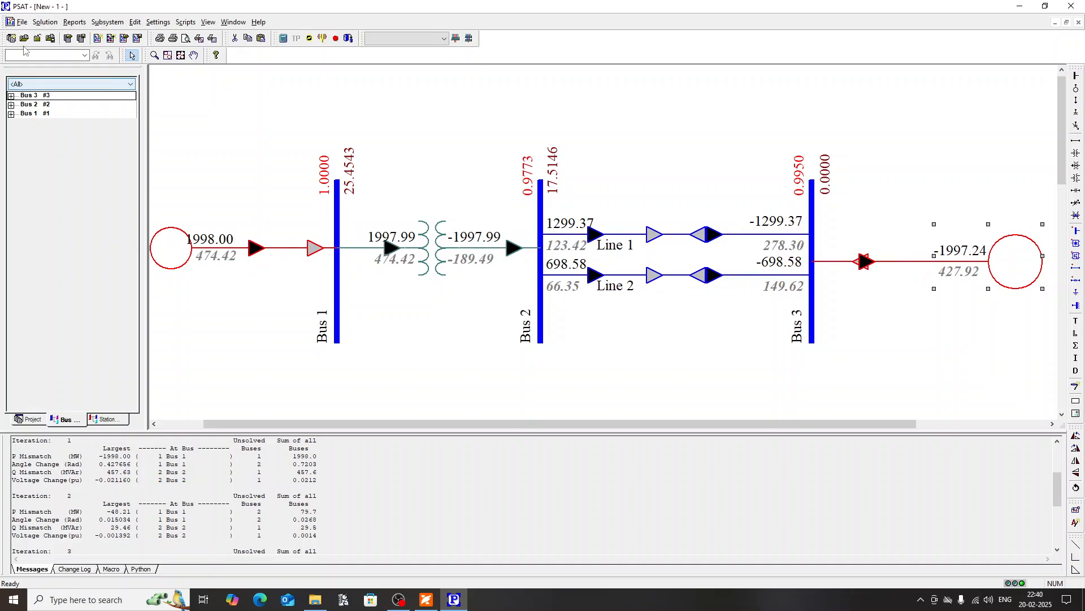
Step: Try to start the Reduction/Purge of the network
{"action": "left_click", "coordinate": [45, 22]}
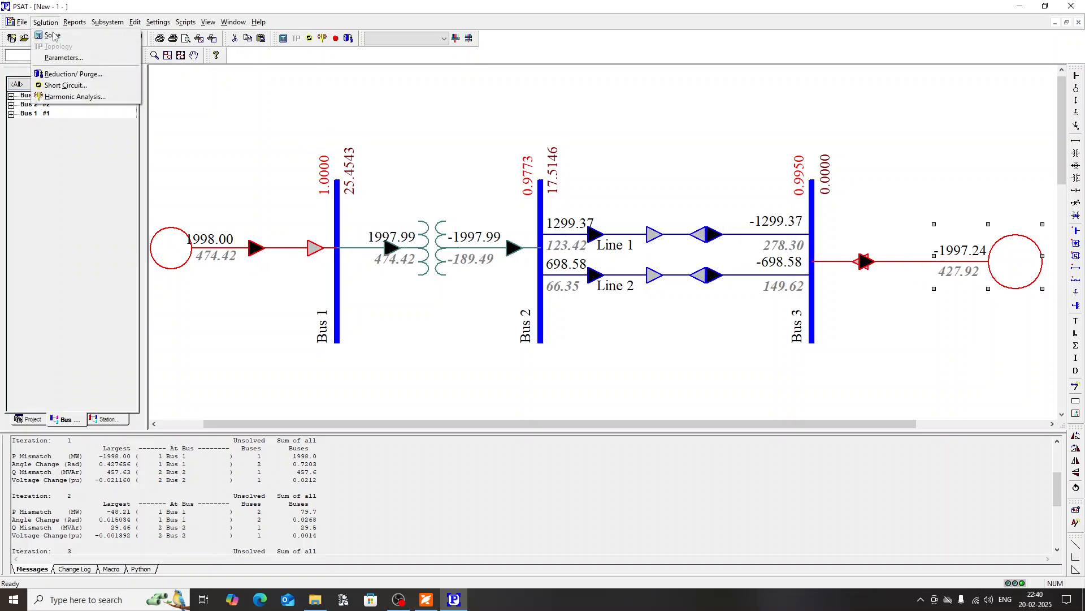
{"action": "left_click", "coordinate": [66, 74]}
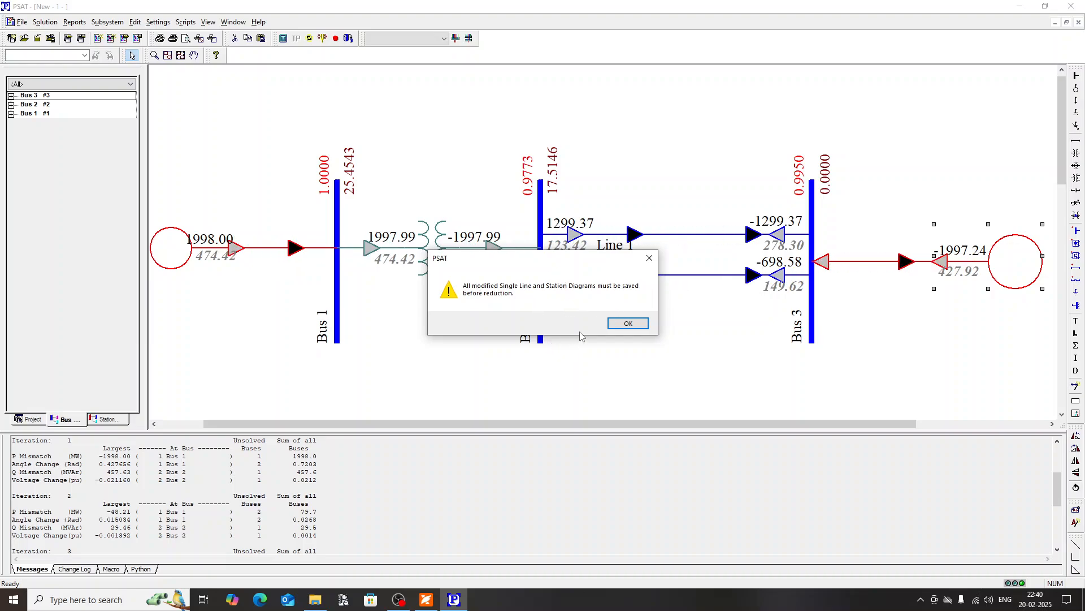
{"action": "left_click", "coordinate": [621, 324]}
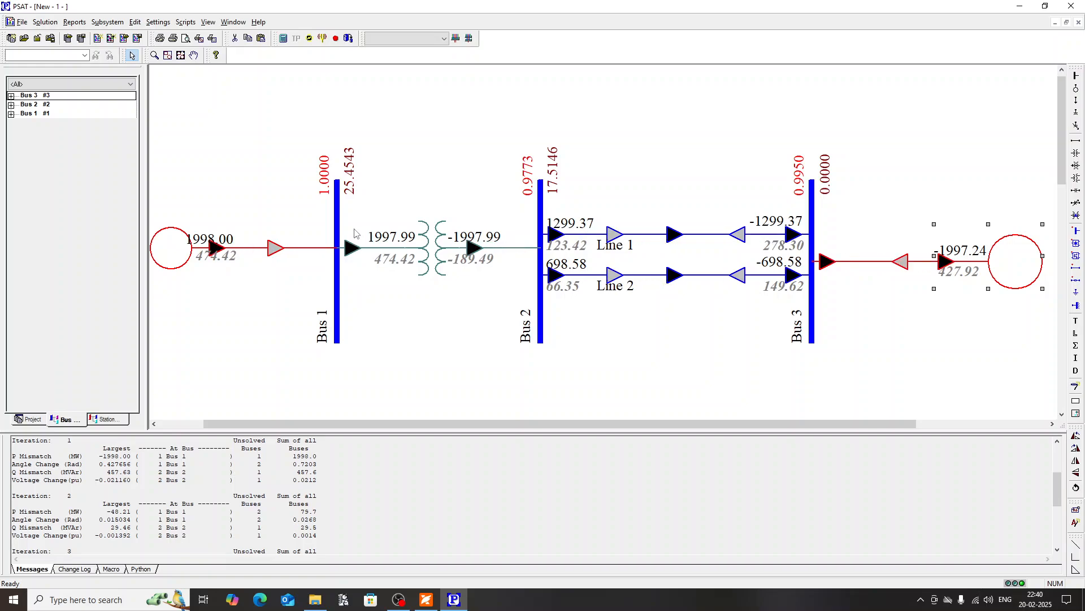
Step: Save the project as SMIB expt in the Lab Manual revision folder
{"action": "key", "text": "ctrl+s"}
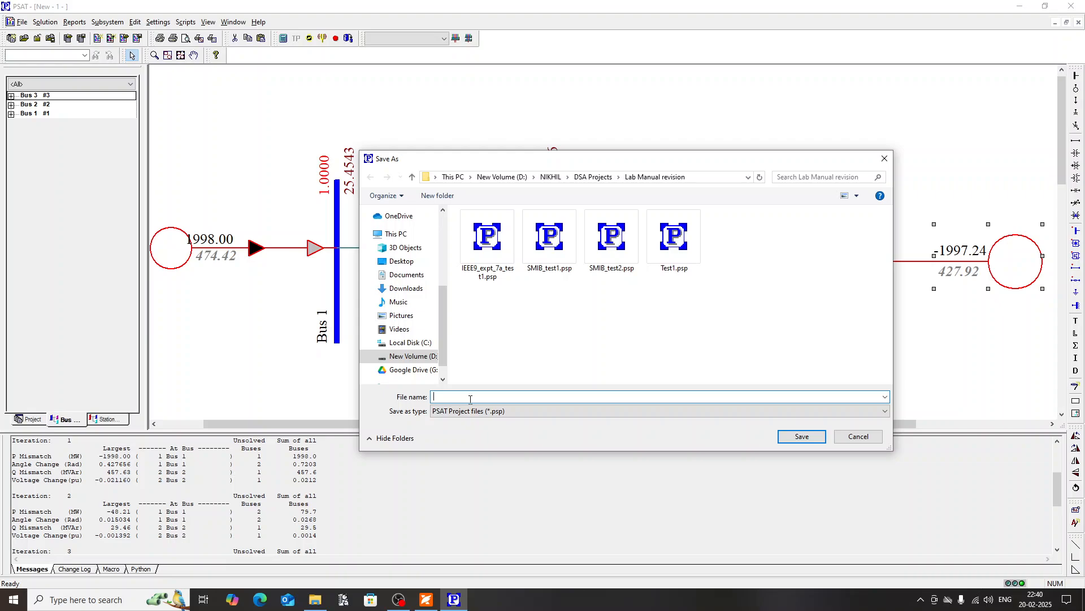
{"action": "type", "text": "SMIB expt"}
{"action": "left_click", "coordinate": [803, 436]}
{"action": "left_click", "coordinate": [543, 327]}
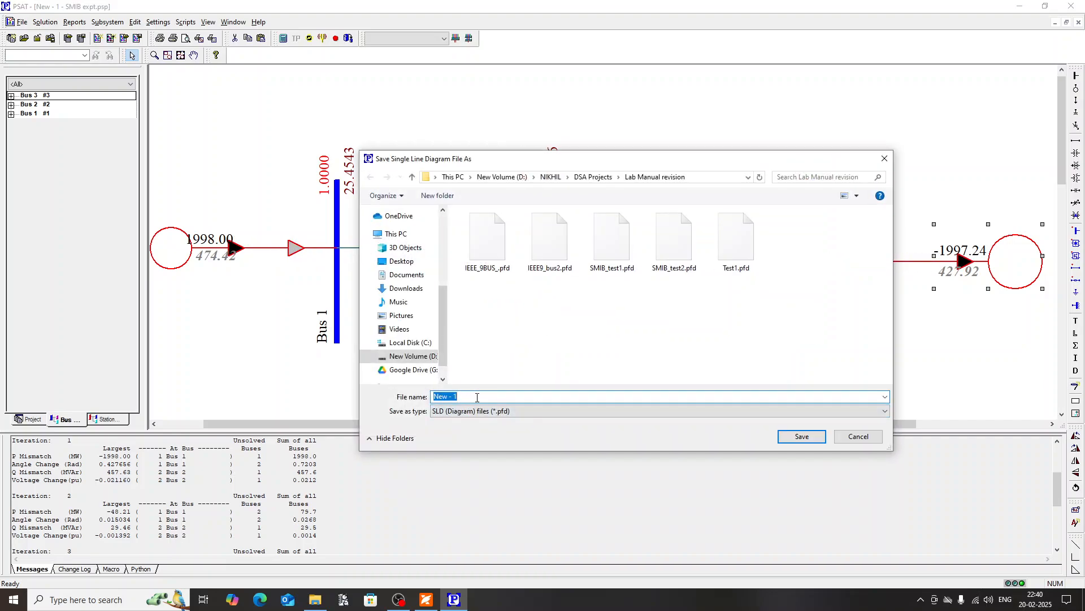
Step: Save the single line diagram as SMIB SLD and save the subsystem file in the same folder
{"action": "type", "text": "SMIB SLD"}
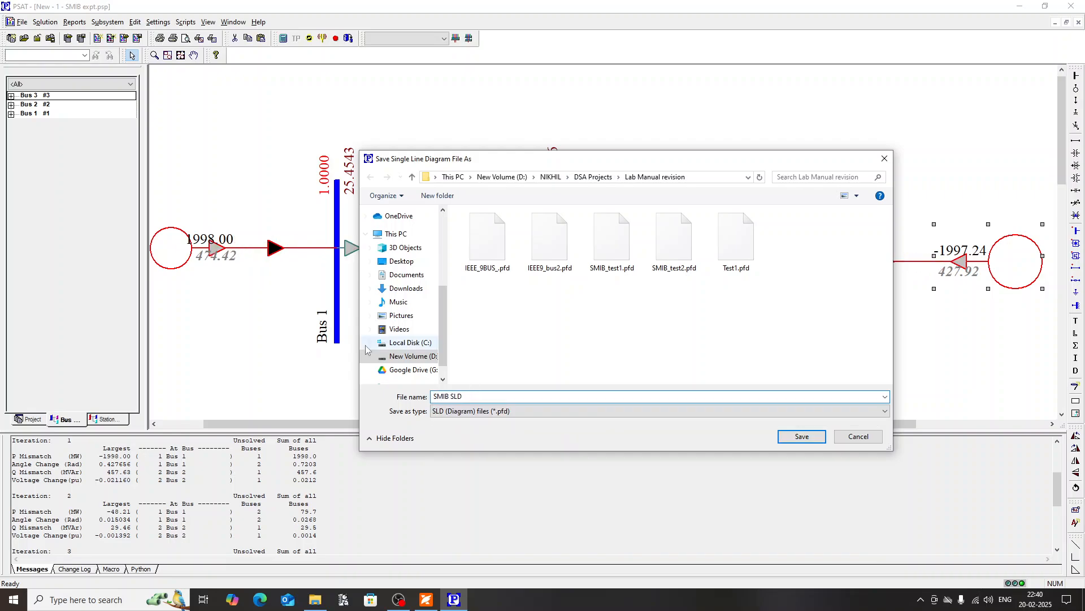
{"action": "key", "text": "Return"}
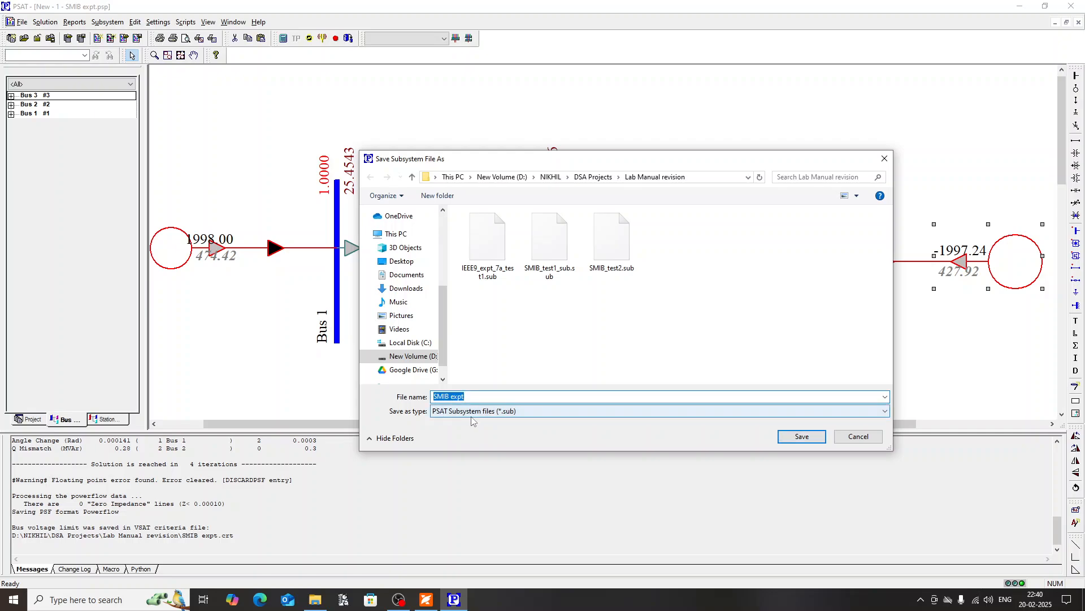
{"action": "left_click_drag", "start_coordinate": [471, 397], "coordinate": [446, 405]}
{"action": "left_click", "coordinate": [786, 434]}
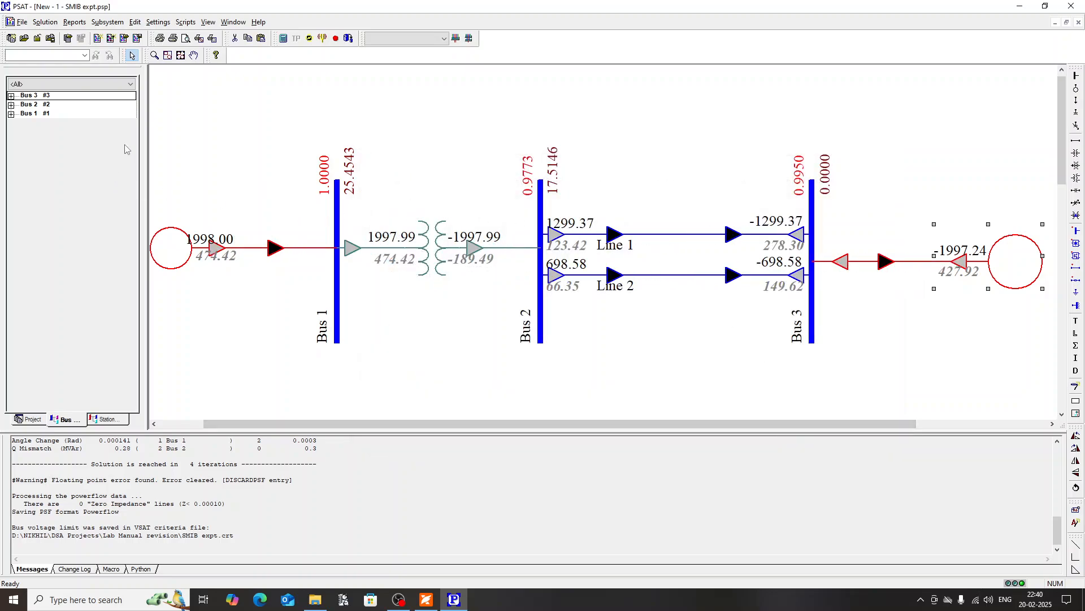
Step: Run the network reduction with SMIB_reduced1 as the subsystem to be retained
{"action": "left_click", "coordinate": [46, 26]}
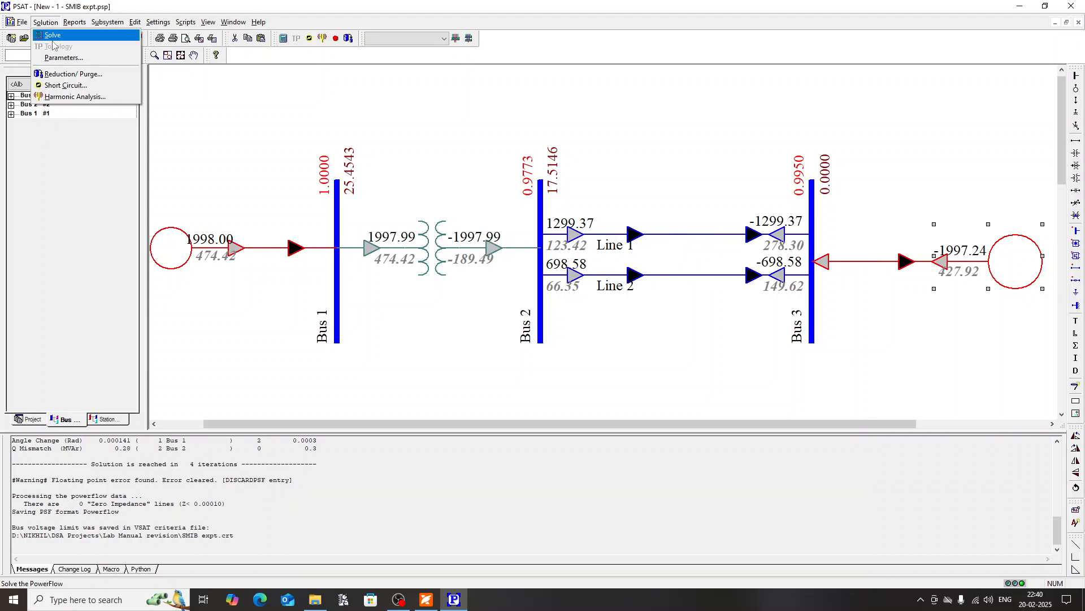
{"action": "left_click", "coordinate": [62, 74]}
{"action": "left_click", "coordinate": [547, 165]}
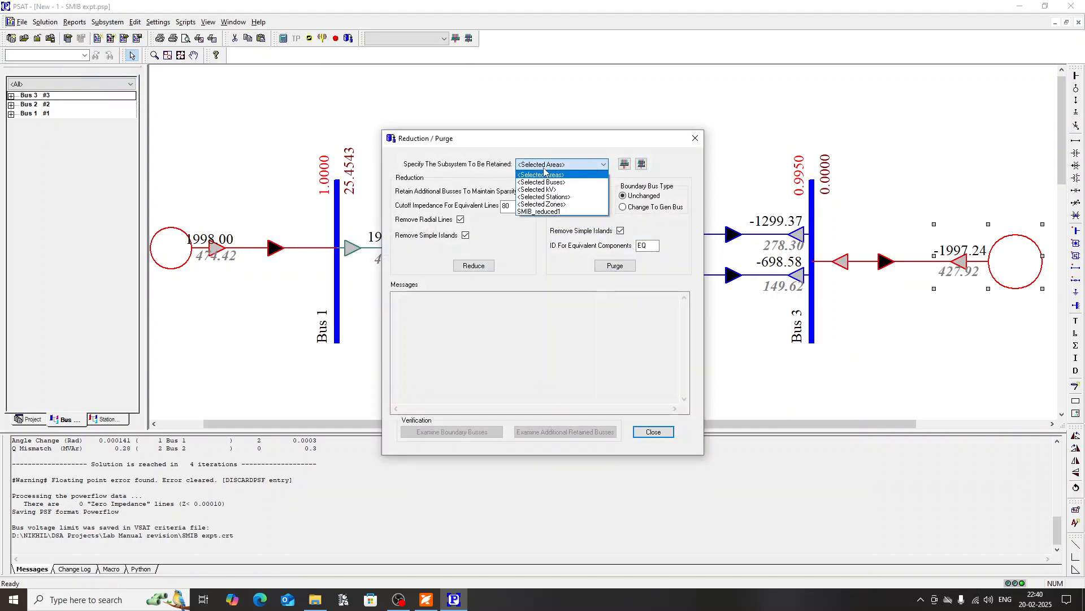
{"action": "left_click", "coordinate": [555, 211]}
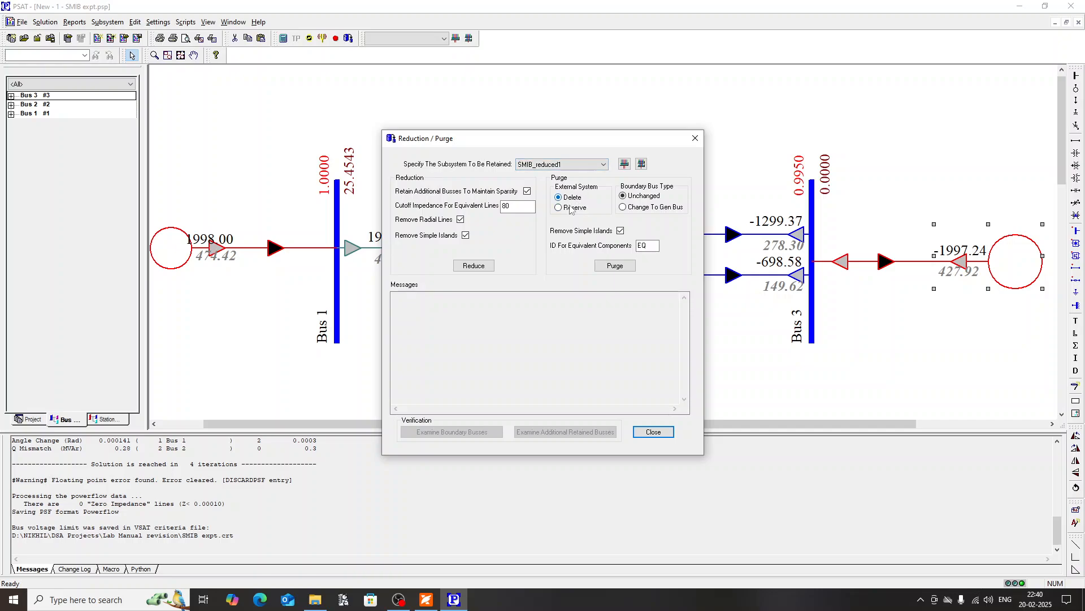
{"action": "left_click", "coordinate": [473, 266]}
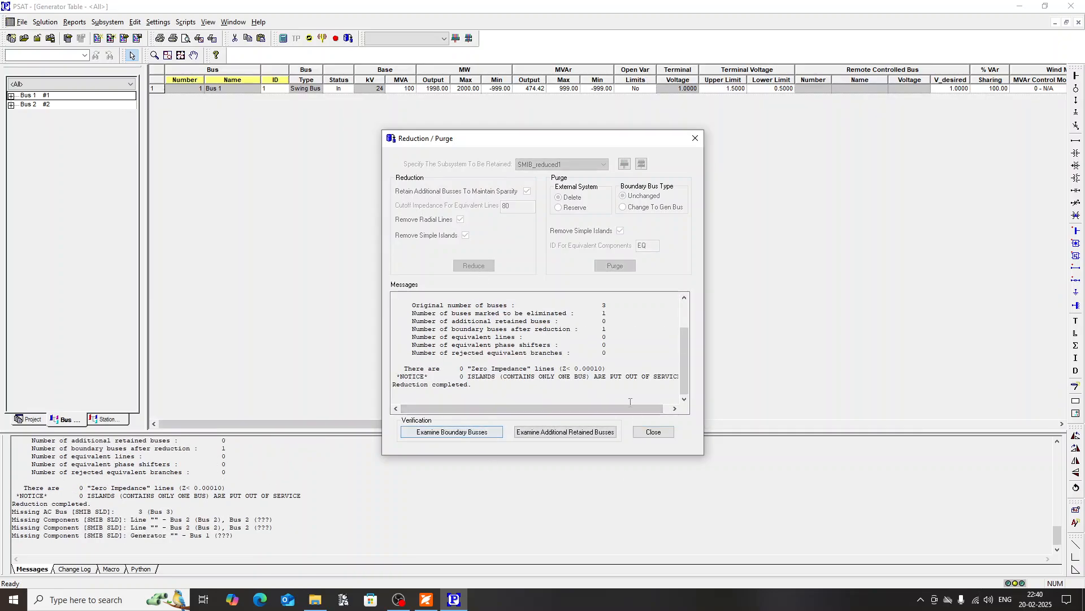
Step: Review the reduction messages and close the Reduction / Purge dialog
{"action": "scroll", "coordinate": [508, 341], "scroll_direction": "up", "scroll_amount": 2}
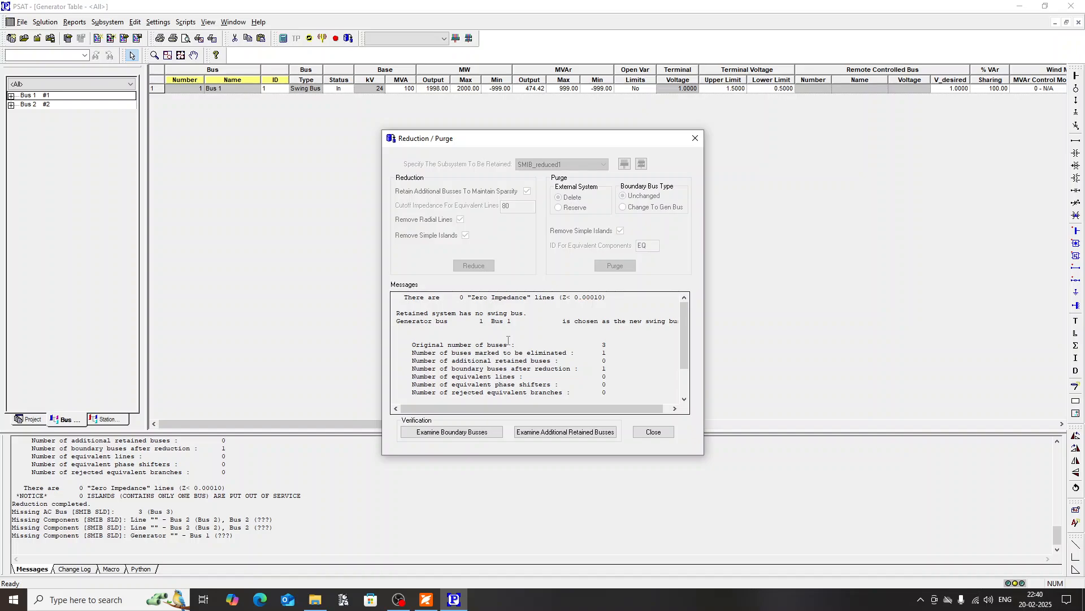
{"action": "scroll", "coordinate": [497, 337], "scroll_direction": "down", "scroll_amount": 2}
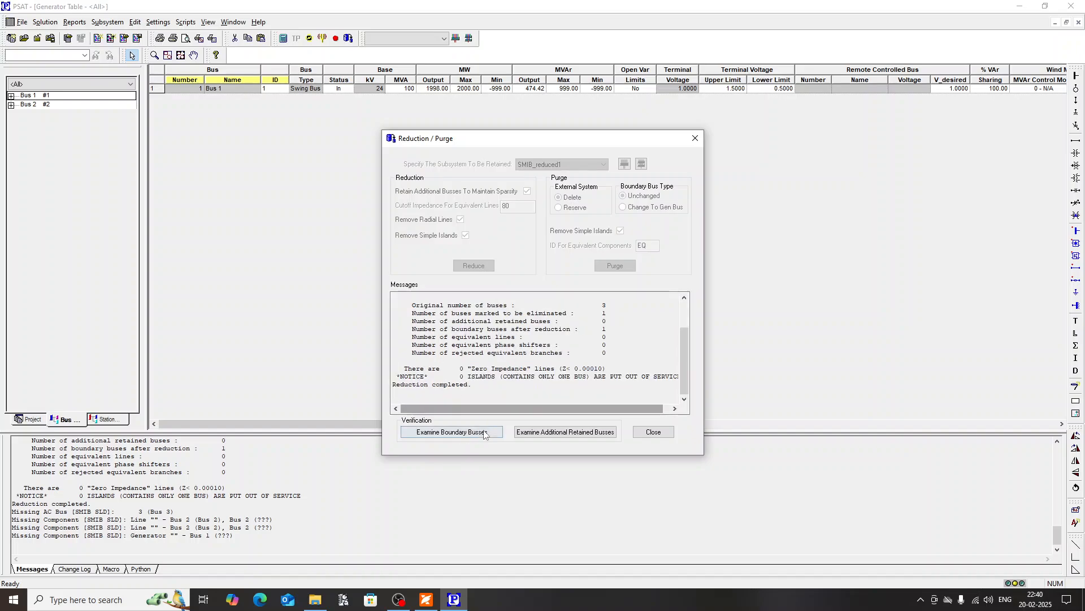
{"action": "left_click_drag", "start_coordinate": [410, 386], "coordinate": [518, 399]}
{"action": "left_click", "coordinate": [519, 399]}
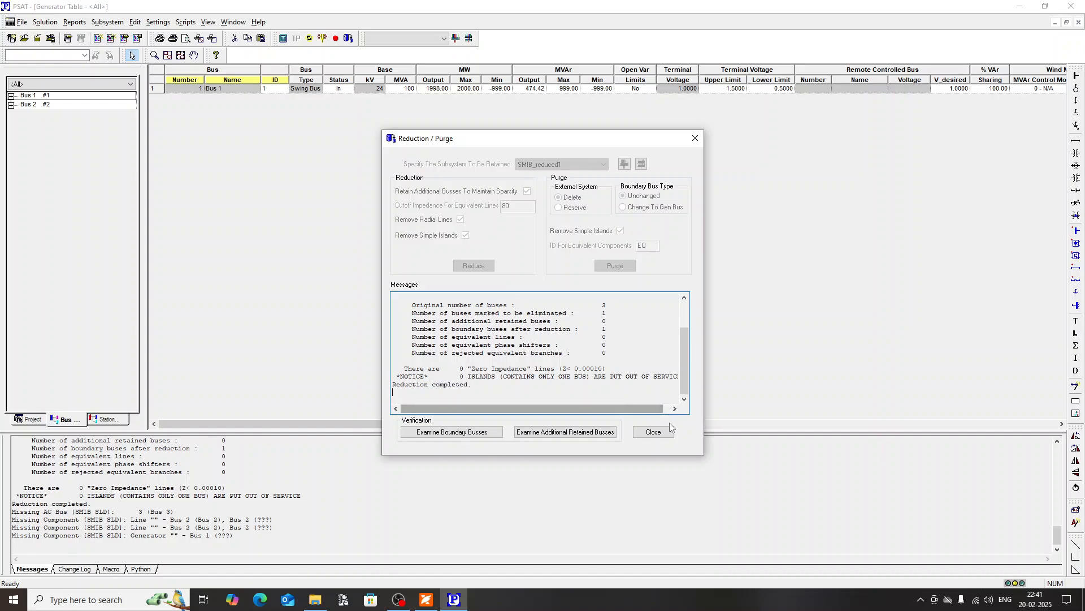
{"action": "left_click", "coordinate": [665, 433]}
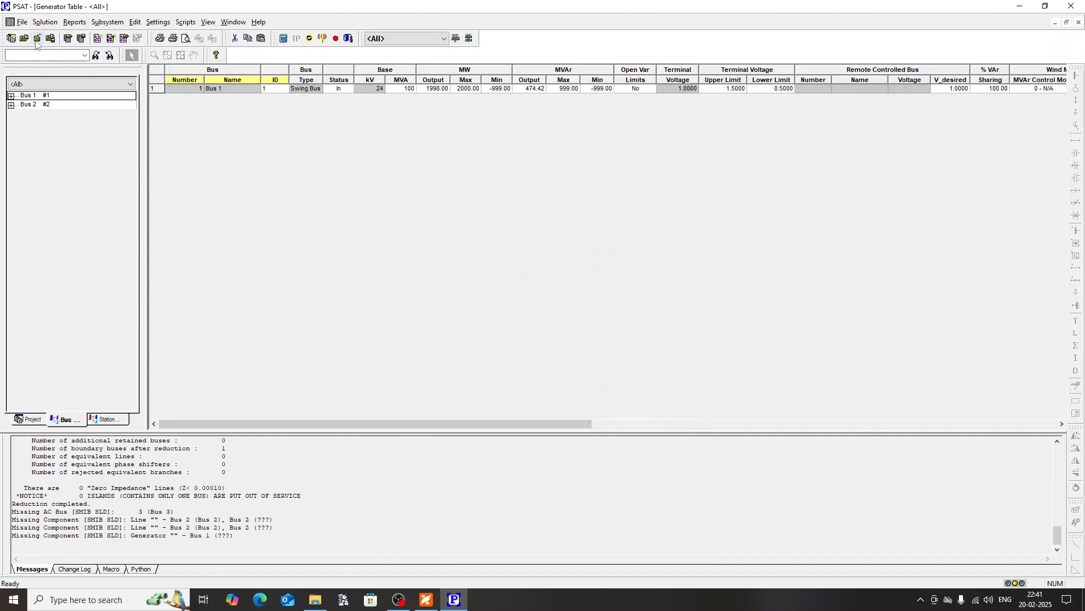
Step: Open the SMIB SLD.pfd single line diagram from the project tree
{"action": "left_click", "coordinate": [22, 22]}
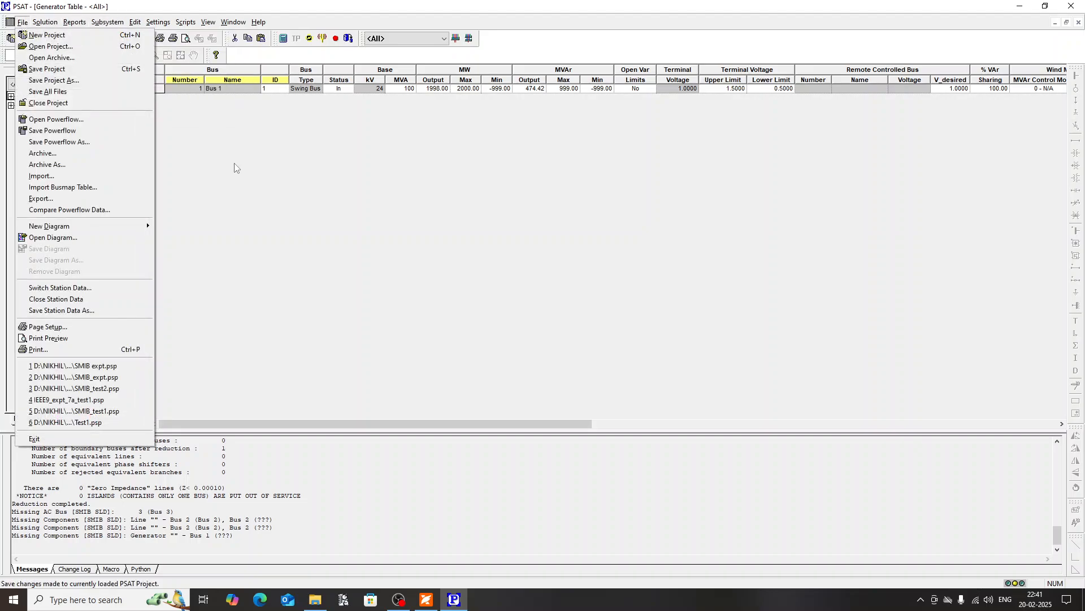
{"action": "left_click", "coordinate": [267, 174]}
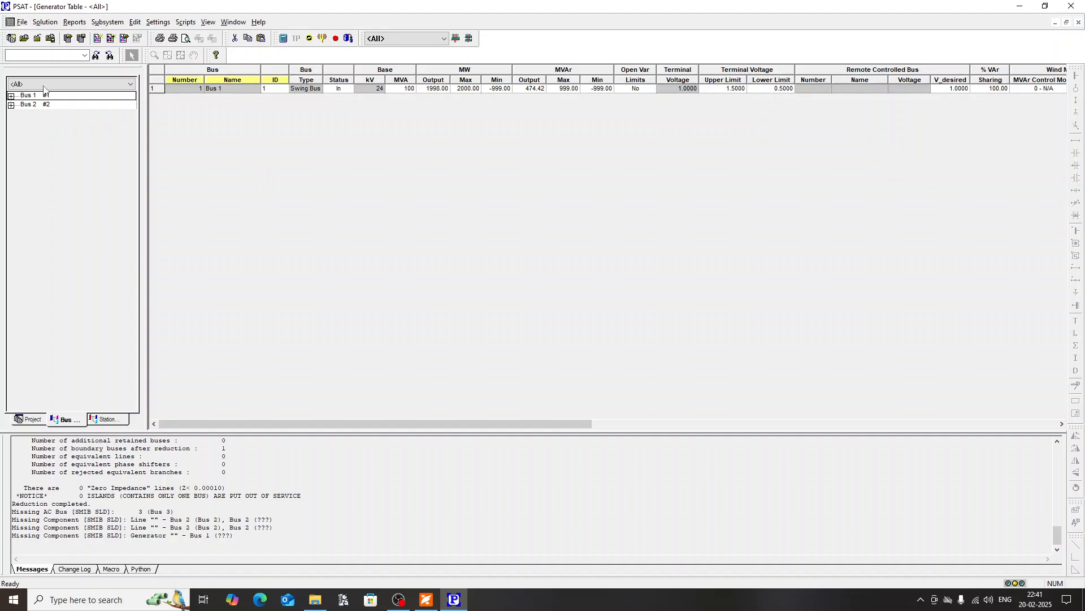
{"action": "left_click", "coordinate": [31, 419]}
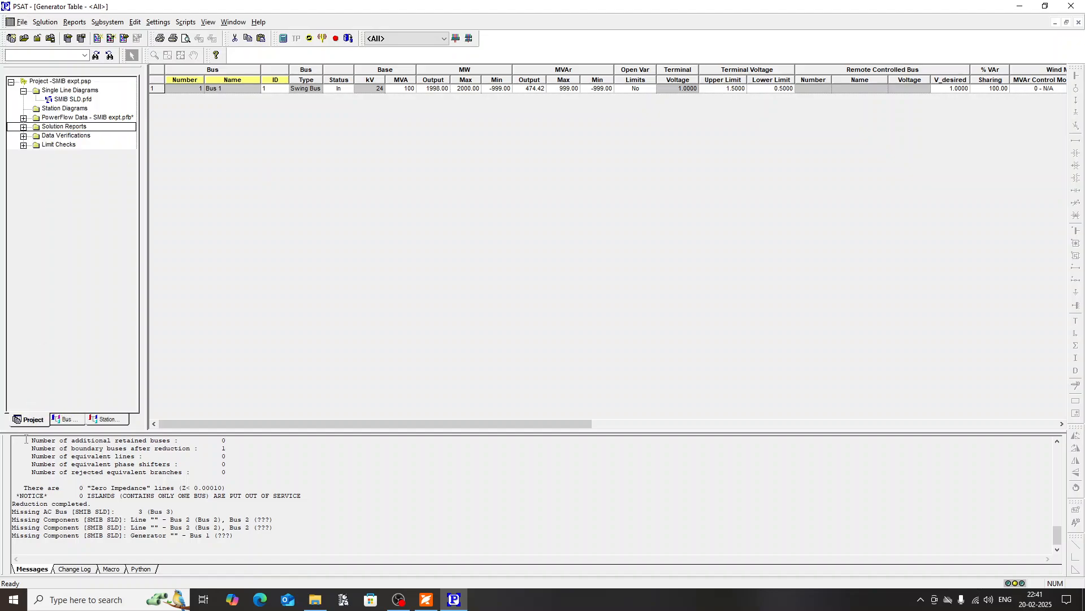
{"action": "double_click", "coordinate": [75, 101]}
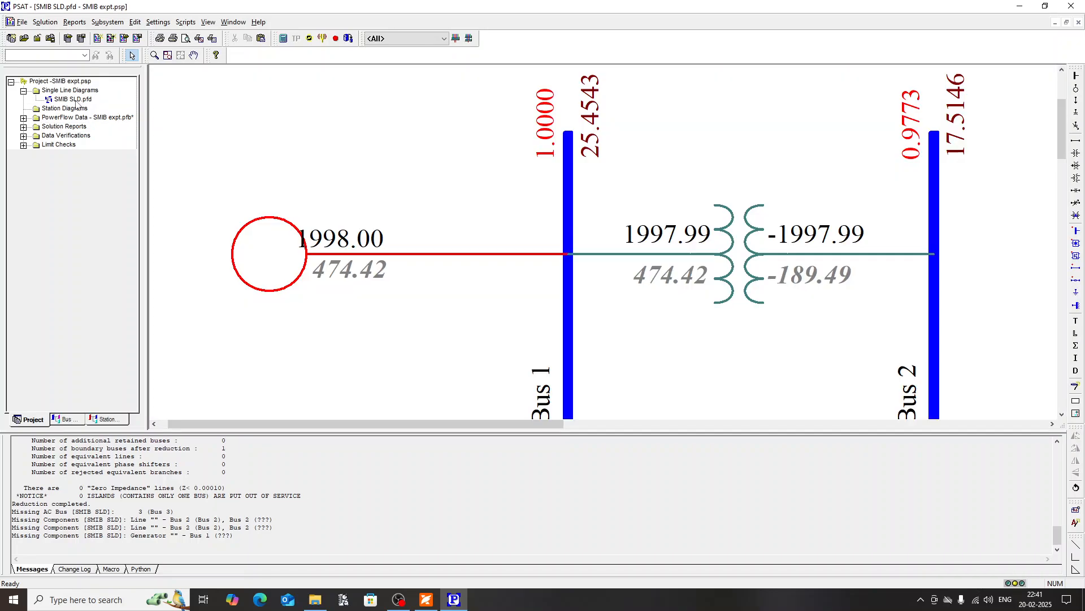
{"action": "scroll", "coordinate": [667, 294], "scroll_direction": "down", "scroll_amount": 3}
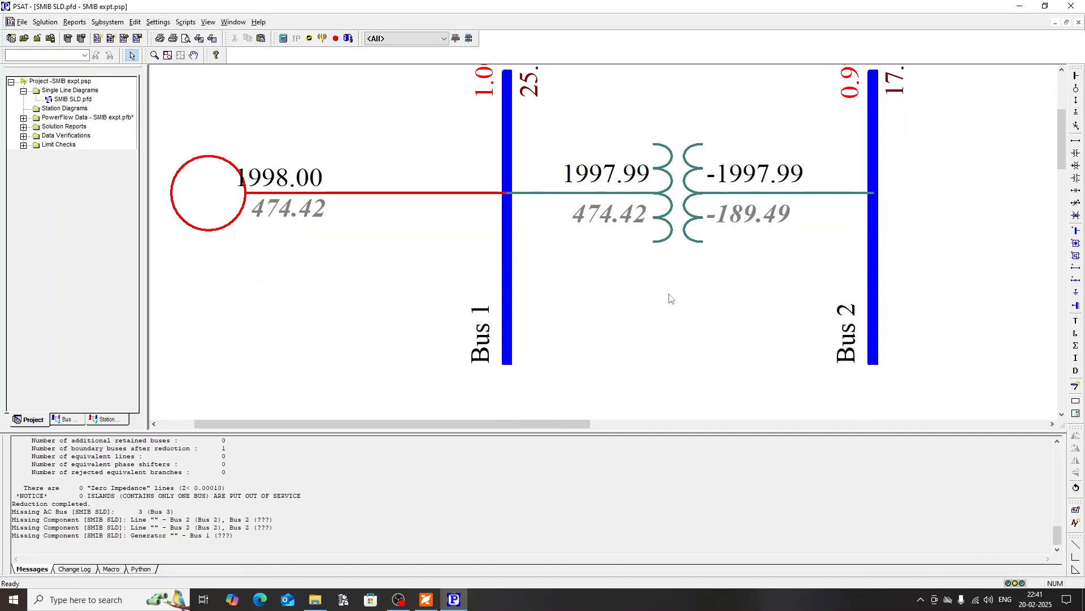
{"action": "scroll", "coordinate": [642, 323], "scroll_direction": "up", "scroll_amount": 2}
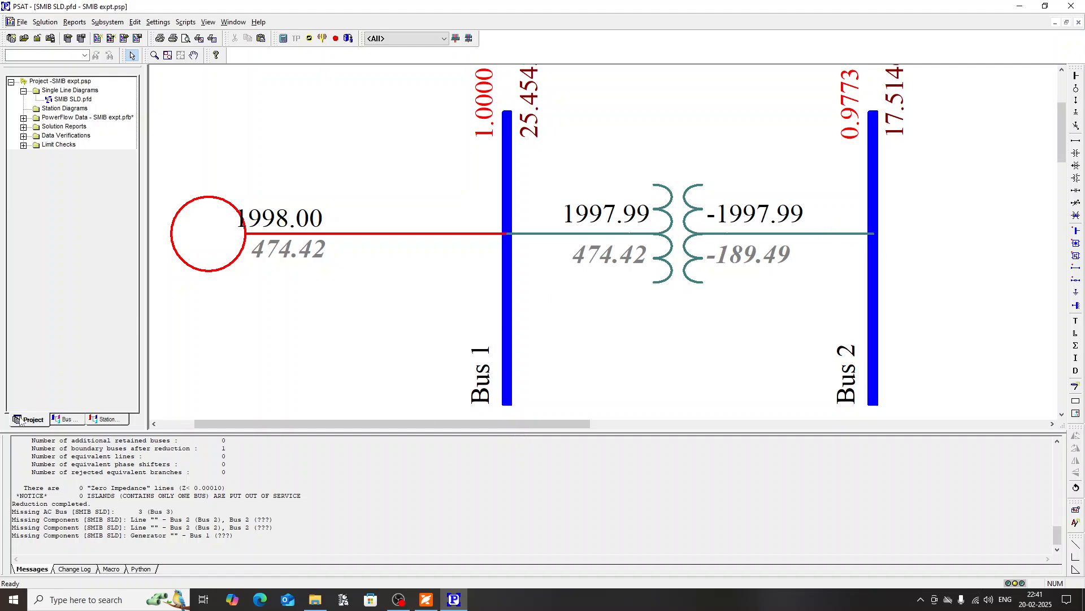
Step: Draw the equivalent load at Bus 2 on the diagram and move its REDUCED label above the load arrow
{"action": "left_click", "coordinate": [108, 420]}
{"action": "left_click", "coordinate": [65, 419]}
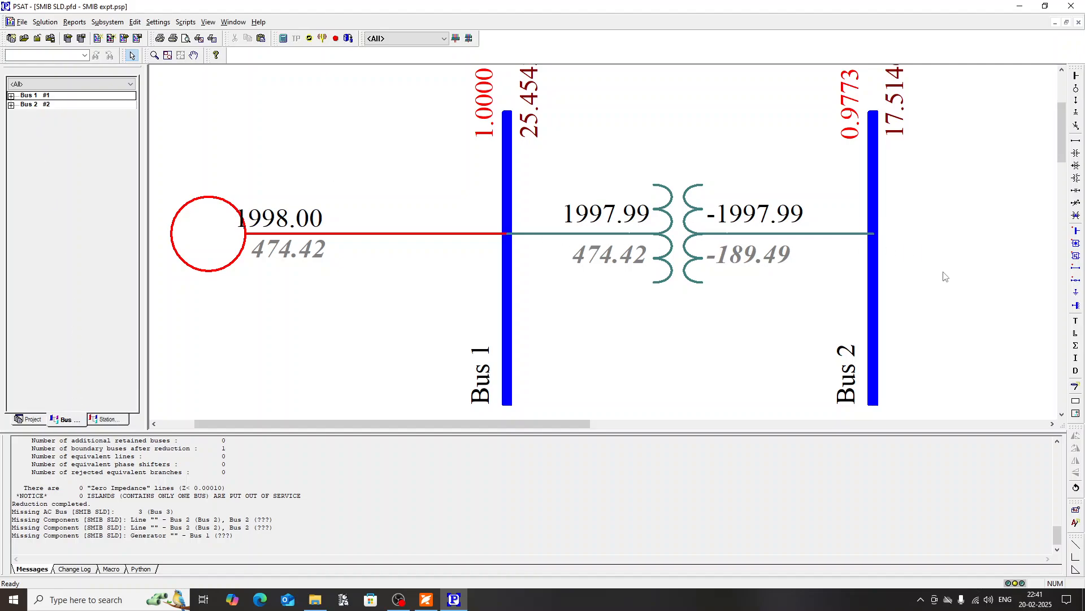
{"action": "scroll", "coordinate": [945, 276], "scroll_direction": "up", "scroll_amount": 1}
{"action": "scroll", "coordinate": [897, 265], "scroll_direction": "down", "scroll_amount": 1}
{"action": "left_click", "coordinate": [31, 105]}
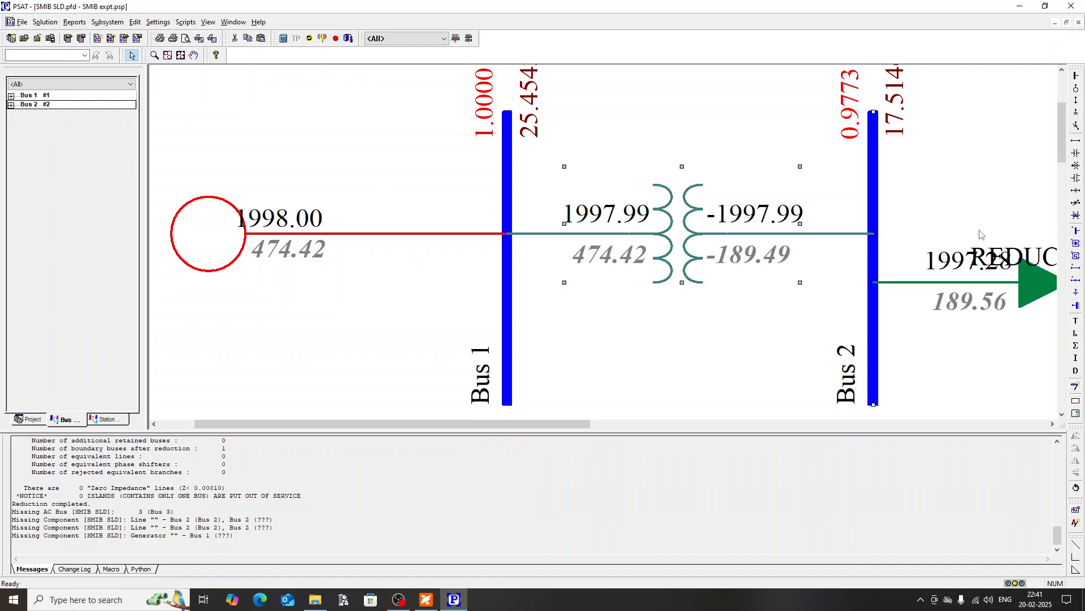
{"action": "left_click_drag", "start_coordinate": [300, 424], "coordinate": [372, 424]}
{"action": "left_click_drag", "start_coordinate": [849, 285], "coordinate": [883, 221]}
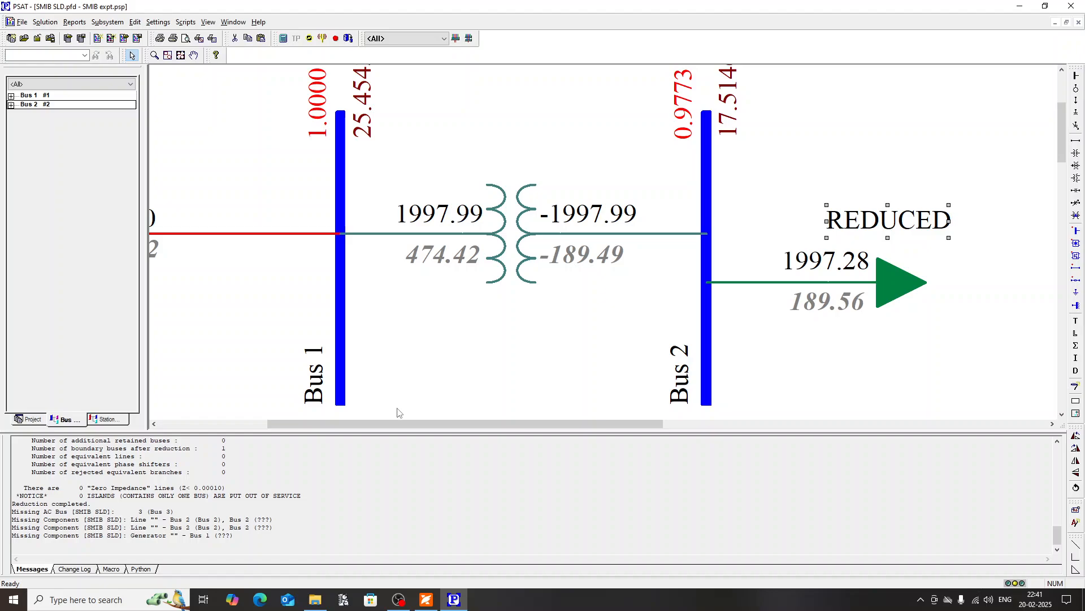
Step: Examine the reduced single line diagram from the generator at Bus 1 to the equivalent load at Bus 2
{"action": "left_click_drag", "start_coordinate": [397, 423], "coordinate": [335, 424]}
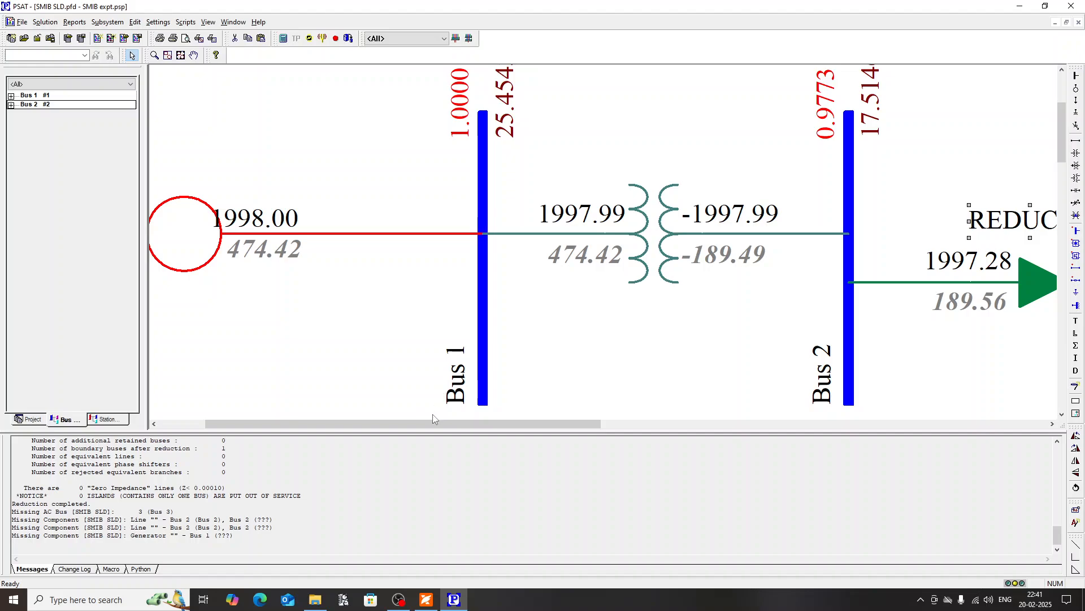
{"action": "left_click_drag", "start_coordinate": [429, 423], "coordinate": [522, 423]}
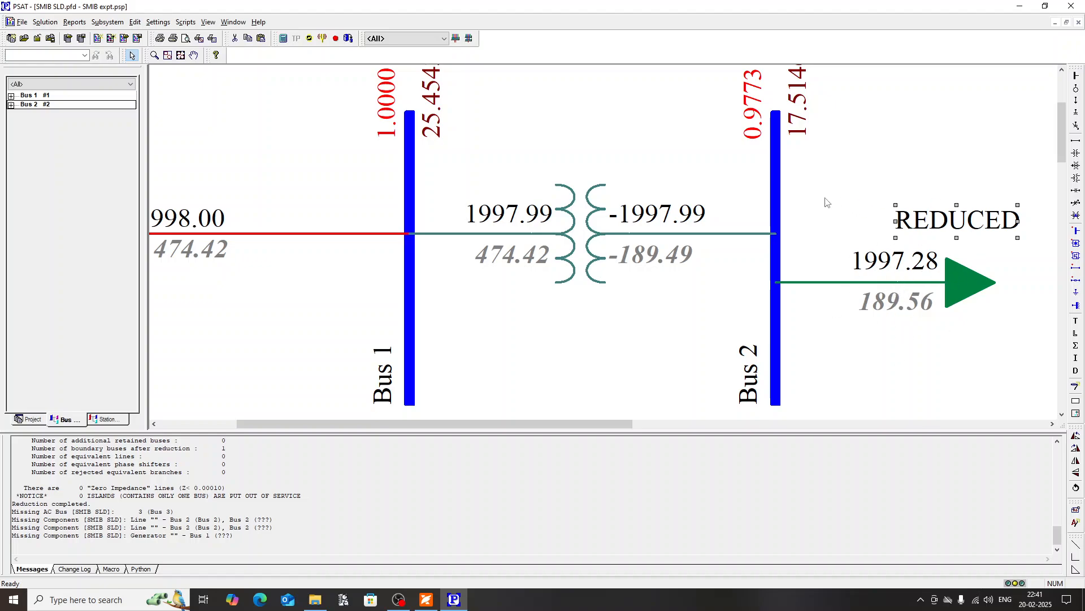
{"action": "left_click_drag", "start_coordinate": [487, 430], "coordinate": [409, 436]}
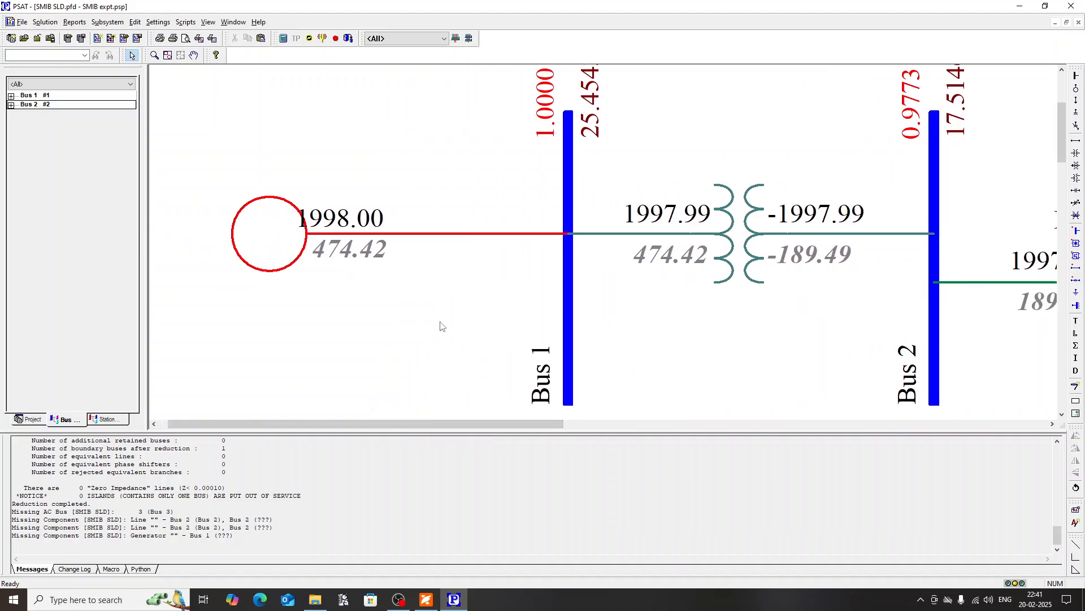
{"action": "scroll", "coordinate": [441, 323], "scroll_direction": "right", "scroll_amount": 2}
{"action": "scroll", "coordinate": [420, 425], "scroll_direction": "left", "scroll_amount": 3}
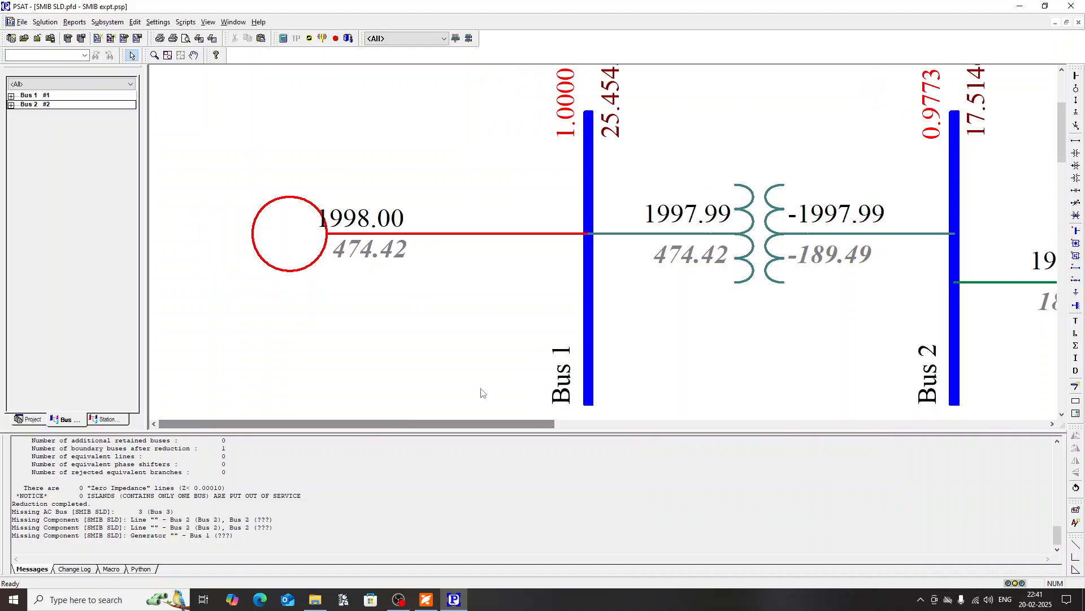
{"action": "scroll", "coordinate": [673, 270], "scroll_direction": "down", "scroll_amount": 2}
{"action": "scroll", "coordinate": [673, 270], "scroll_direction": "up", "scroll_amount": 5}
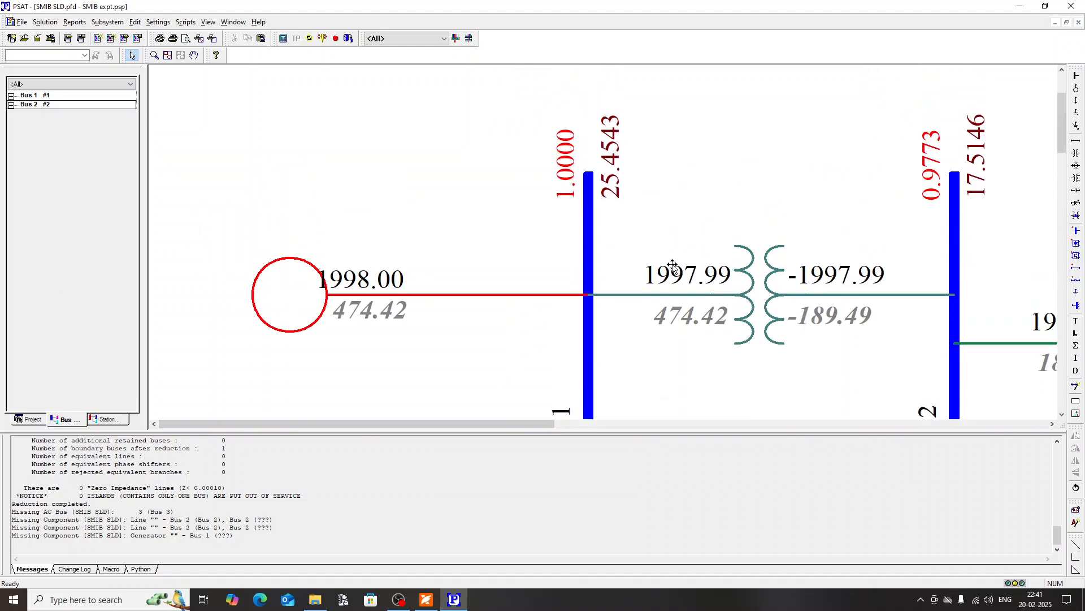
{"action": "scroll", "coordinate": [612, 198], "scroll_direction": "down", "scroll_amount": 2}
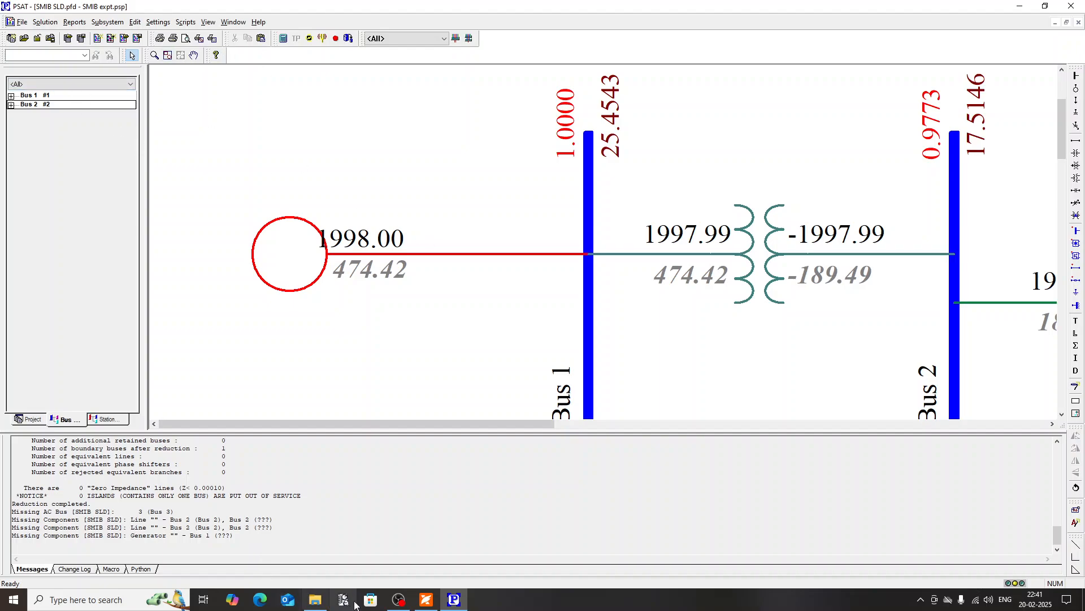
Step: Switch to Experiment 1.pdf in Foxit PDF Reader and read the system reduction and short circuit analysis sections
{"action": "left_click", "coordinate": [426, 599]}
{"action": "scroll", "coordinate": [476, 325], "scroll_direction": "down", "scroll_amount": 5}
{"action": "scroll", "coordinate": [476, 325], "scroll_direction": "down", "scroll_amount": 5}
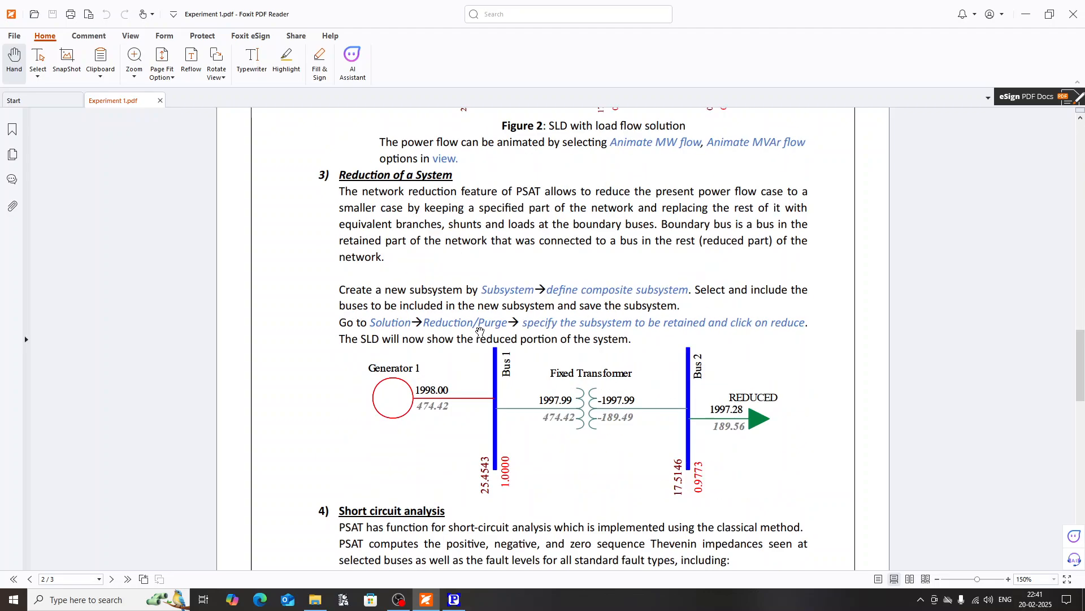
{"action": "scroll", "coordinate": [483, 328], "scroll_direction": "down", "scroll_amount": 2}
{"action": "scroll", "coordinate": [463, 347], "scroll_direction": "down", "scroll_amount": 4}
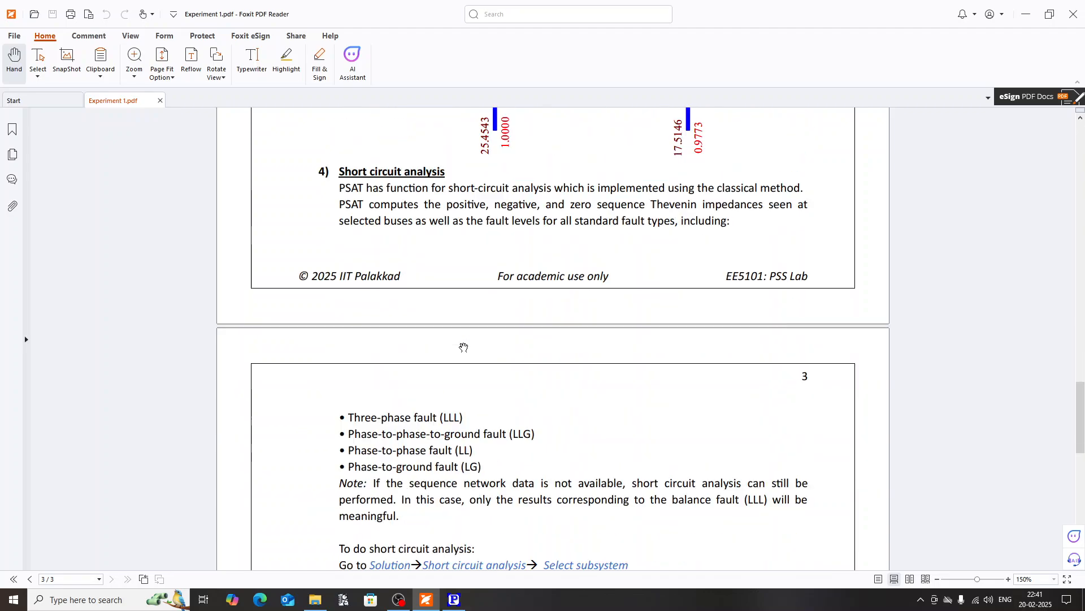
{"action": "scroll", "coordinate": [509, 232], "scroll_direction": "down", "scroll_amount": 2}
{"action": "scroll", "coordinate": [575, 219], "scroll_direction": "up", "scroll_amount": 2}
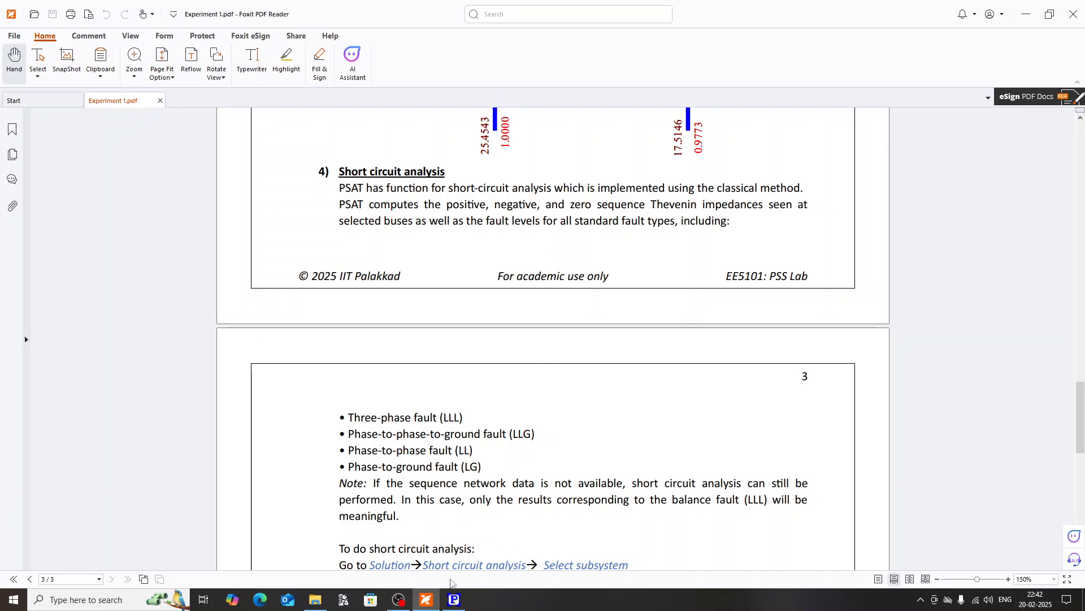
Step: Switch to PSAT, reopen the SMIB expt.psp project without saving changes, and open its SMIB SLD.pfd diagram
{"action": "left_click", "coordinate": [454, 599]}
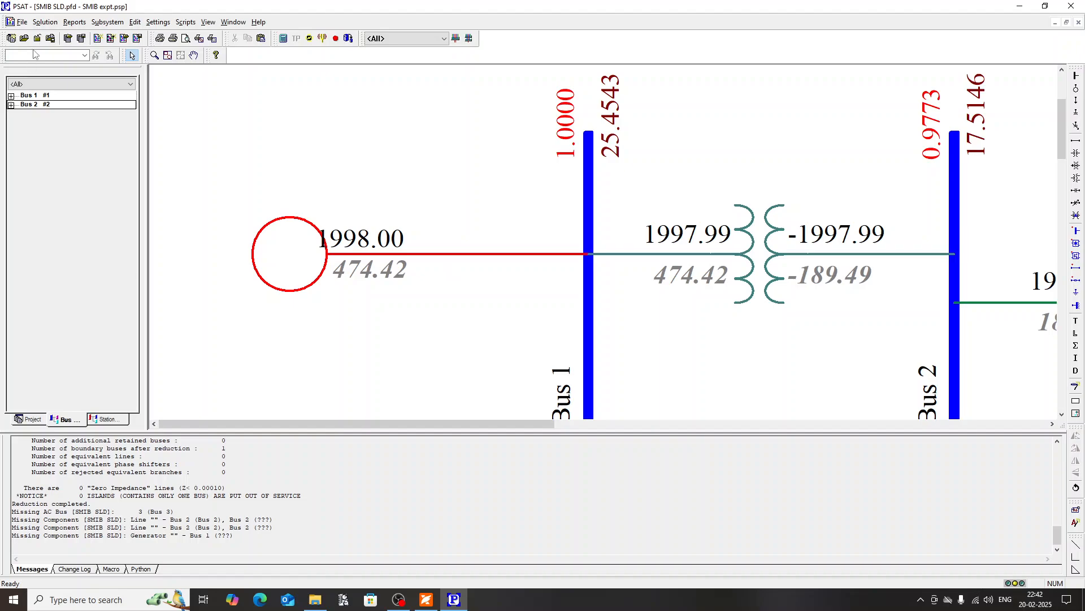
{"action": "scroll", "coordinate": [392, 240], "scroll_direction": "down", "scroll_amount": 1}
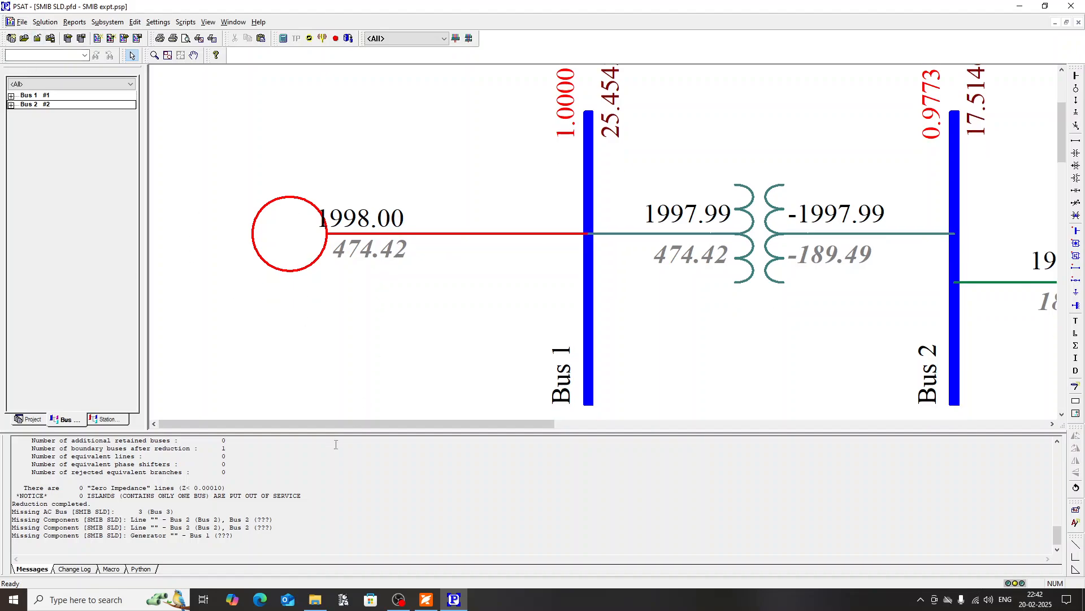
{"action": "left_click_drag", "start_coordinate": [337, 424], "coordinate": [377, 424]}
{"action": "left_click", "coordinate": [22, 22]}
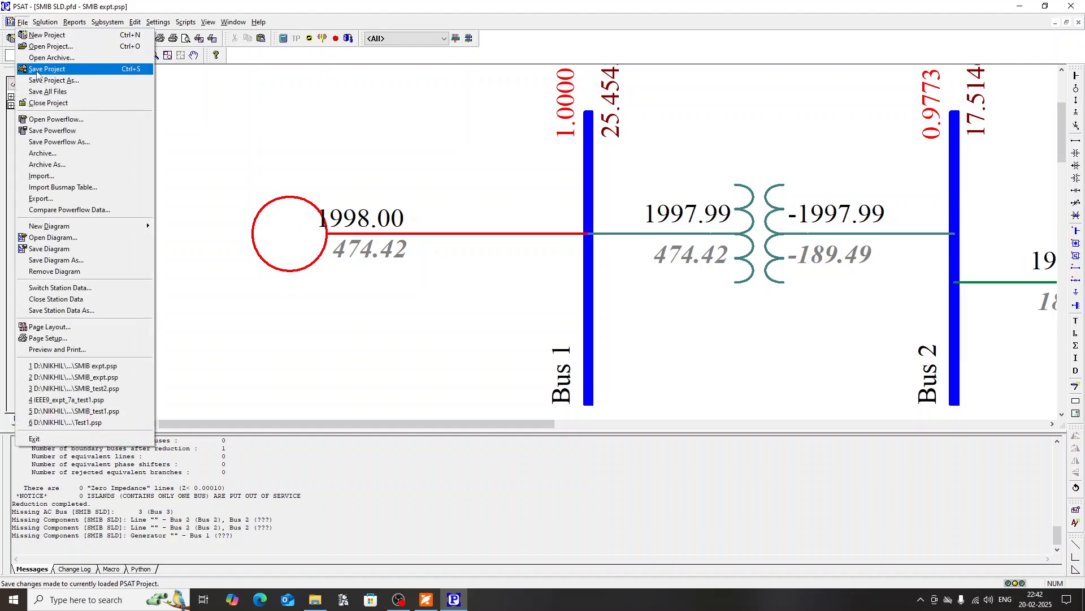
{"action": "left_click", "coordinate": [50, 46]}
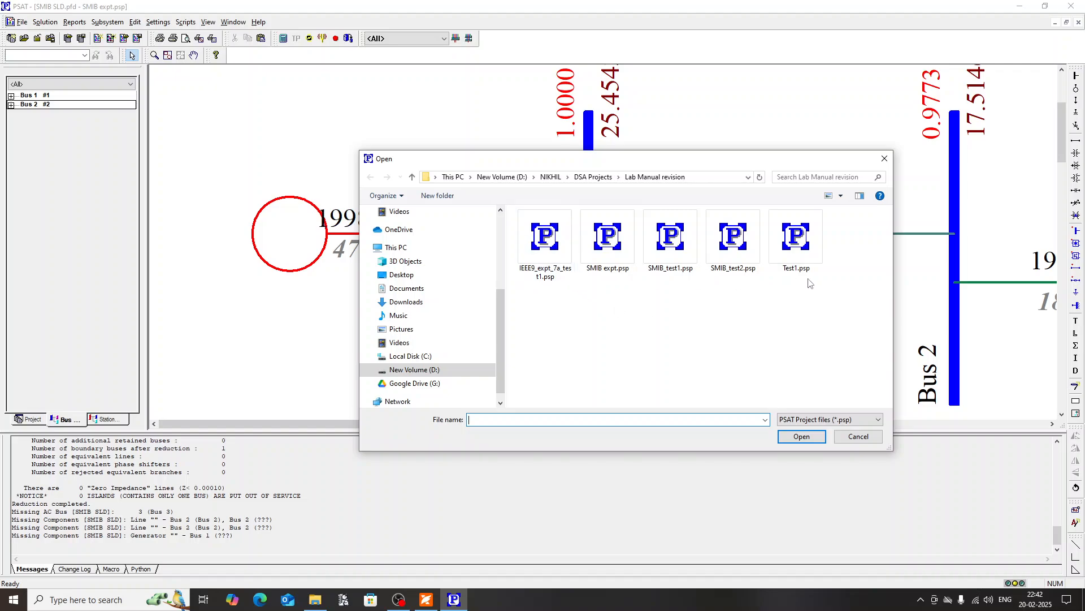
{"action": "double_click", "coordinate": [609, 268]}
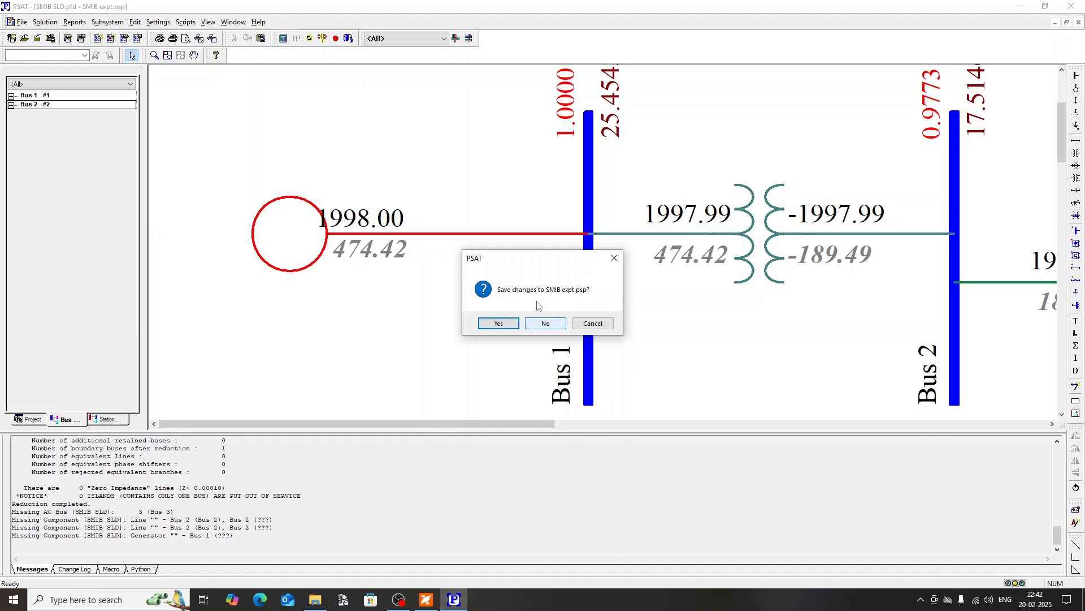
{"action": "left_click", "coordinate": [544, 325]}
{"action": "double_click", "coordinate": [64, 100]}
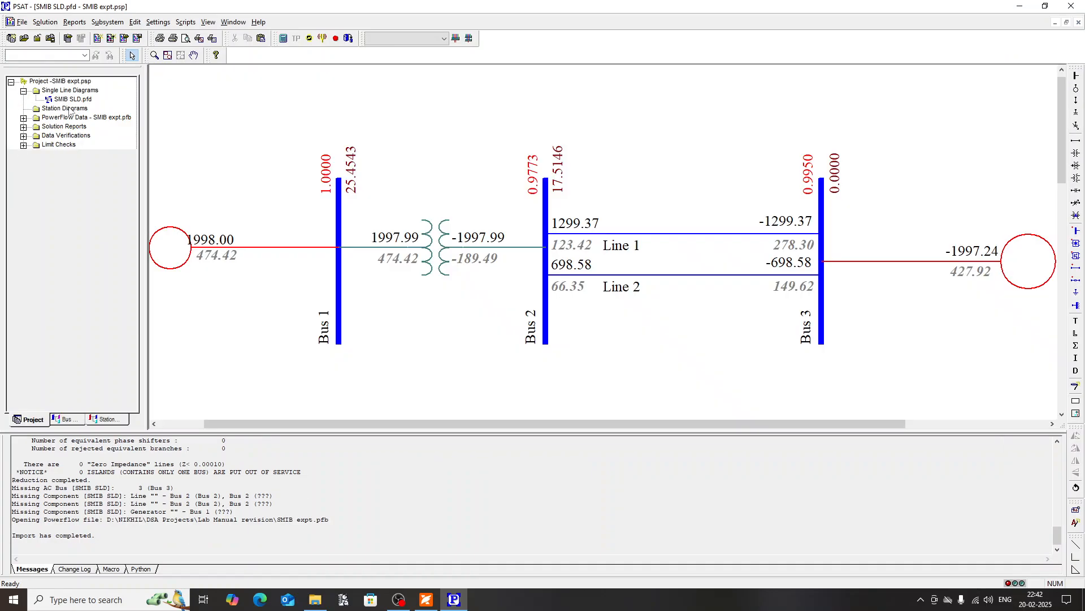
{"action": "left_click_drag", "start_coordinate": [404, 420], "coordinate": [398, 420]}
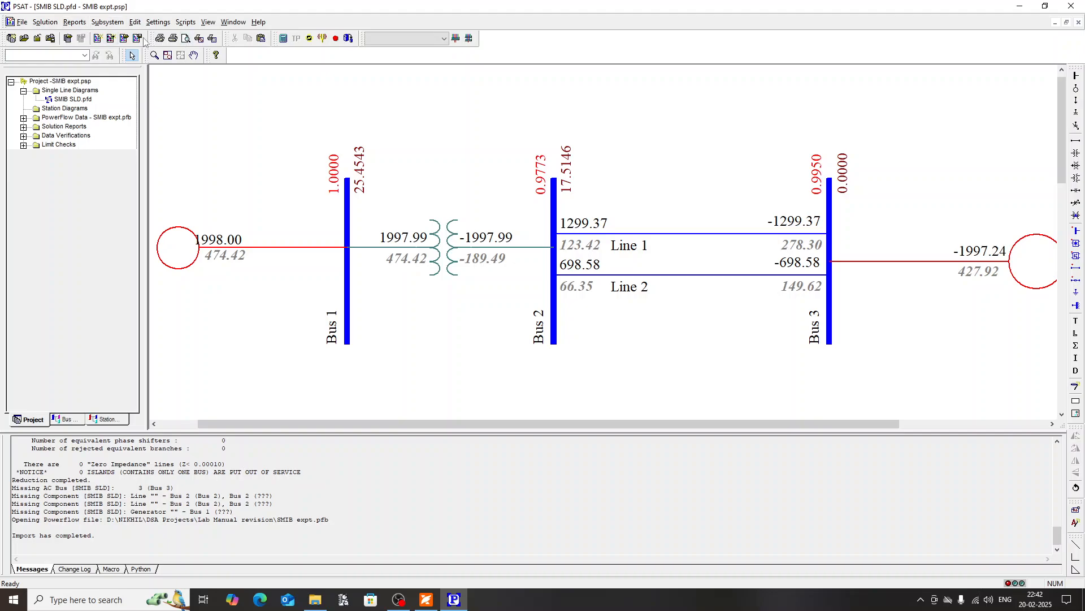
{"action": "left_click", "coordinate": [45, 22]}
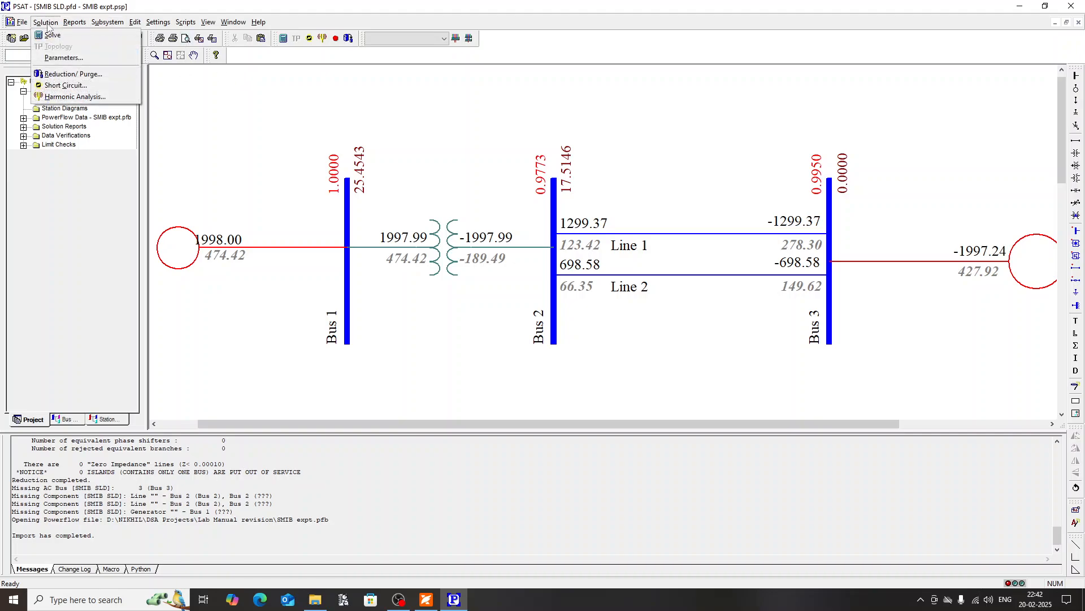
{"action": "left_click", "coordinate": [81, 86]}
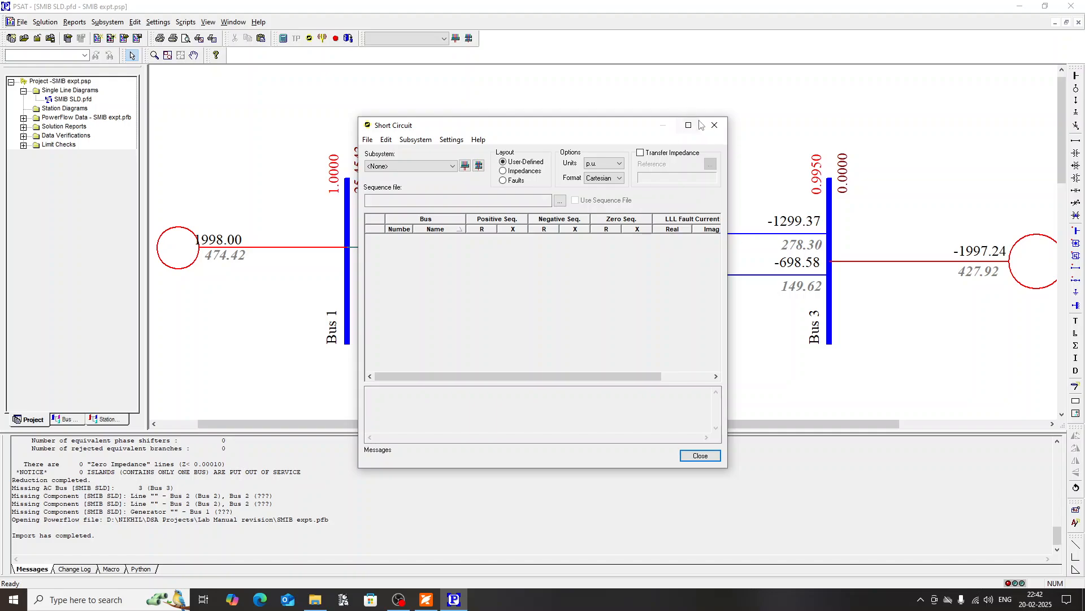
{"action": "left_click", "coordinate": [716, 131]}
Step: Set the generator reactance of the Bus 1 generator to 0.005
{"action": "double_click", "coordinate": [176, 261]}
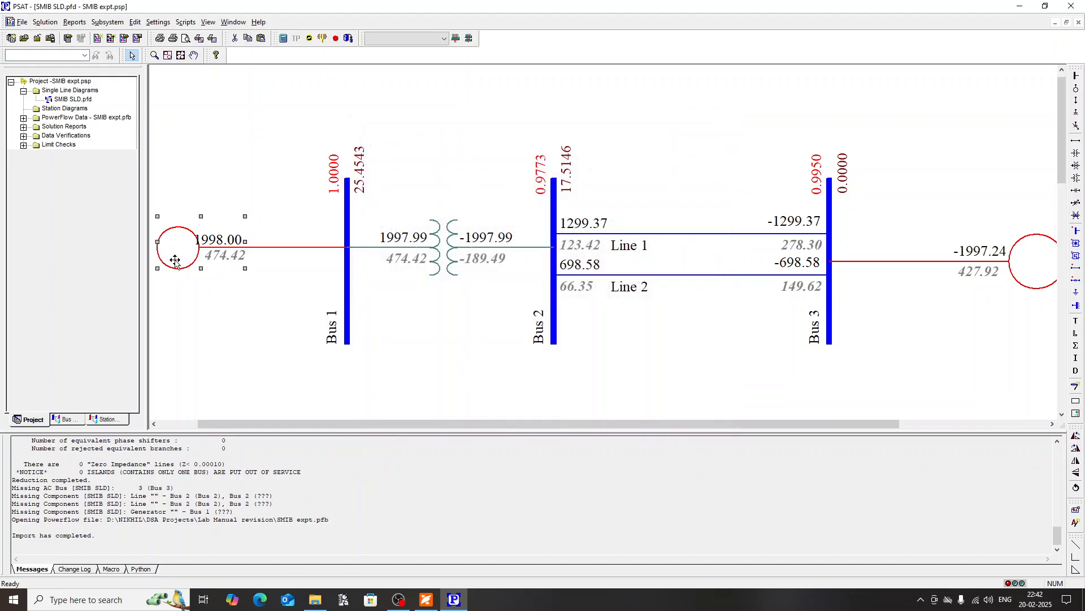
{"action": "left_click", "coordinate": [468, 123]}
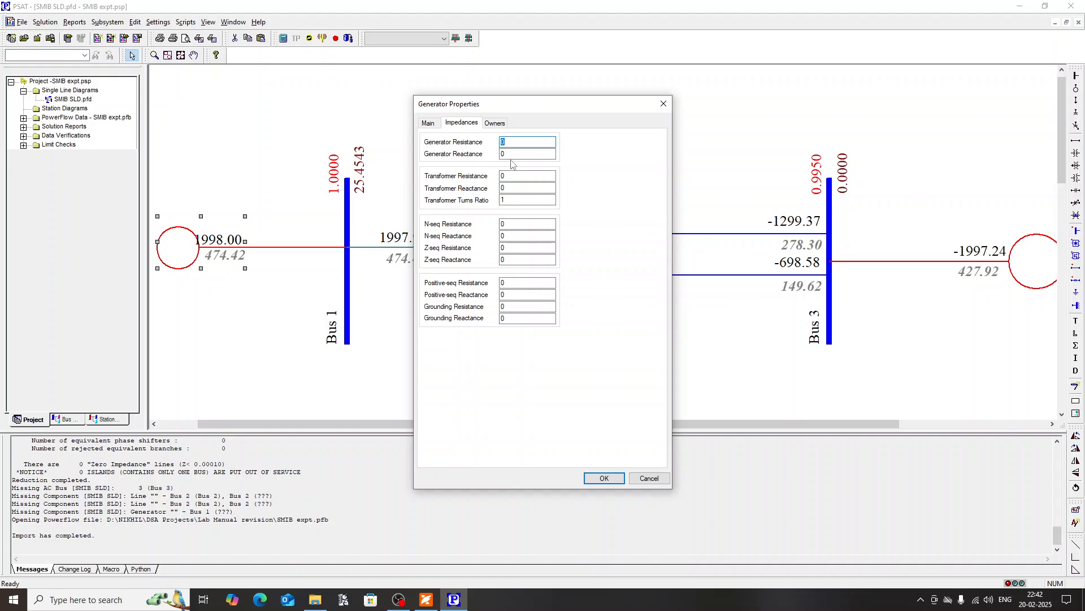
{"action": "left_click_drag", "start_coordinate": [516, 154], "coordinate": [489, 162]}
{"action": "type", "text": "0.005"}
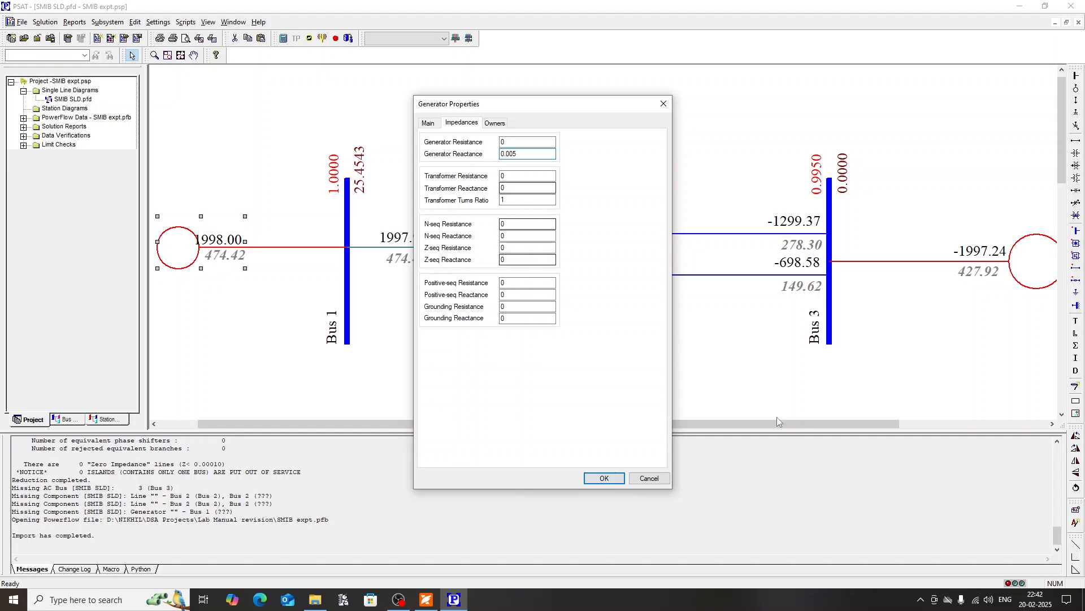
{"action": "left_click", "coordinate": [603, 477]}
Step: Set the generator reactance of the Bus 3 generator to 0.005
{"action": "double_click", "coordinate": [1033, 258]}
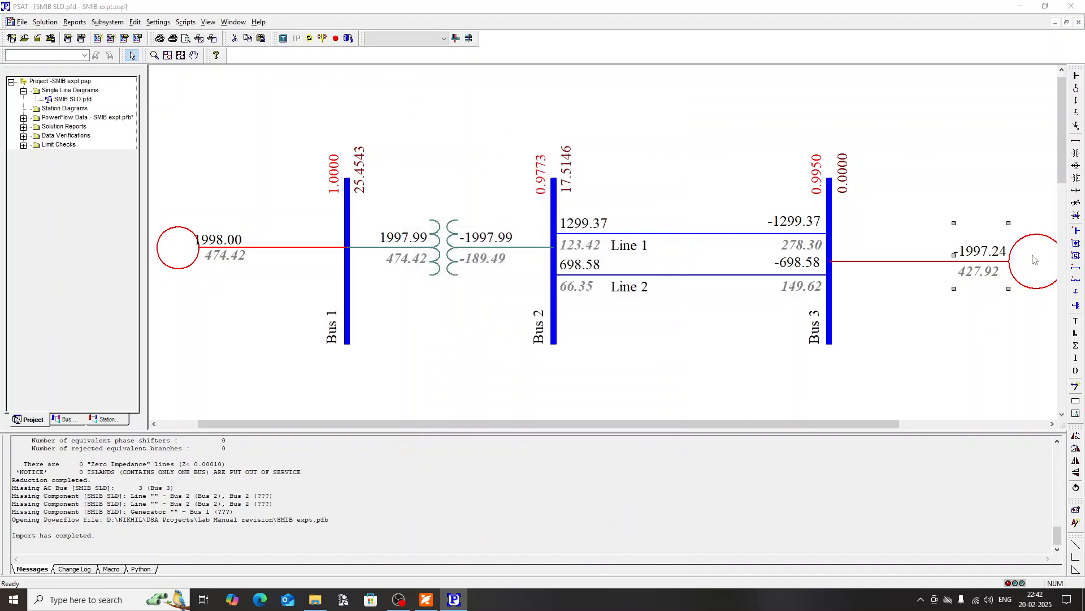
{"action": "left_click", "coordinate": [461, 122]}
{"action": "left_click_drag", "start_coordinate": [522, 155], "coordinate": [473, 163]}
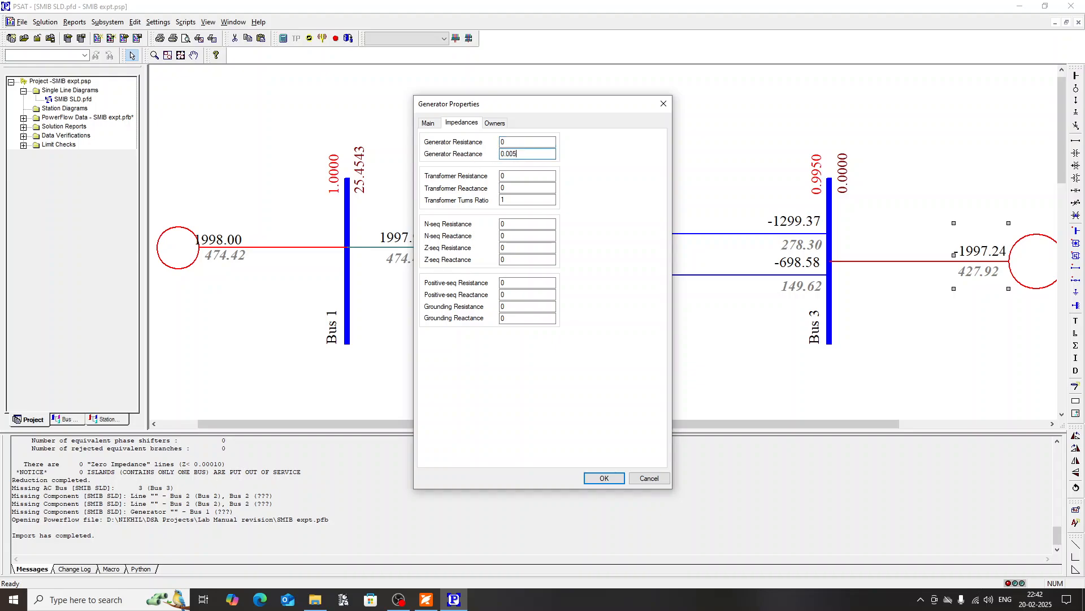
{"action": "left_click", "coordinate": [591, 476]}
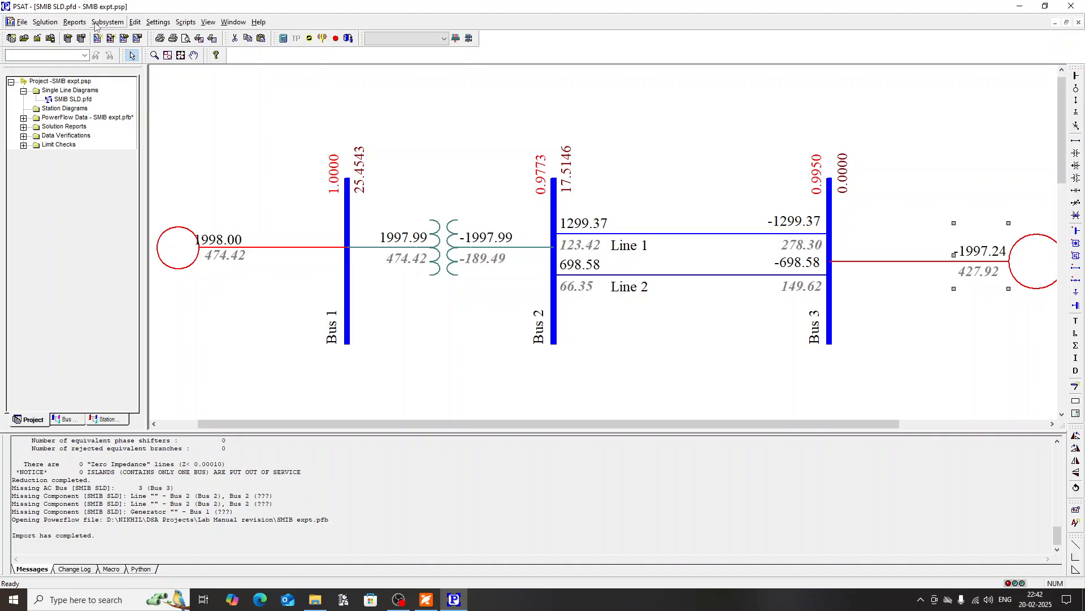
Step: Run the short circuit analysis for the <All> subsystem and show the results in the Faults layout in Polar format
{"action": "left_click", "coordinate": [47, 24]}
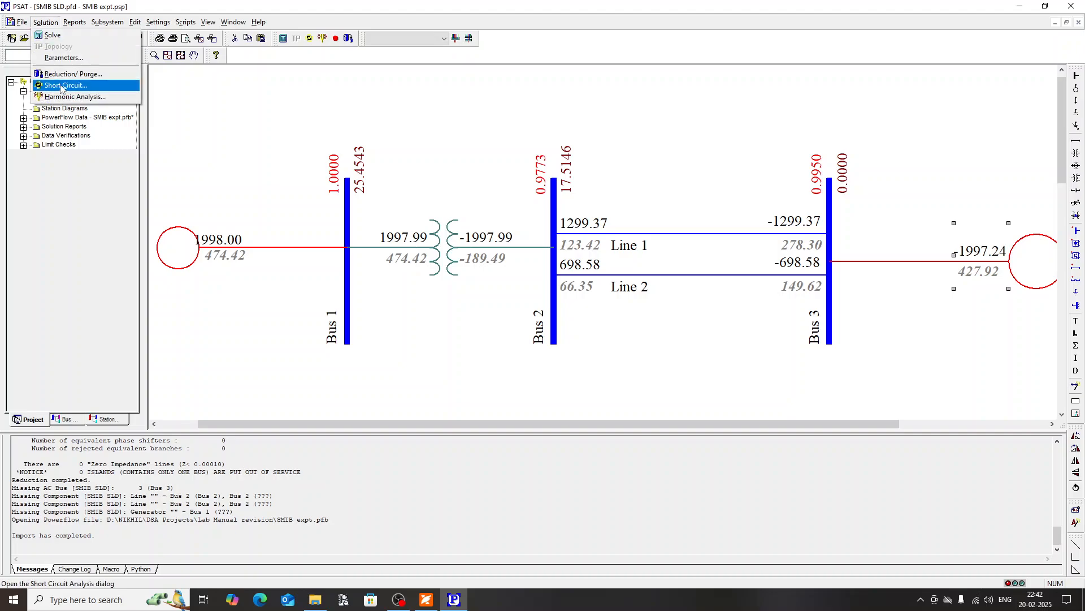
{"action": "left_click", "coordinate": [61, 86]}
{"action": "left_click", "coordinate": [413, 165]}
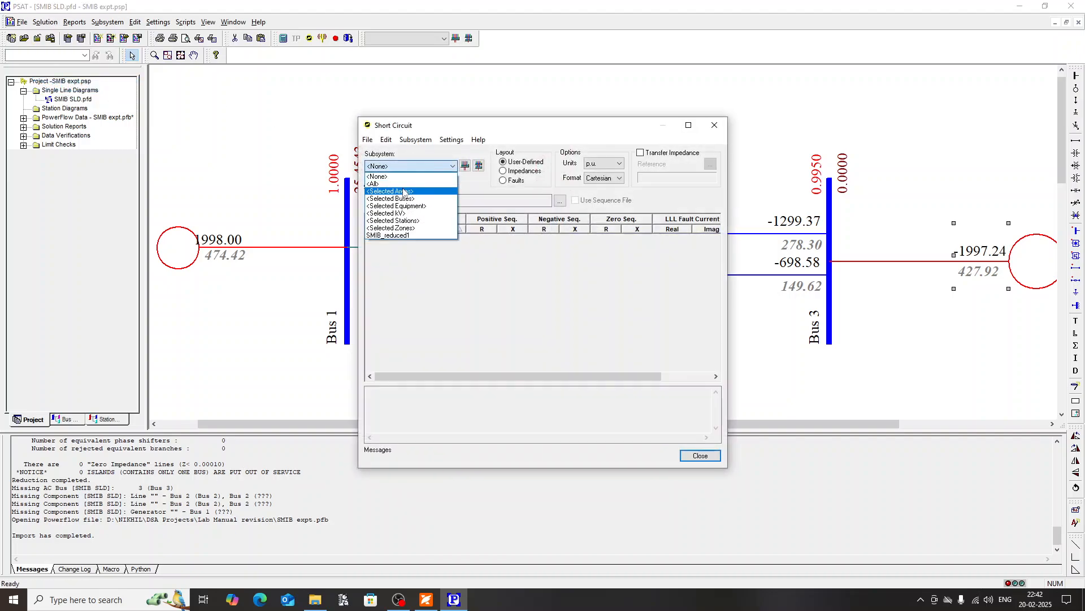
{"action": "left_click", "coordinate": [402, 176]}
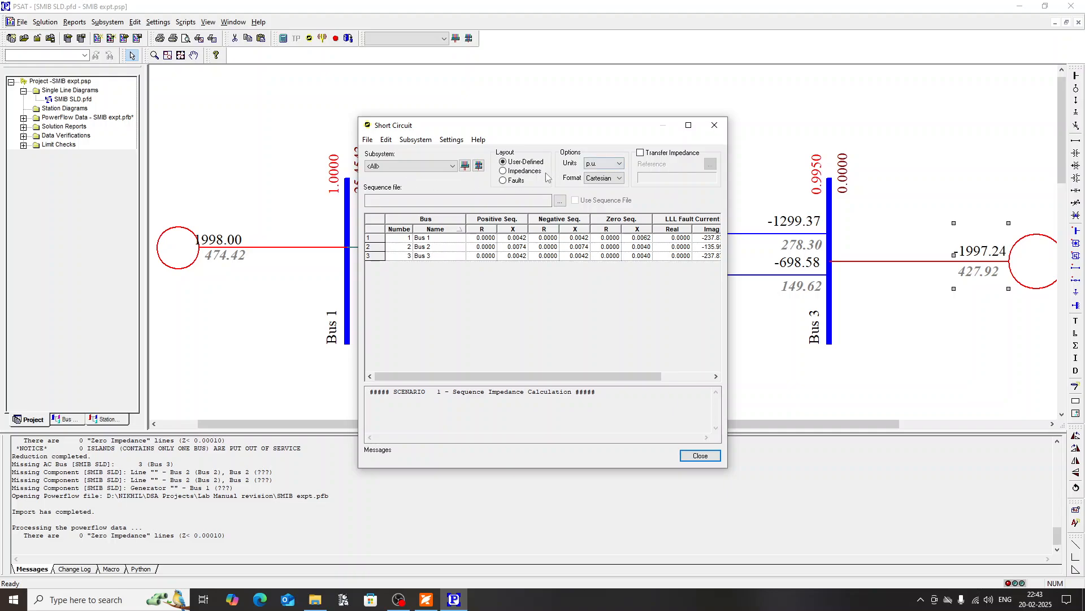
{"action": "left_click", "coordinate": [503, 180]}
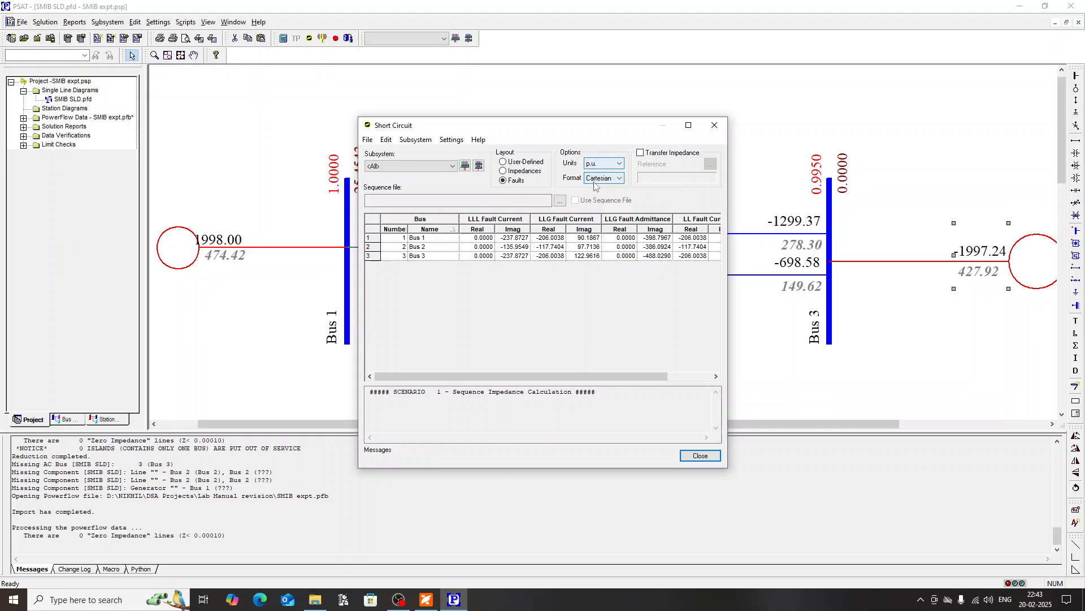
{"action": "left_click", "coordinate": [593, 178]}
{"action": "left_click", "coordinate": [597, 196]}
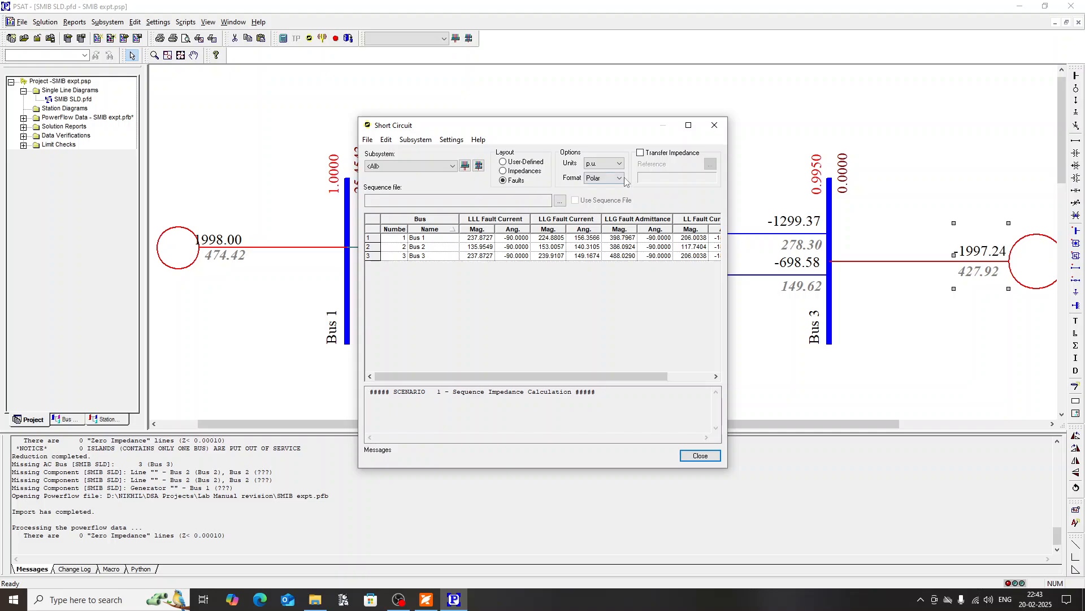
Step: Examine the fault currents and admittances of the three buses against the diagram, and close the short circuit analysis
{"action": "left_click", "coordinate": [474, 238]}
{"action": "left_click_drag", "start_coordinate": [492, 125], "coordinate": [599, 96]}
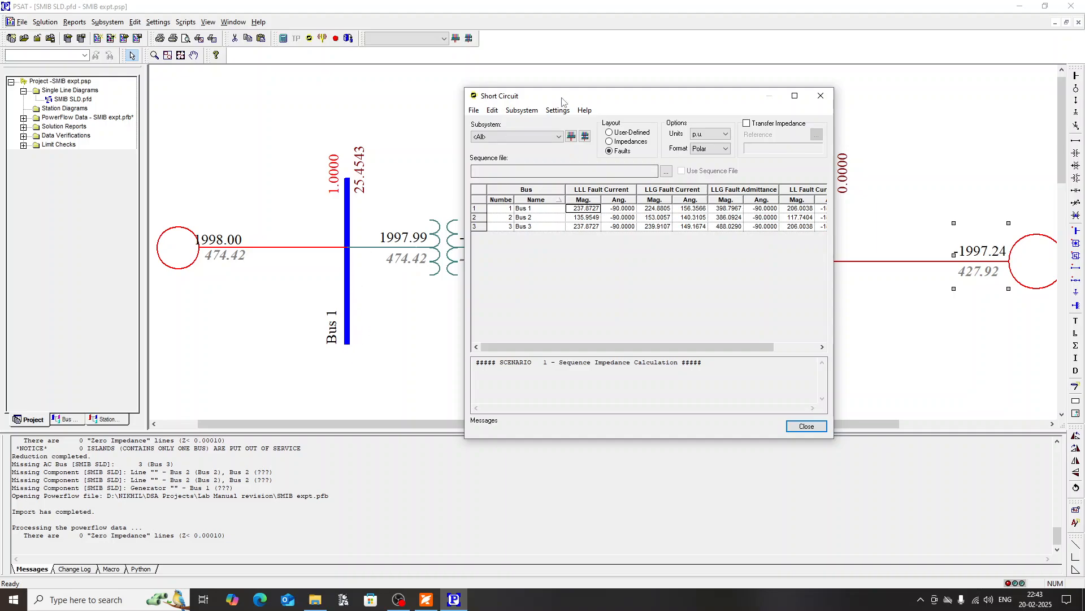
{"action": "left_click_drag", "start_coordinate": [562, 96], "coordinate": [314, 123]}
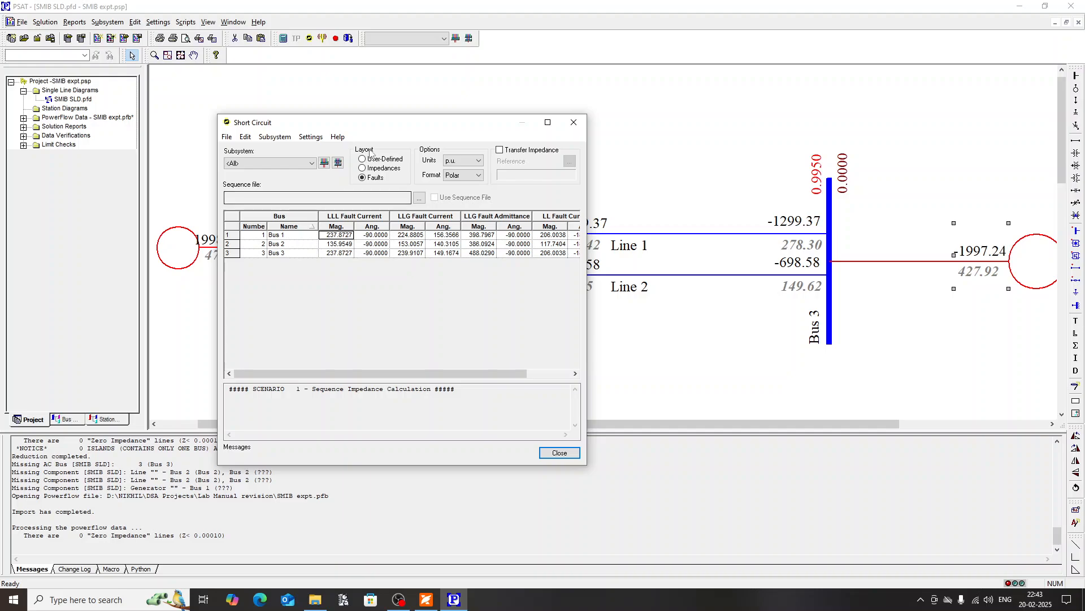
{"action": "left_click_drag", "start_coordinate": [393, 125], "coordinate": [291, 143]}
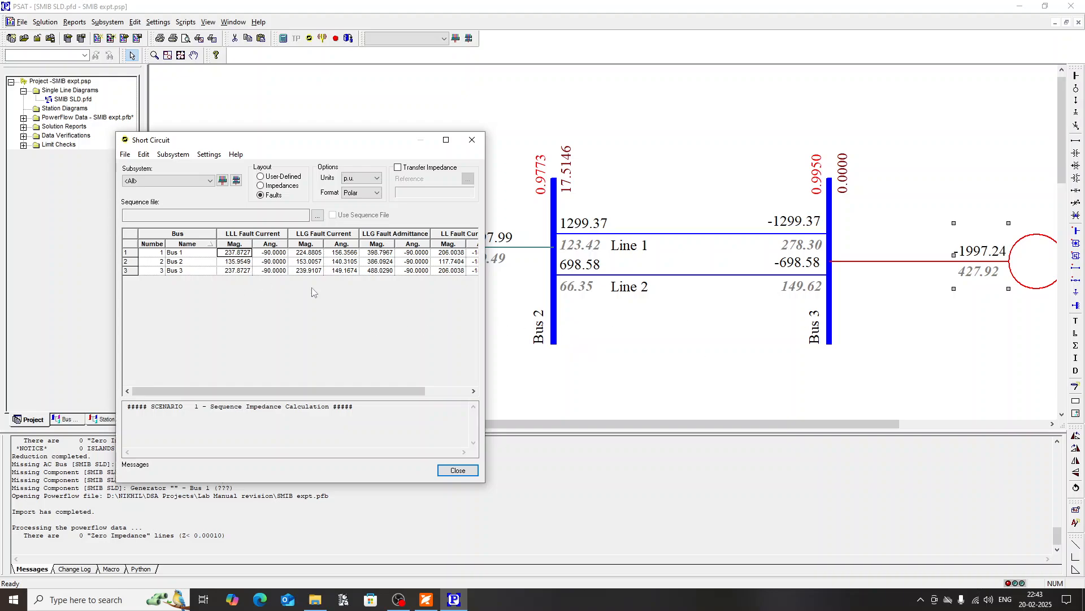
{"action": "left_click", "coordinate": [471, 145]}
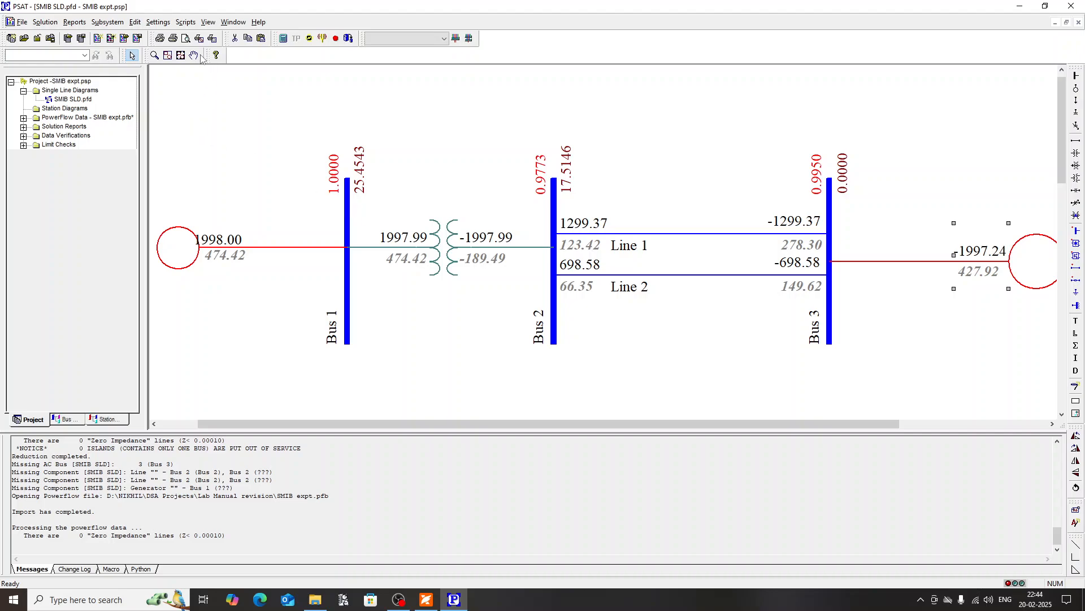
Step: Turn on the contour display for the single line diagram and open its contour options
{"action": "left_click", "coordinate": [158, 22]}
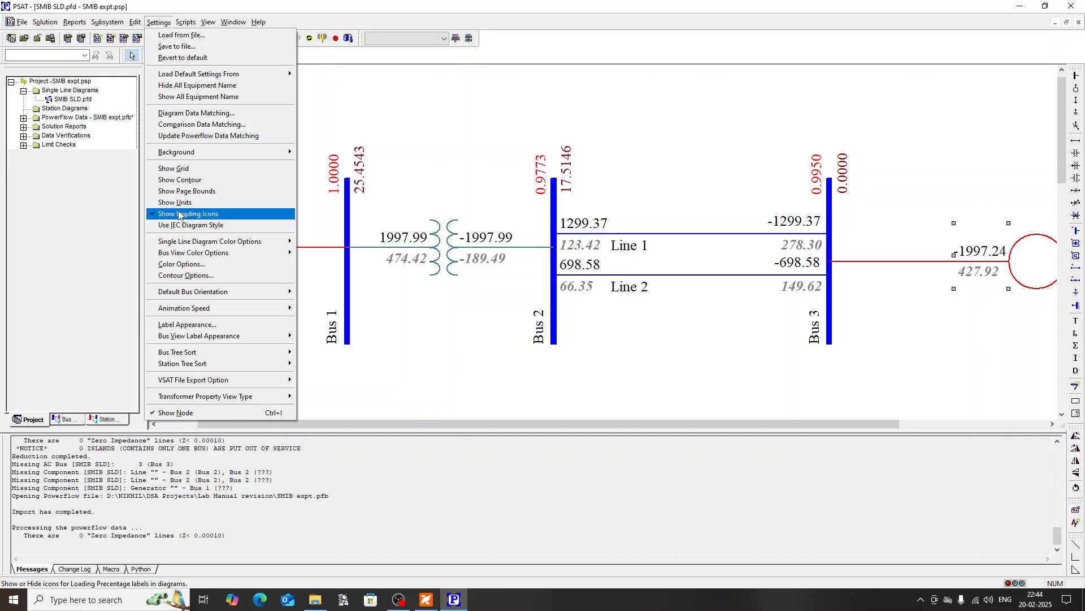
{"action": "left_click", "coordinate": [178, 179]}
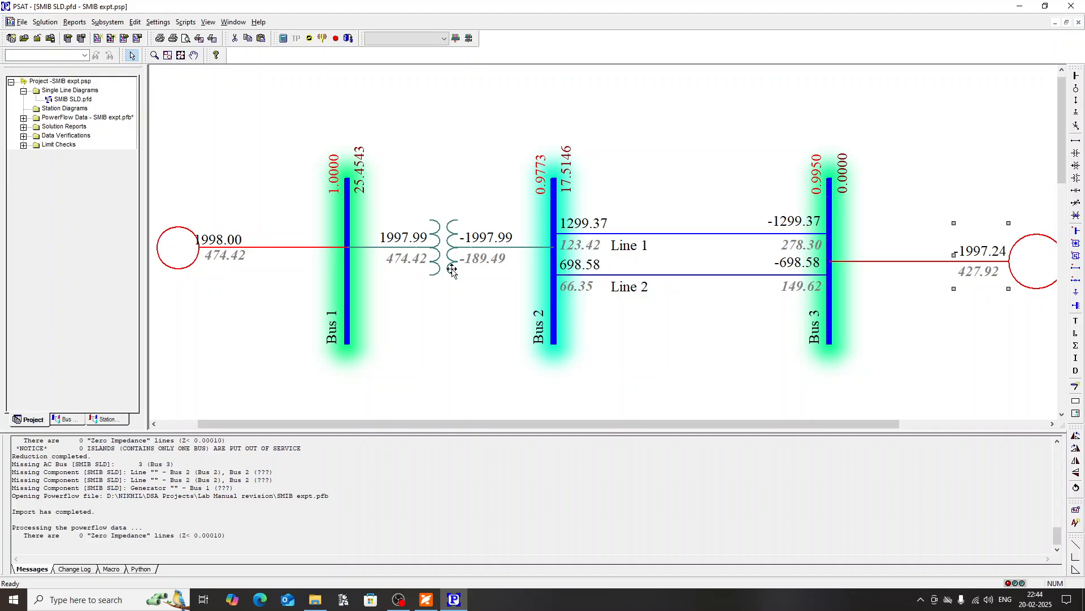
{"action": "left_click", "coordinate": [137, 23]}
{"action": "mouse_move", "coordinate": [158, 22]}
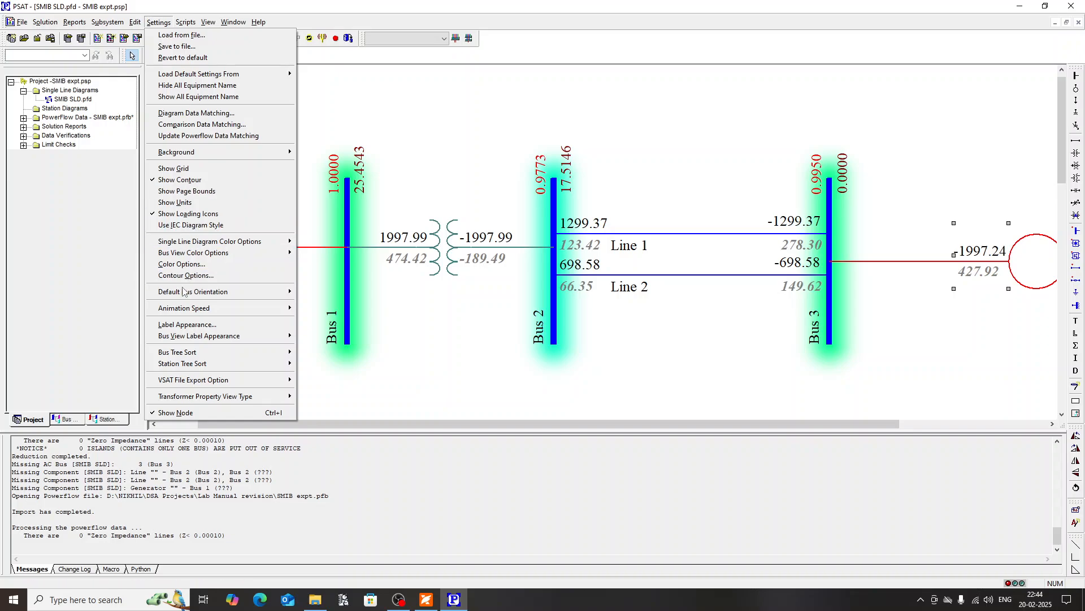
{"action": "left_click", "coordinate": [205, 278]}
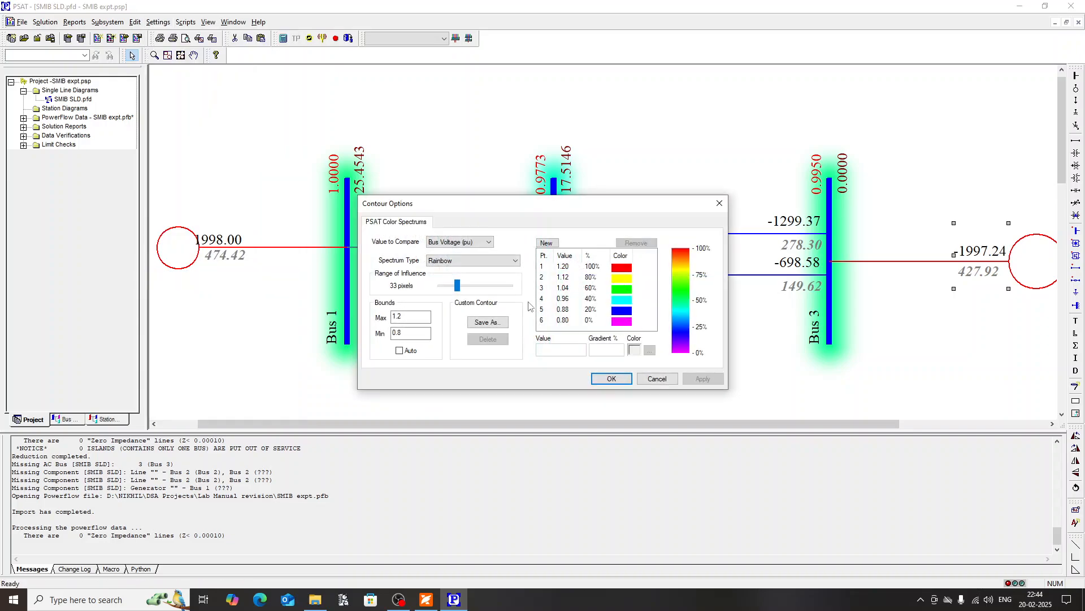
{"action": "left_click_drag", "start_coordinate": [467, 208], "coordinate": [412, 220]}
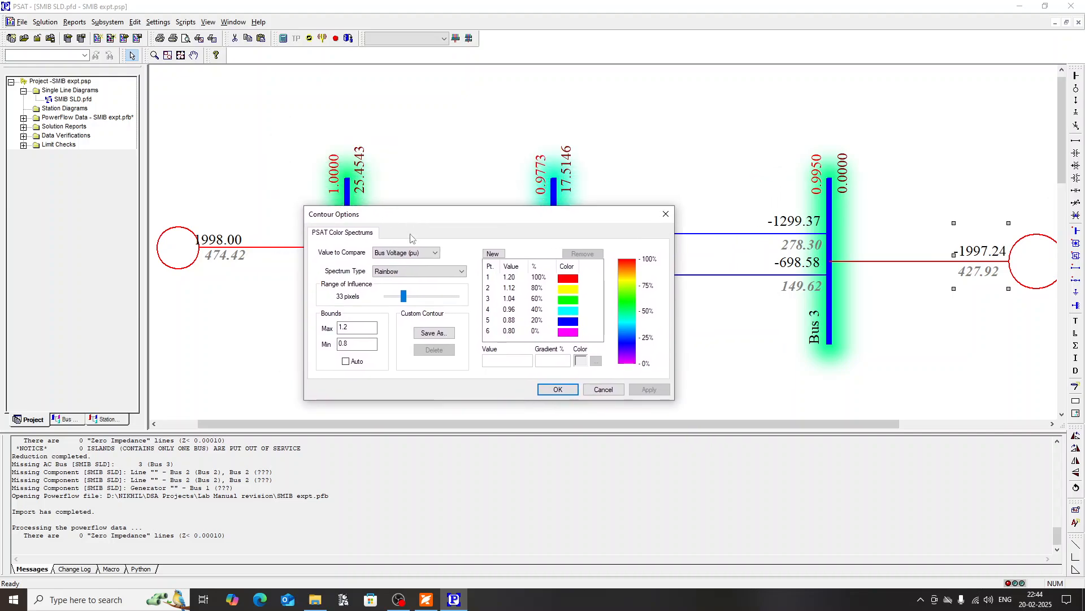
Step: Look through the quantities available for the contour comparison and keep Bus Voltage (pu)
{"action": "left_click", "coordinate": [409, 253]}
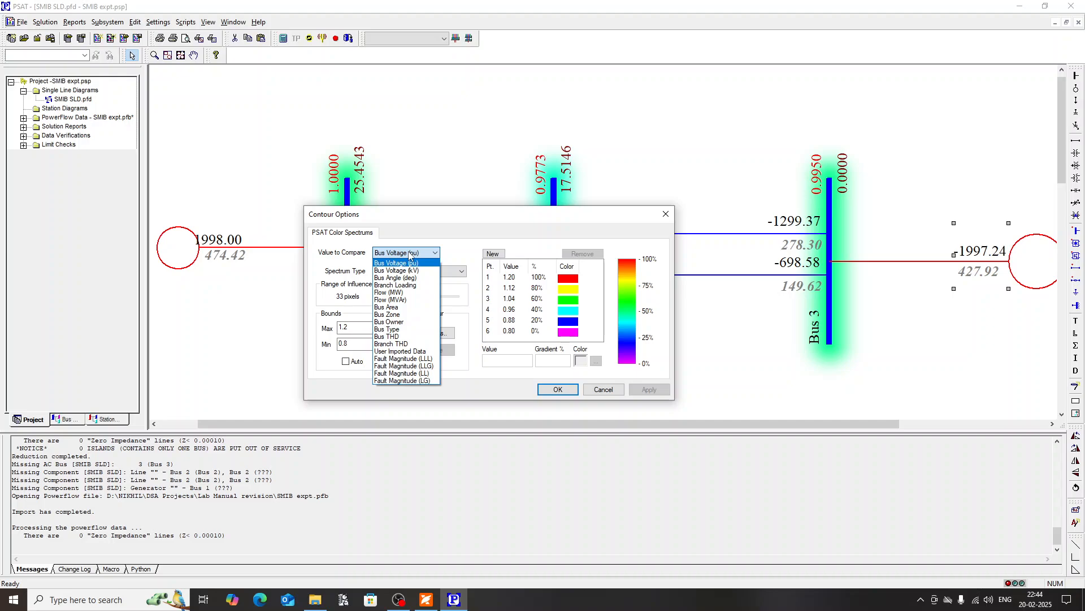
{"action": "left_click", "coordinate": [410, 254]}
{"action": "left_click", "coordinate": [410, 253]}
{"action": "left_click", "coordinate": [405, 263]}
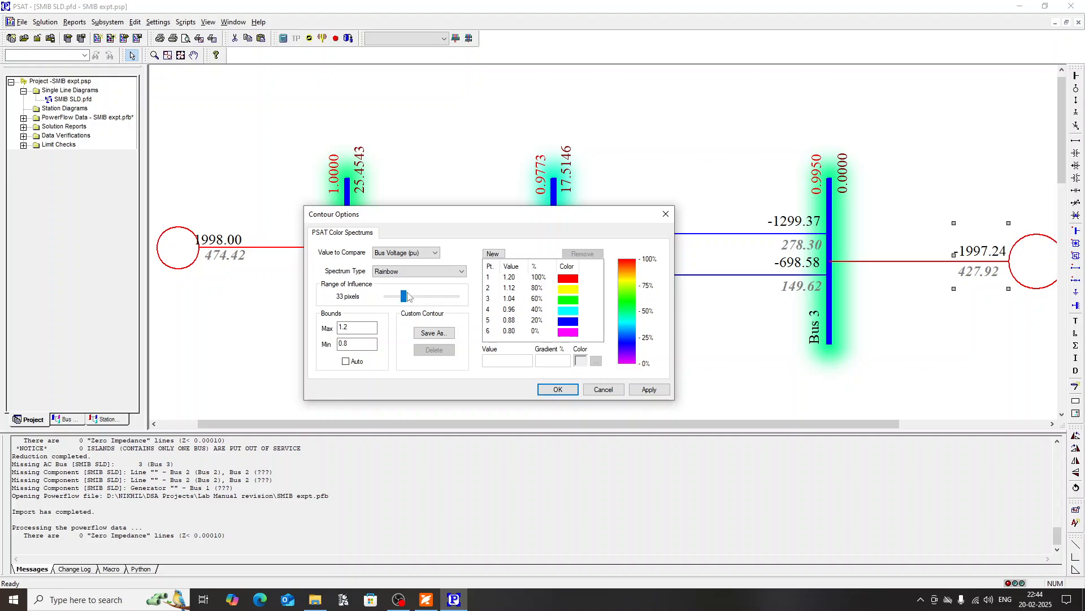
Step: Apply a contour range of influence of 545 pixels, and reduce it to 67 pixels
{"action": "left_click_drag", "start_coordinate": [408, 297], "coordinate": [436, 300]}
{"action": "left_click", "coordinate": [648, 390]}
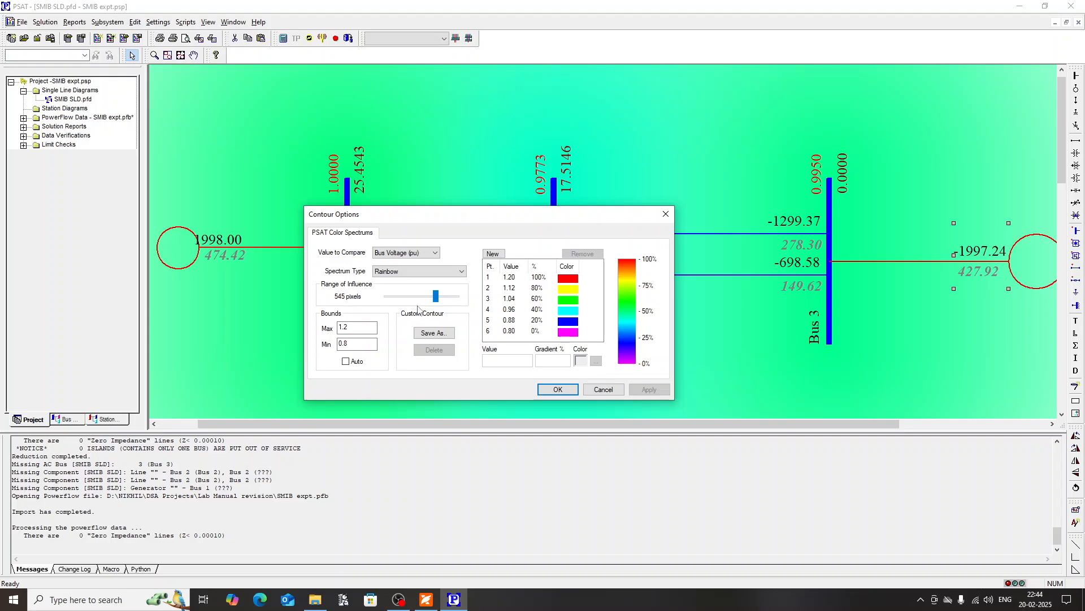
{"action": "left_click_drag", "start_coordinate": [436, 297], "coordinate": [412, 296]}
{"action": "left_click", "coordinate": [650, 390]}
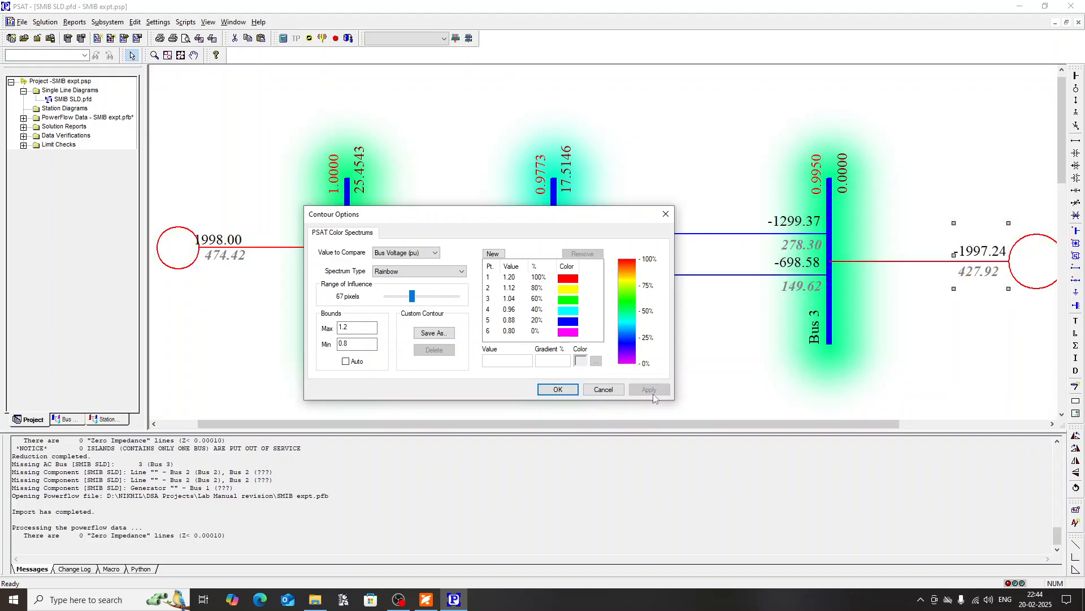
Step: Set the contour's value to compare to Flow (MW) and apply it to the single line diagram
{"action": "left_click", "coordinate": [403, 252]}
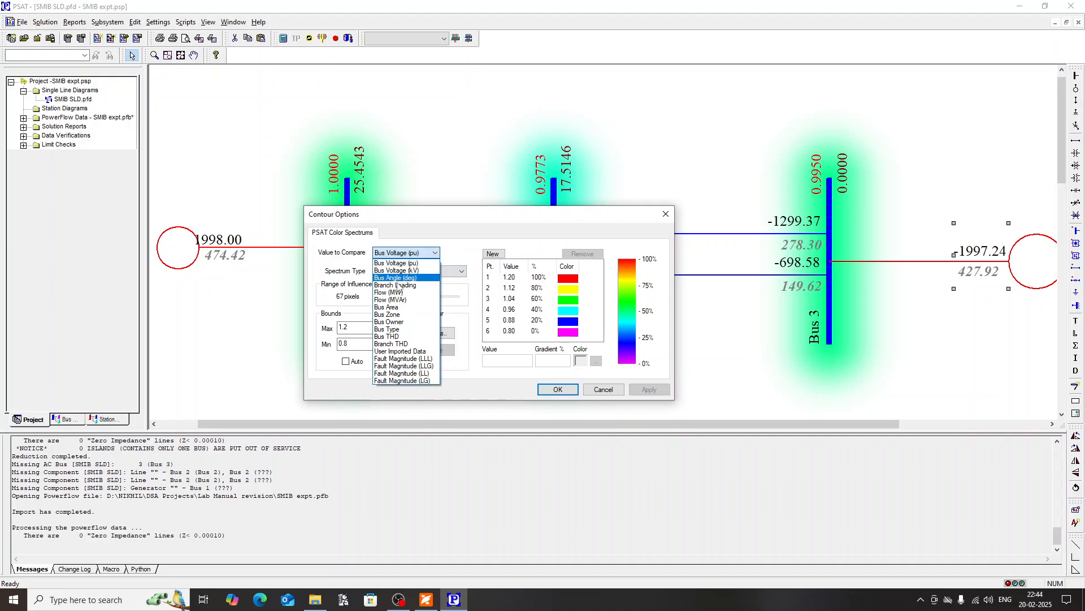
{"action": "left_click", "coordinate": [396, 292]}
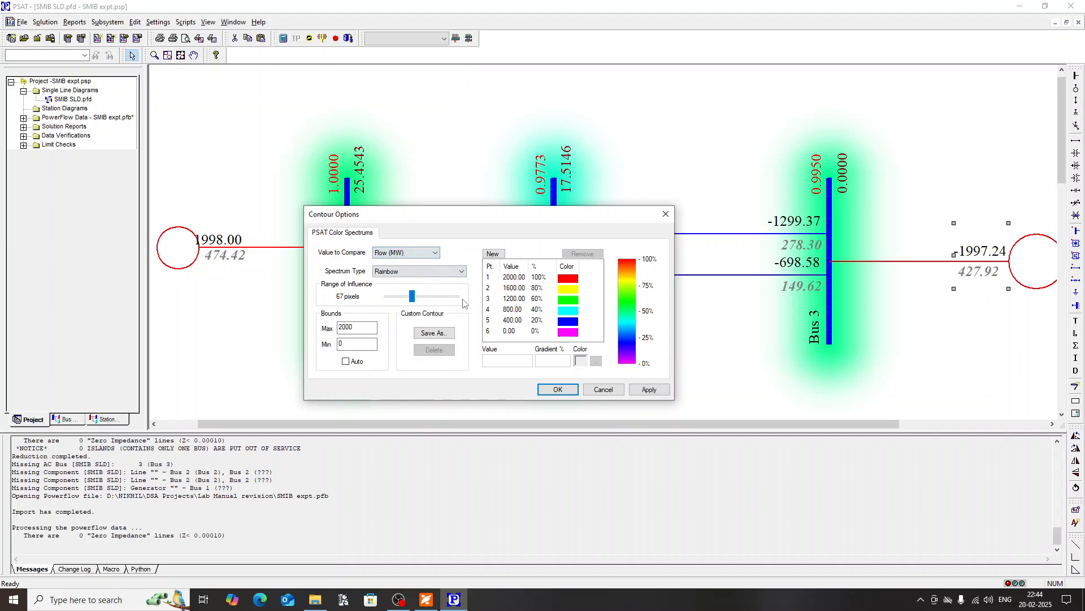
{"action": "left_click", "coordinate": [644, 390]}
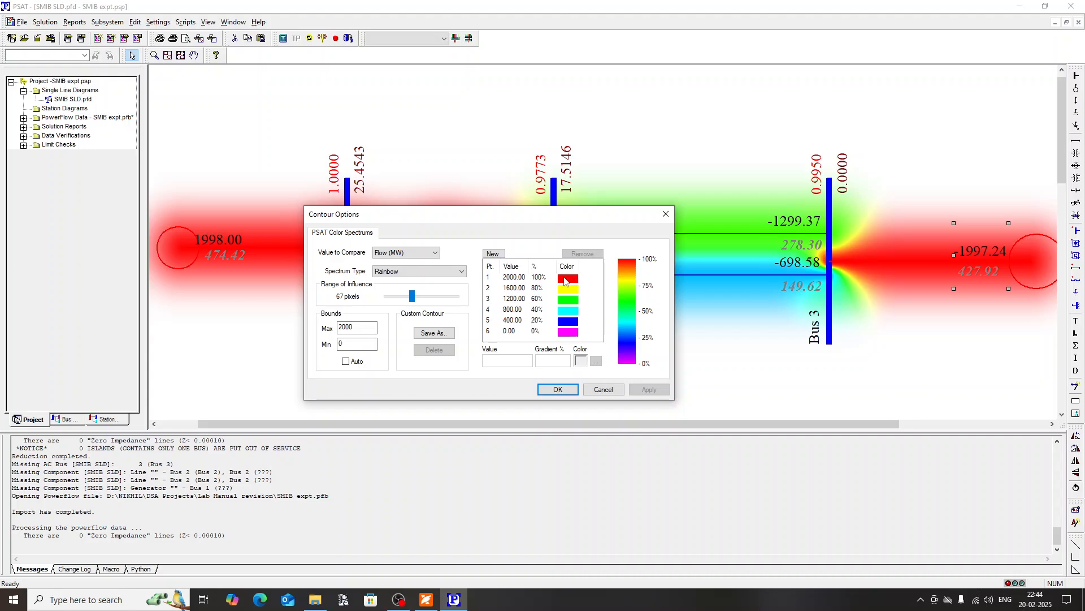
Step: Compare the MW flow contour colours across the generators, transformer and both lines with the colour spectrum, and close the contour options
{"action": "left_click_drag", "start_coordinate": [518, 216], "coordinate": [471, 343]}
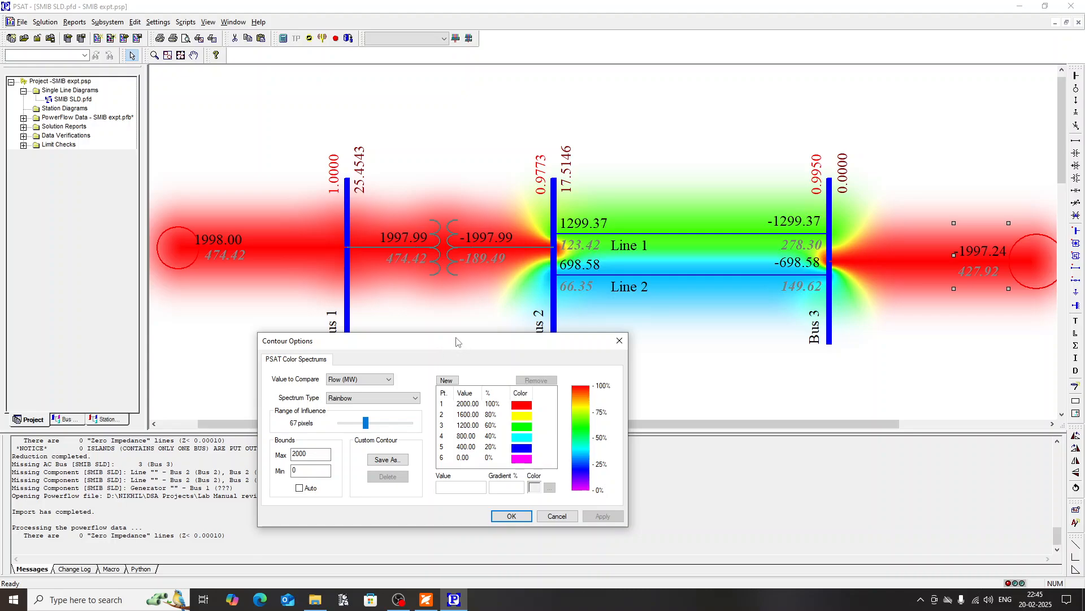
{"action": "left_click_drag", "start_coordinate": [458, 346], "coordinate": [343, 186]}
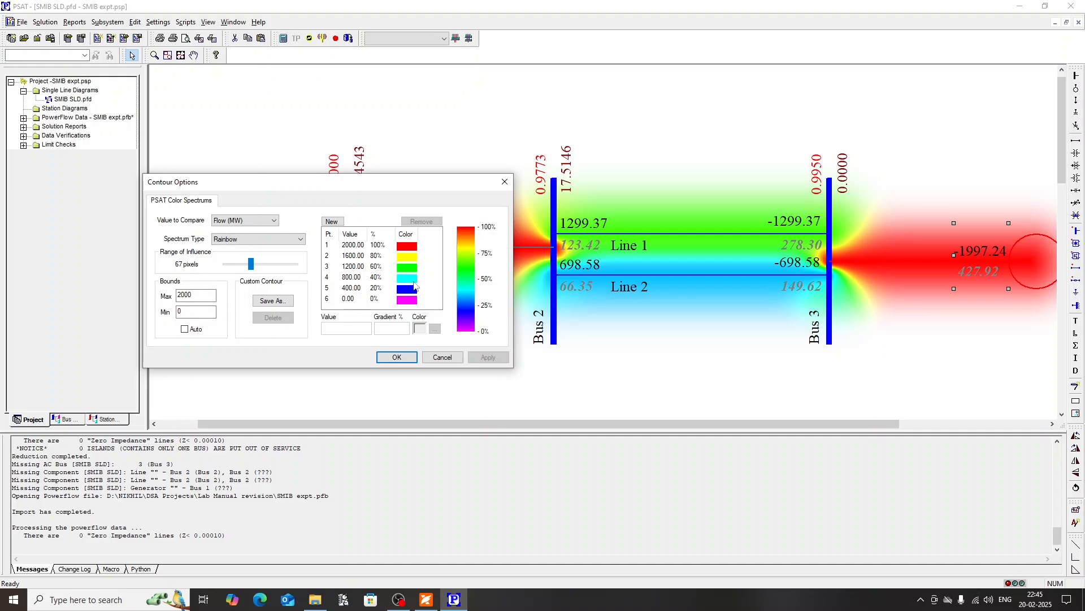
{"action": "left_click_drag", "start_coordinate": [392, 194], "coordinate": [534, 195]}
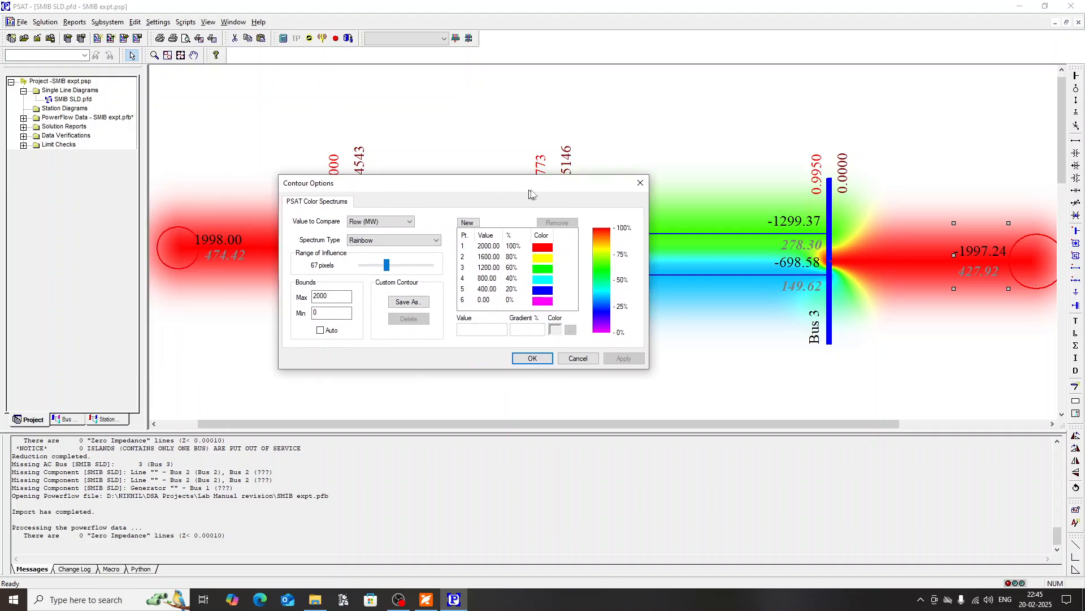
{"action": "left_click", "coordinate": [593, 360]}
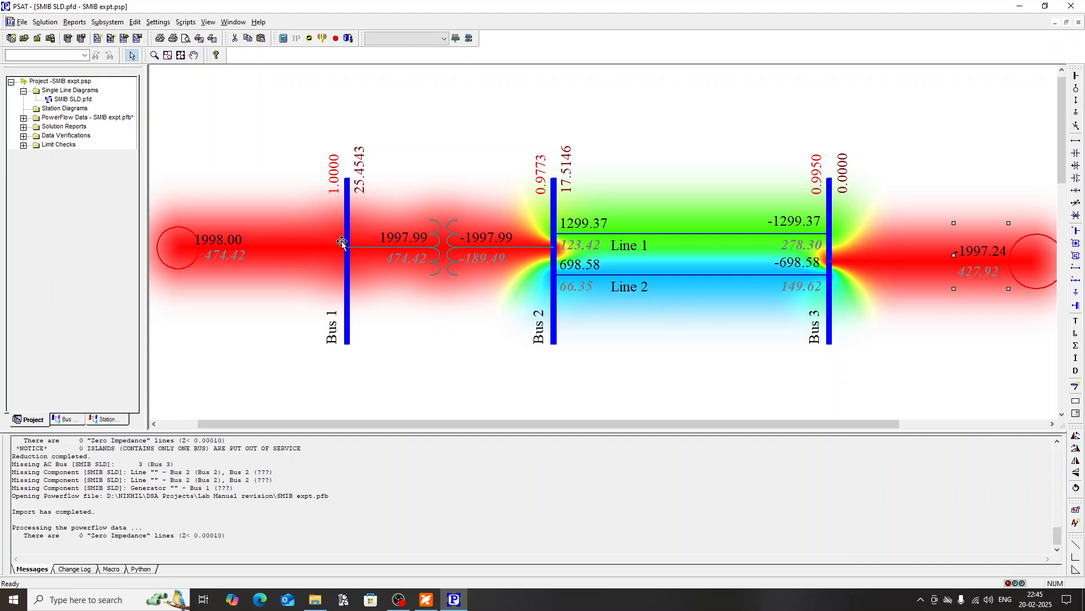
{"action": "scroll", "coordinate": [618, 242], "scroll_direction": "right", "scroll_amount": 1}
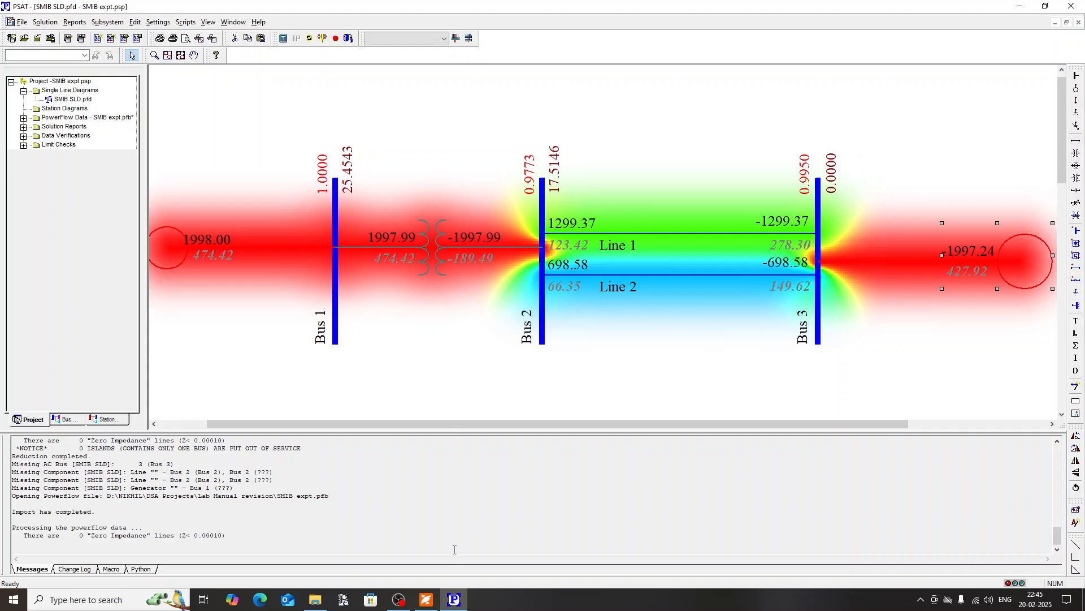
Step: Switch to the Experiment 1.pdf lab manual in Foxit PDF Reader
{"action": "left_click", "coordinate": [426, 599]}
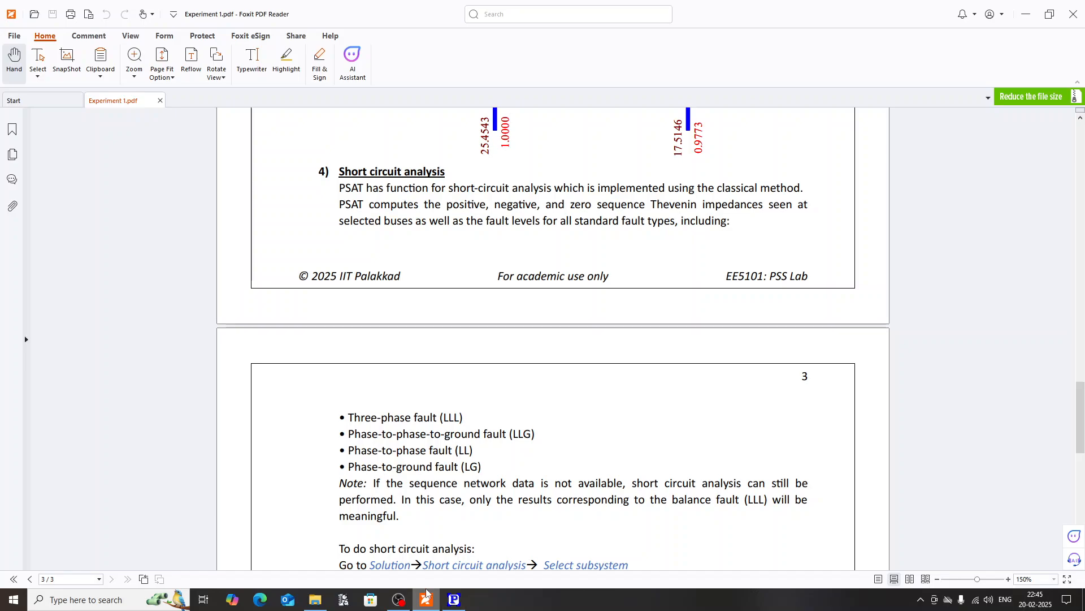